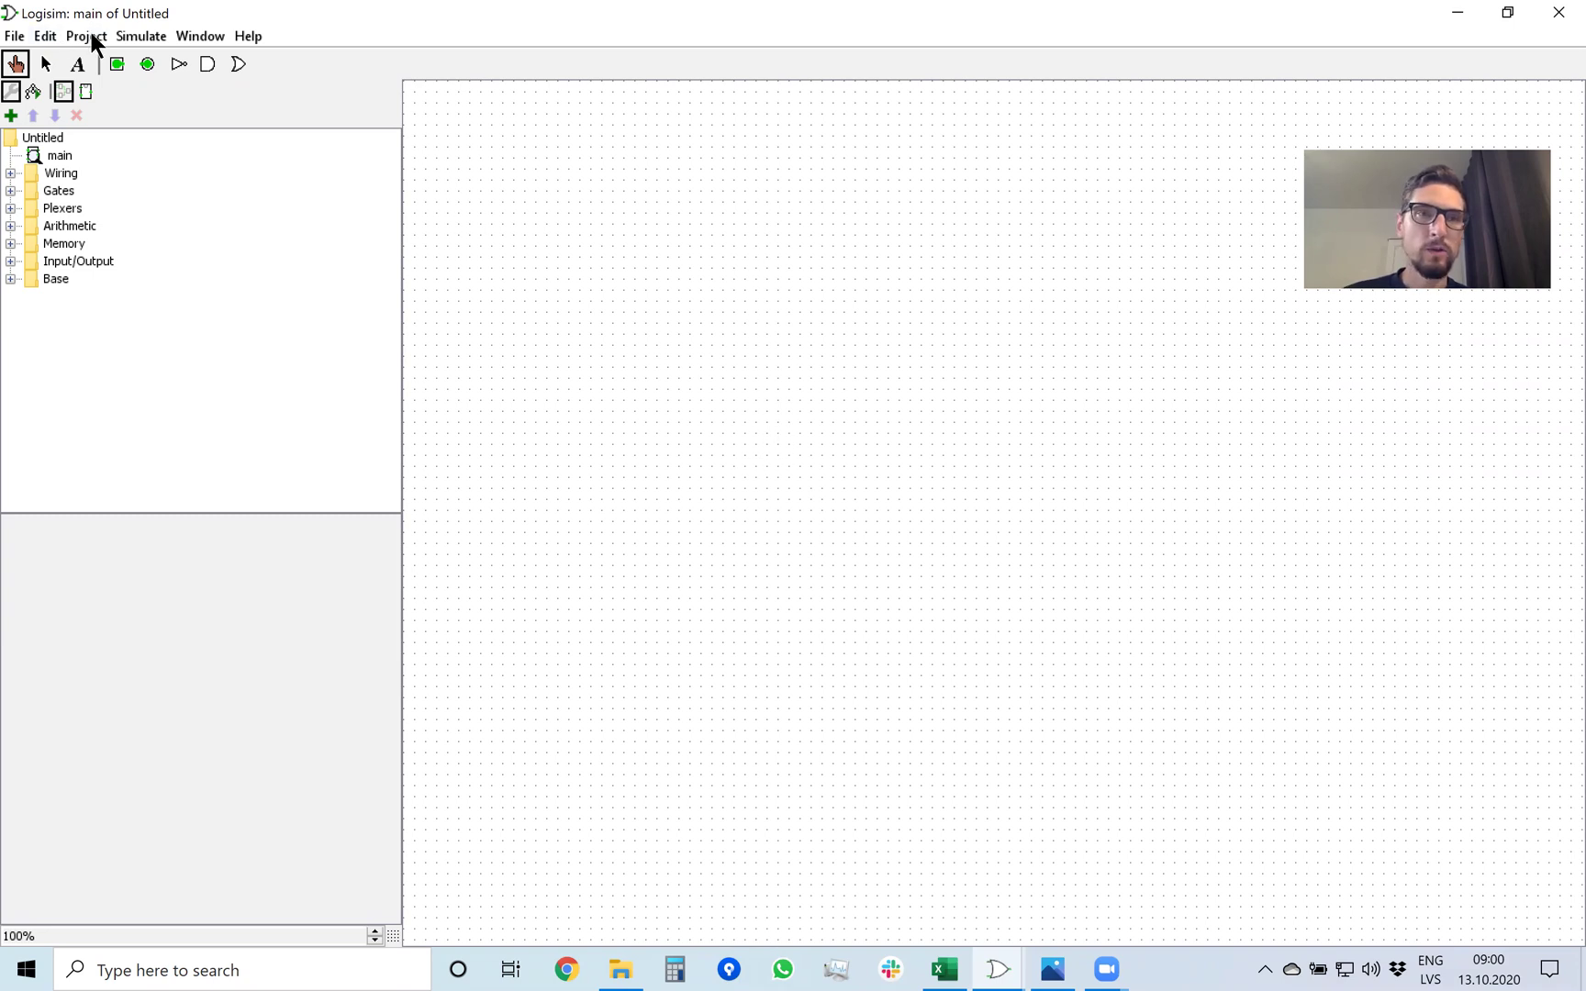
Step: Add a circuit named 1bitAdder via Project > Add Circuit and select it in the explorer
{"action": "left_click", "coordinate": [146, 35]}
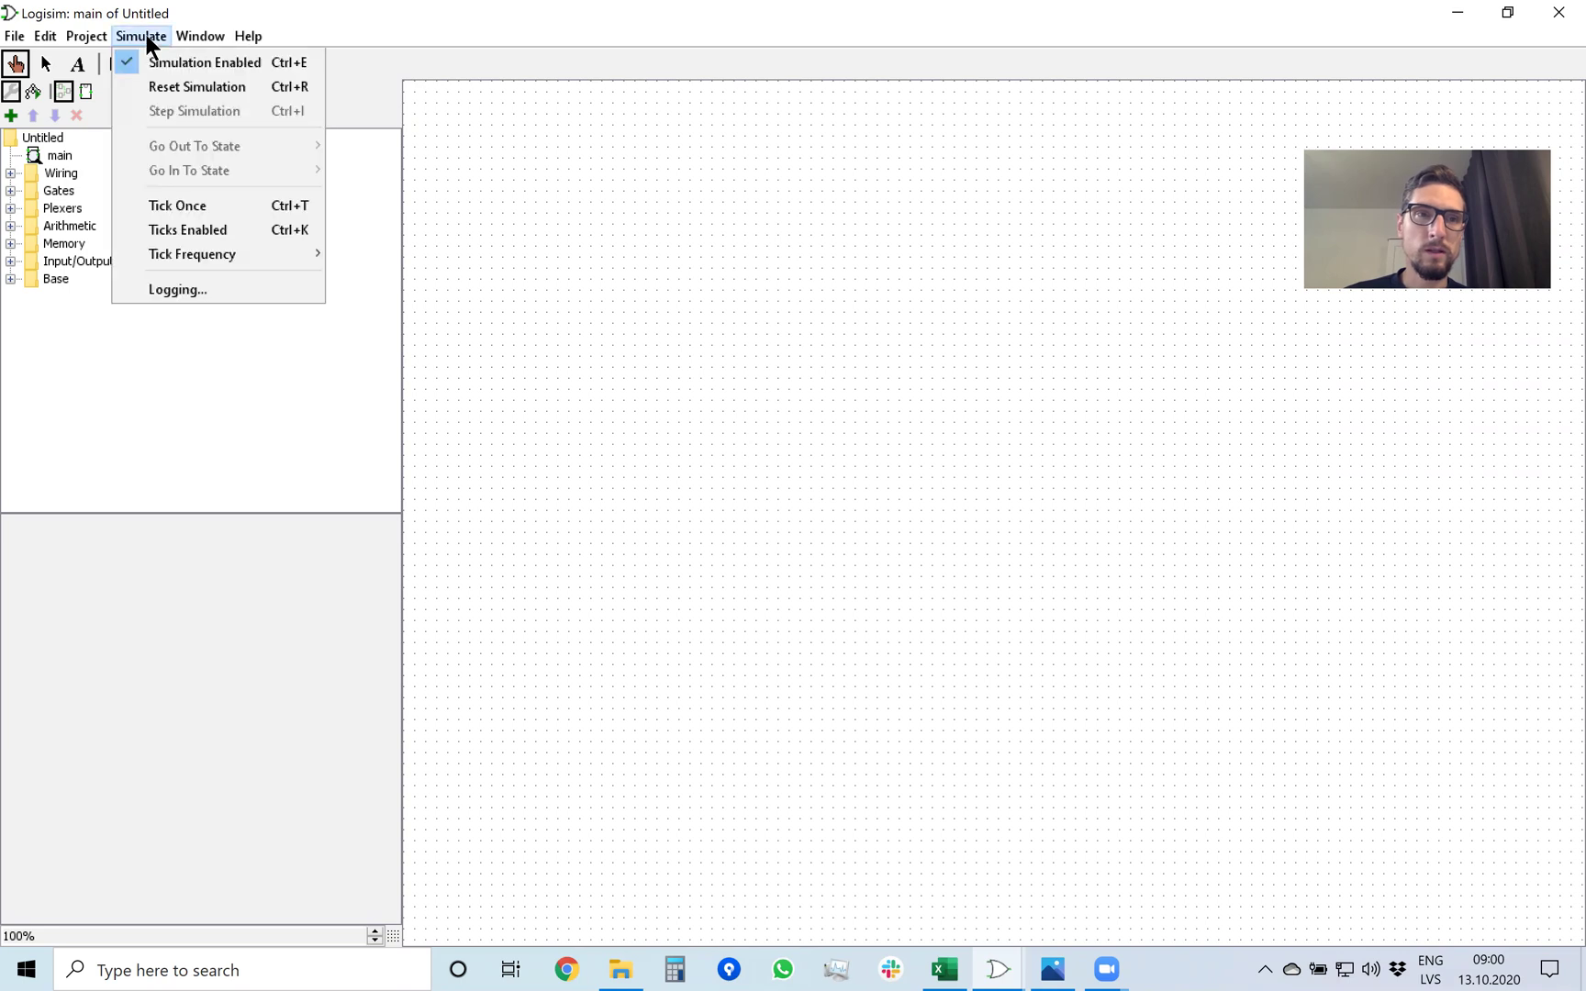
{"action": "left_click", "coordinate": [103, 67]}
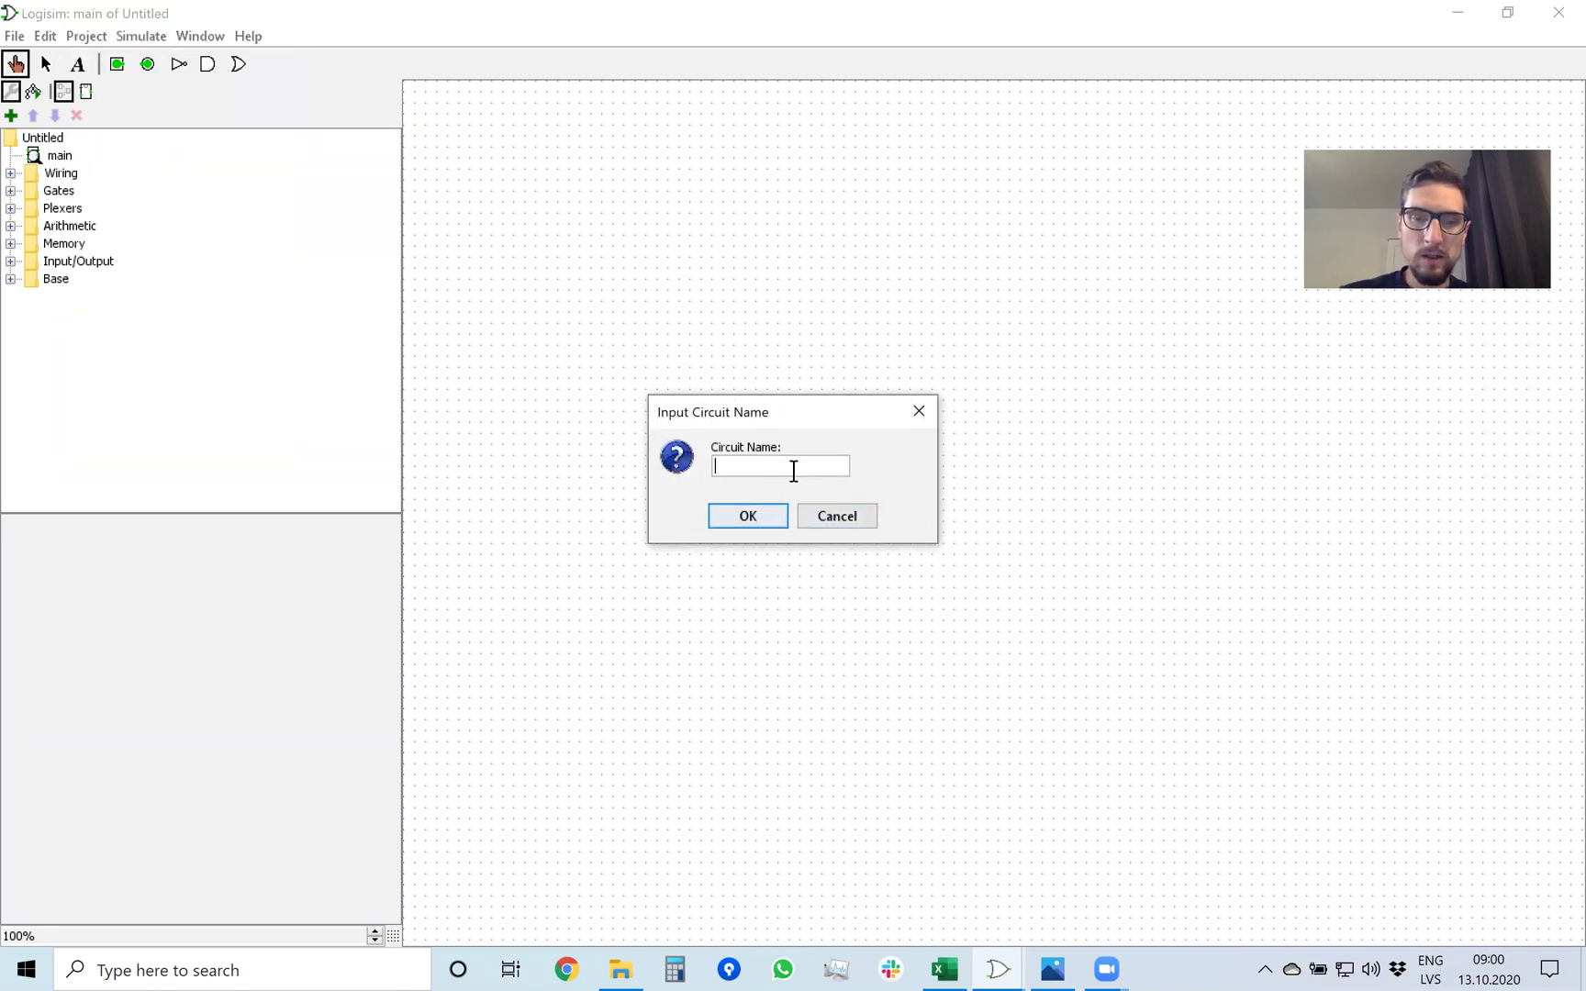
{"action": "type", "text": "1bitAdder"}
{"action": "key", "text": "Return"}
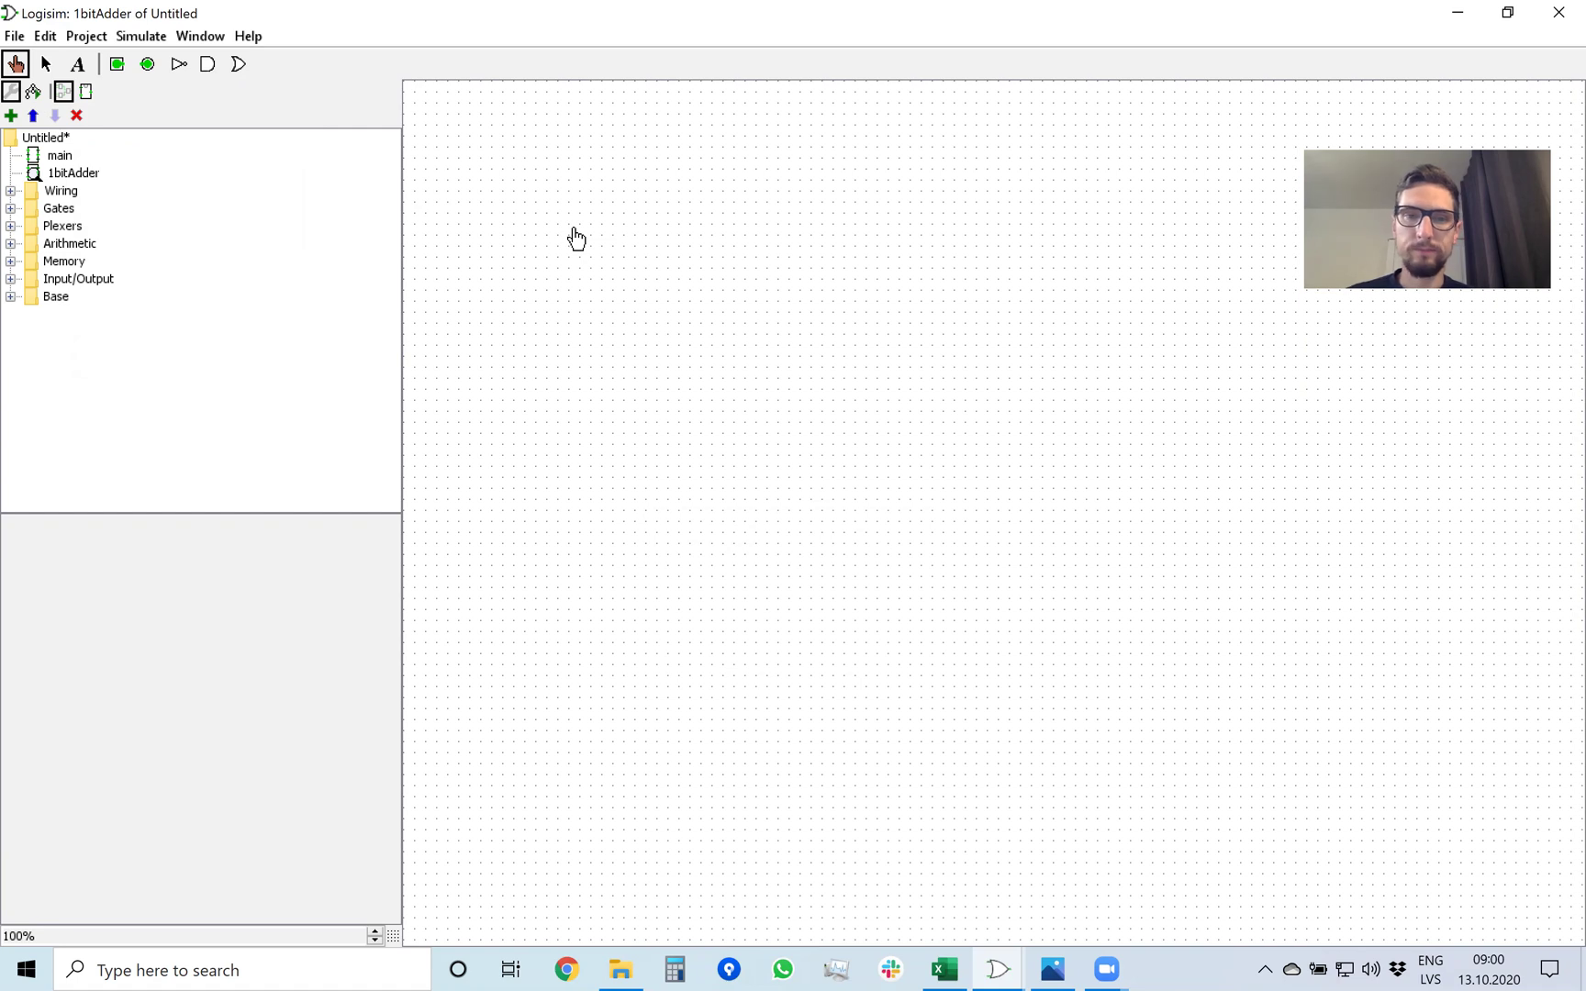
{"action": "left_click", "coordinate": [66, 174]}
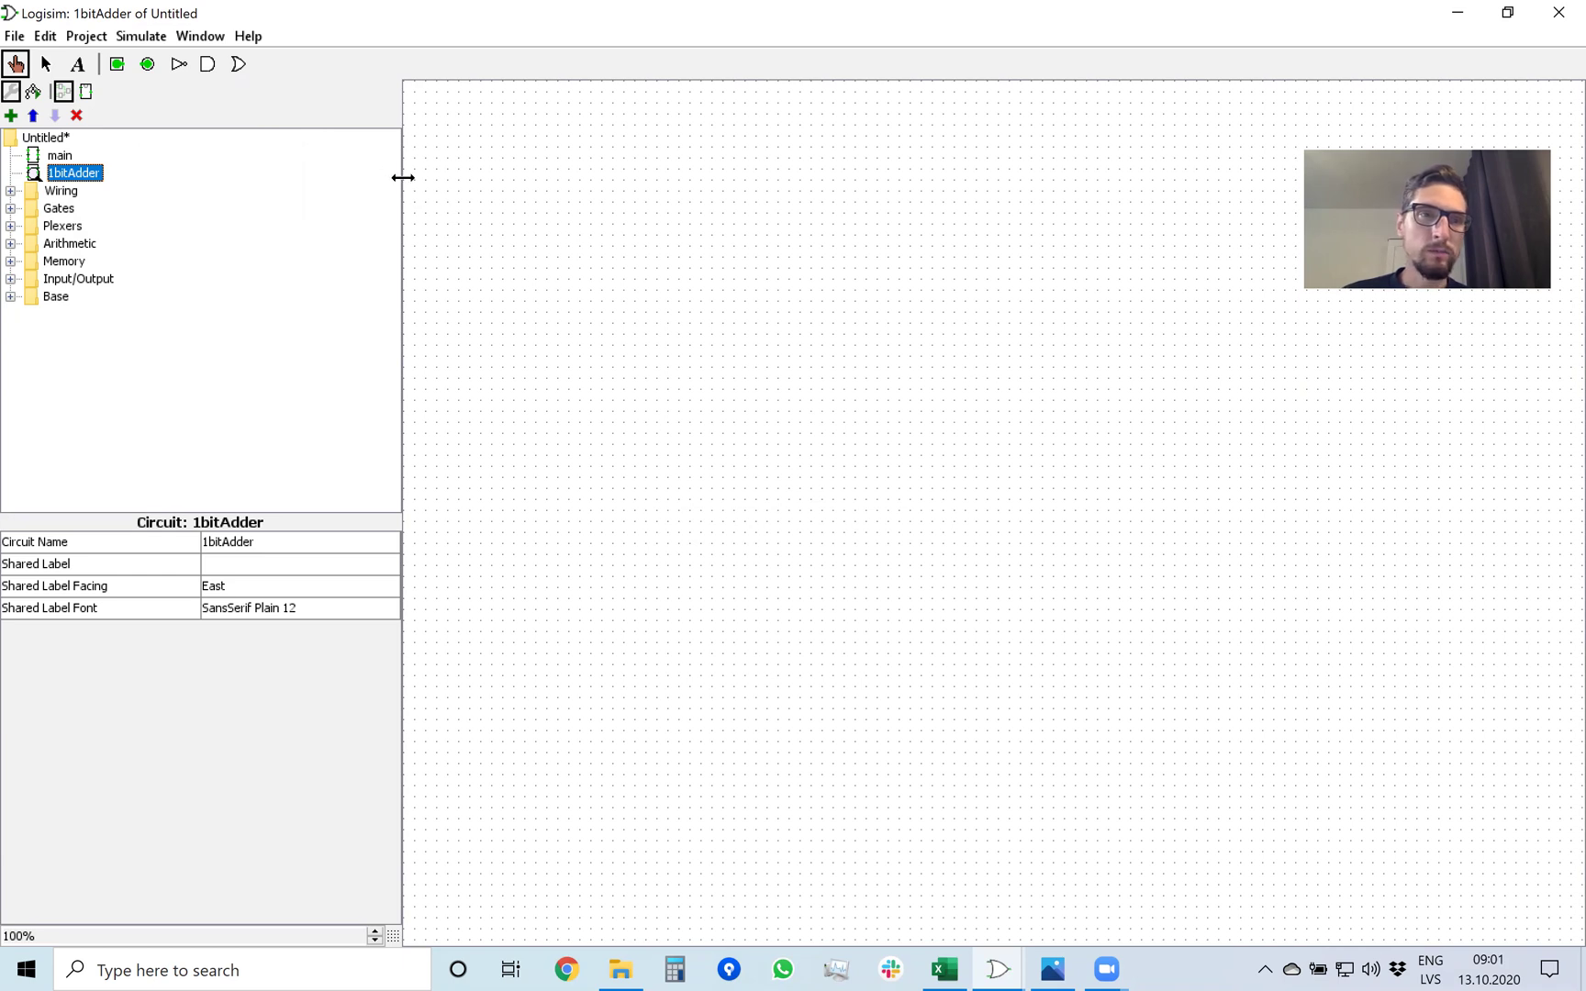
Step: Place three input pins stacked vertically on the 1bitAdder canvas
{"action": "left_click", "coordinate": [117, 63]}
{"action": "left_click", "coordinate": [645, 246]}
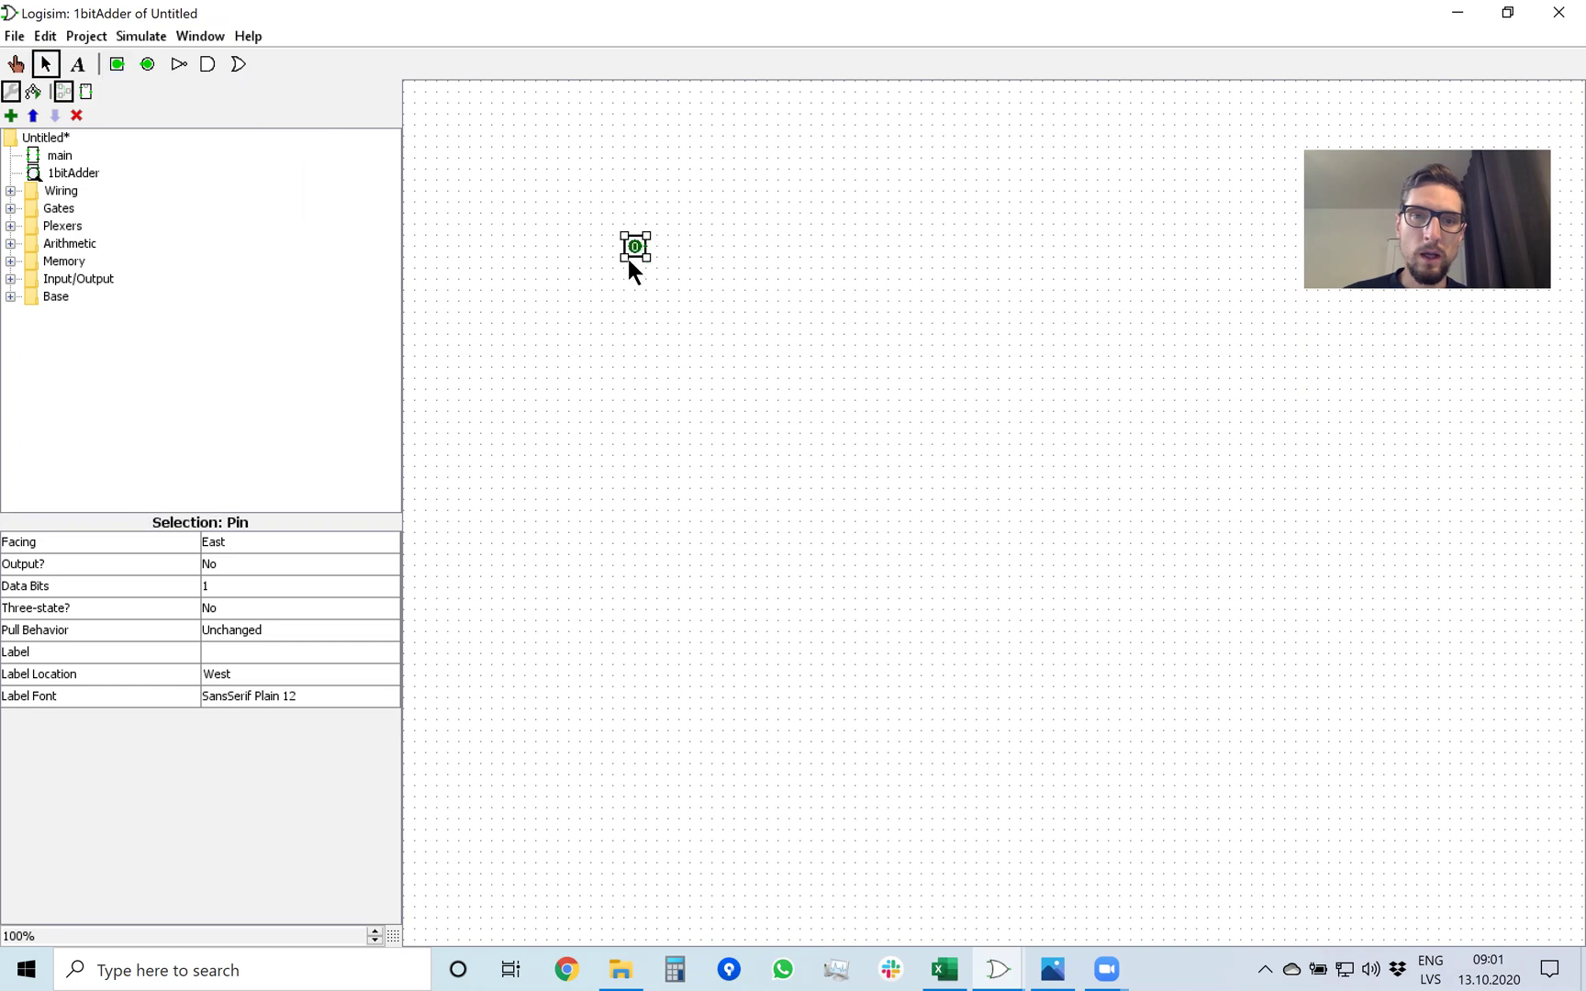
{"action": "left_click", "coordinate": [114, 67]}
{"action": "left_click", "coordinate": [643, 323]}
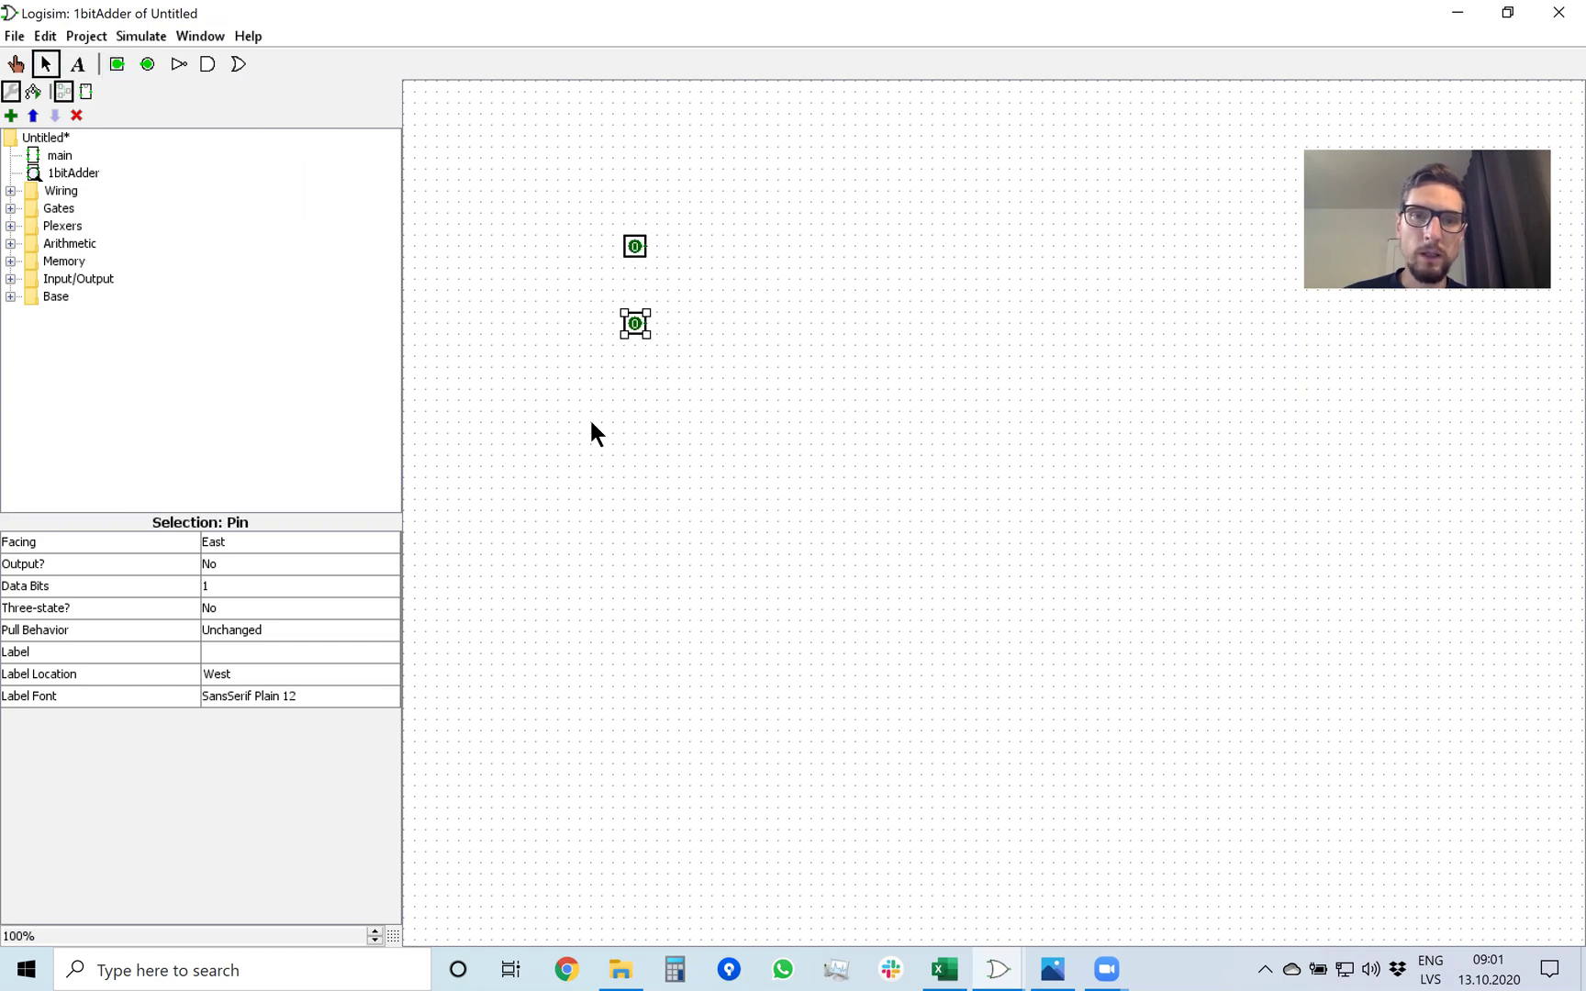
{"action": "left_click", "coordinate": [114, 64]}
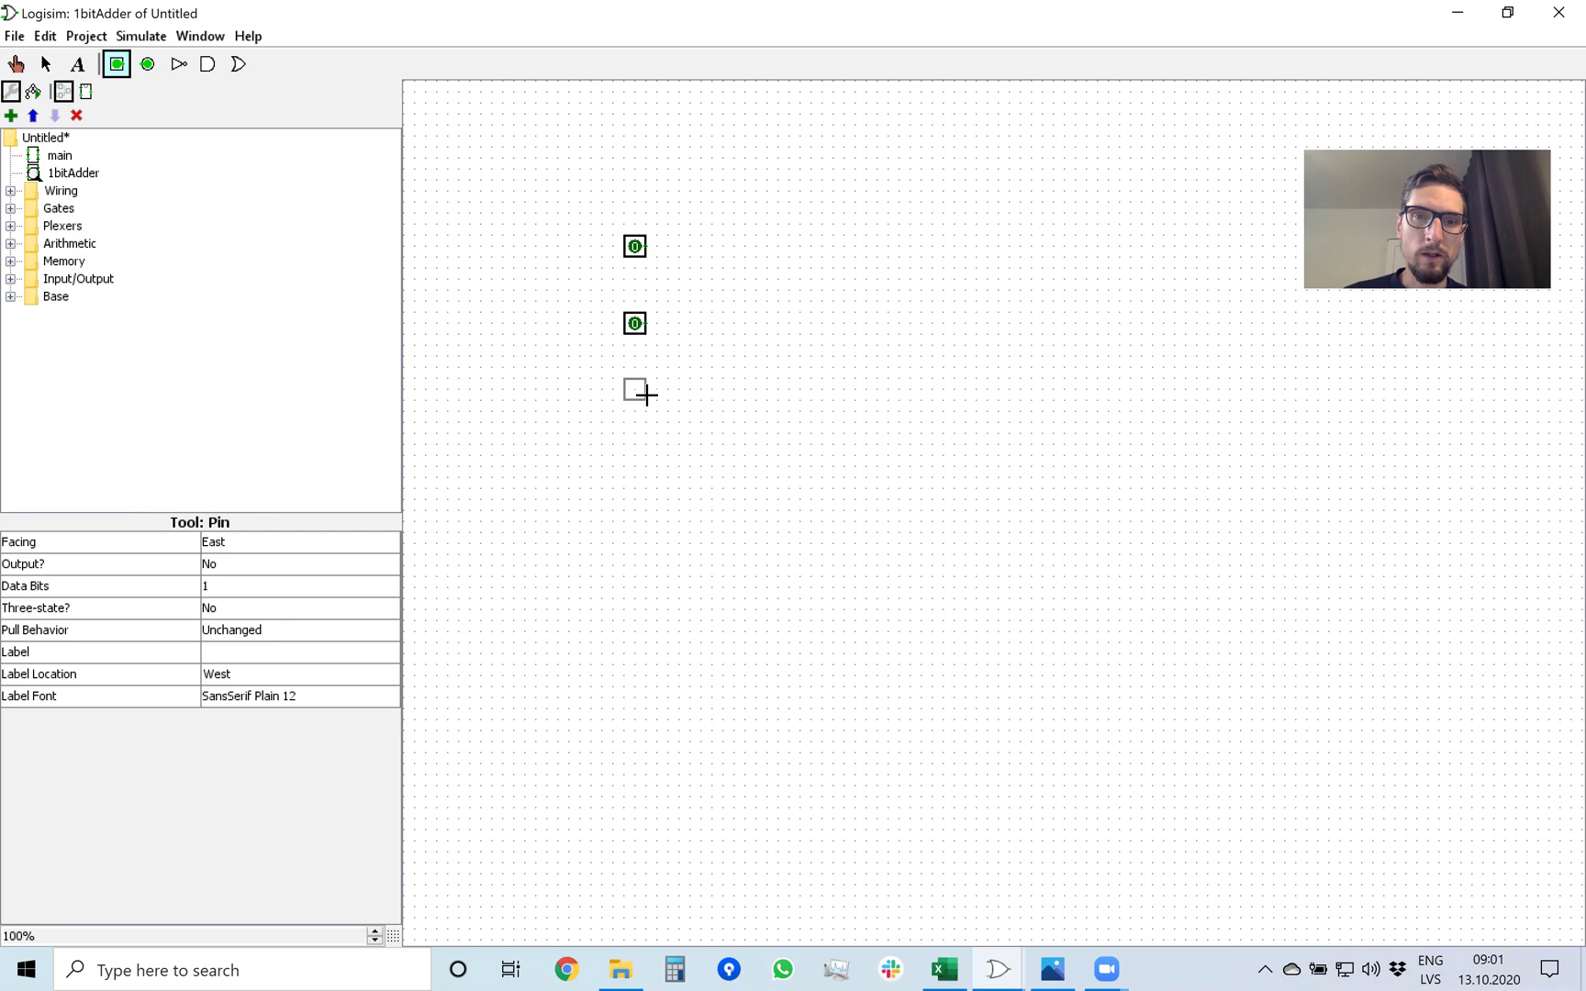
{"action": "left_click", "coordinate": [644, 400]}
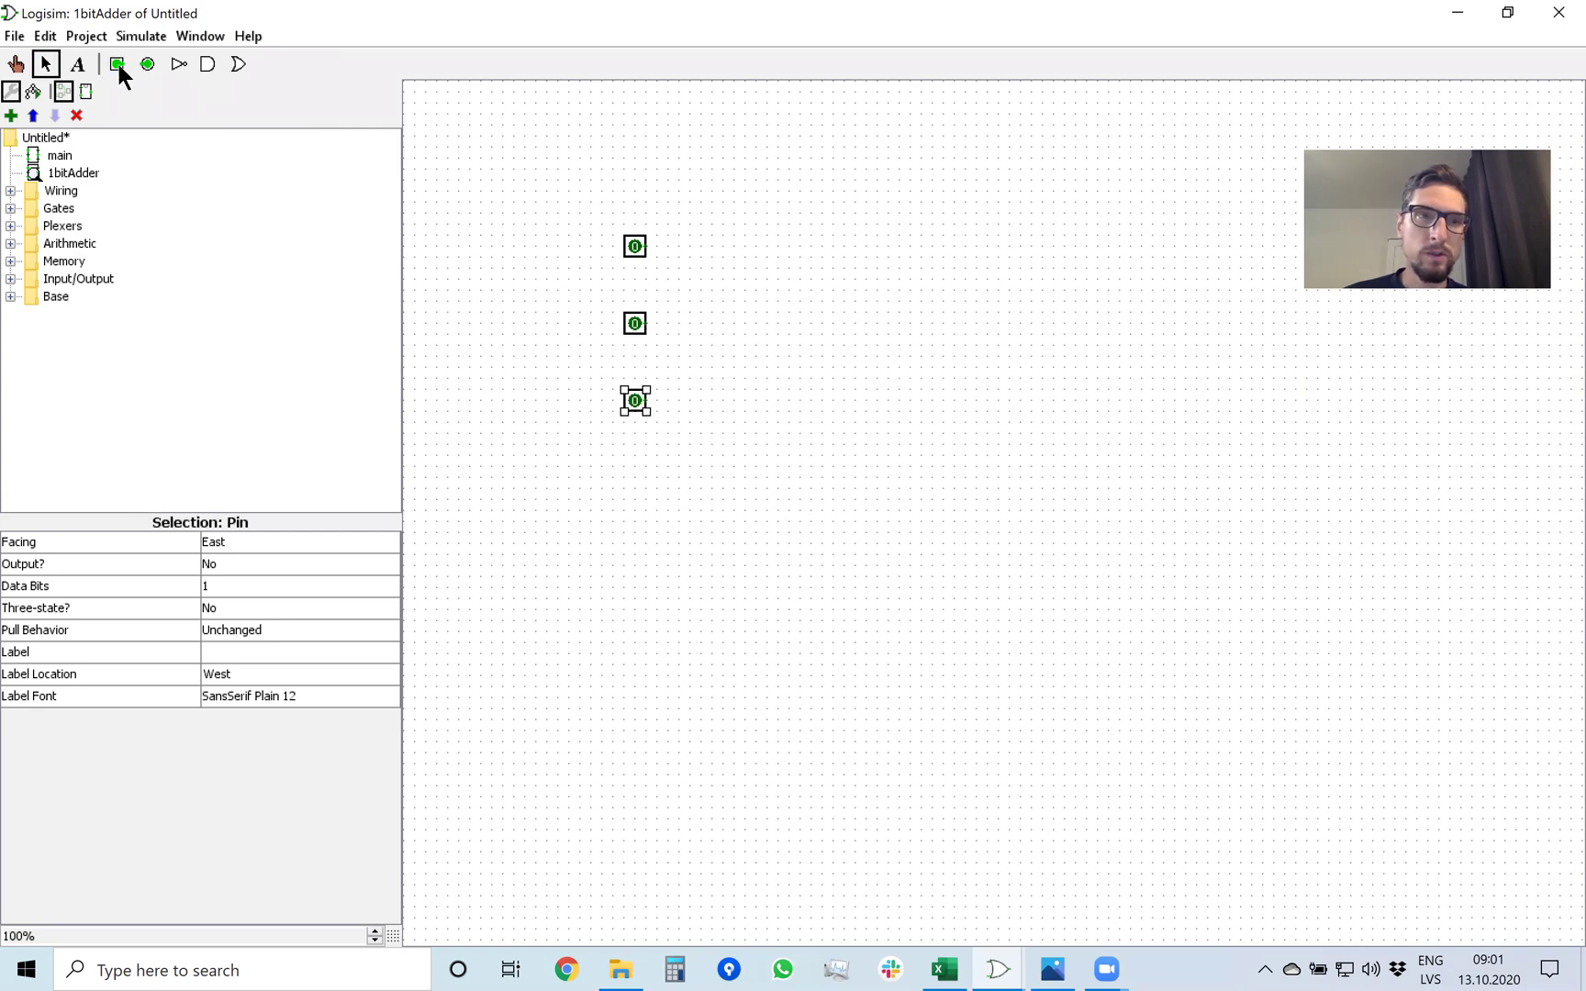
{"action": "left_click", "coordinate": [722, 279]}
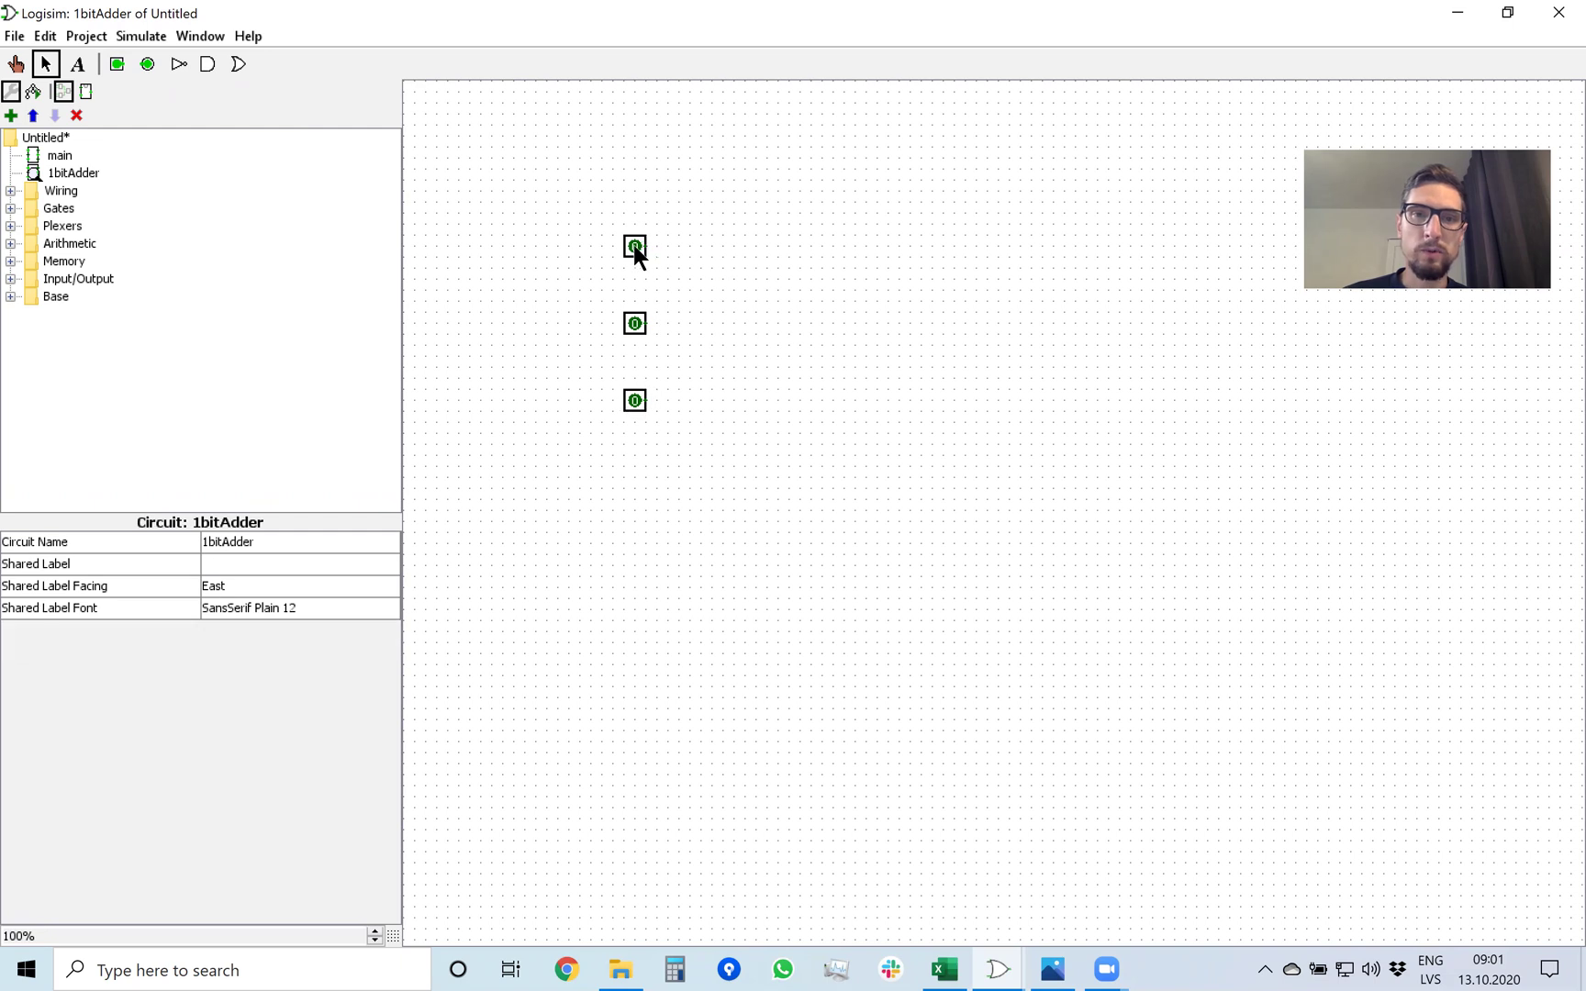
{"action": "left_click", "coordinate": [633, 244]}
{"action": "left_click", "coordinate": [439, 213]}
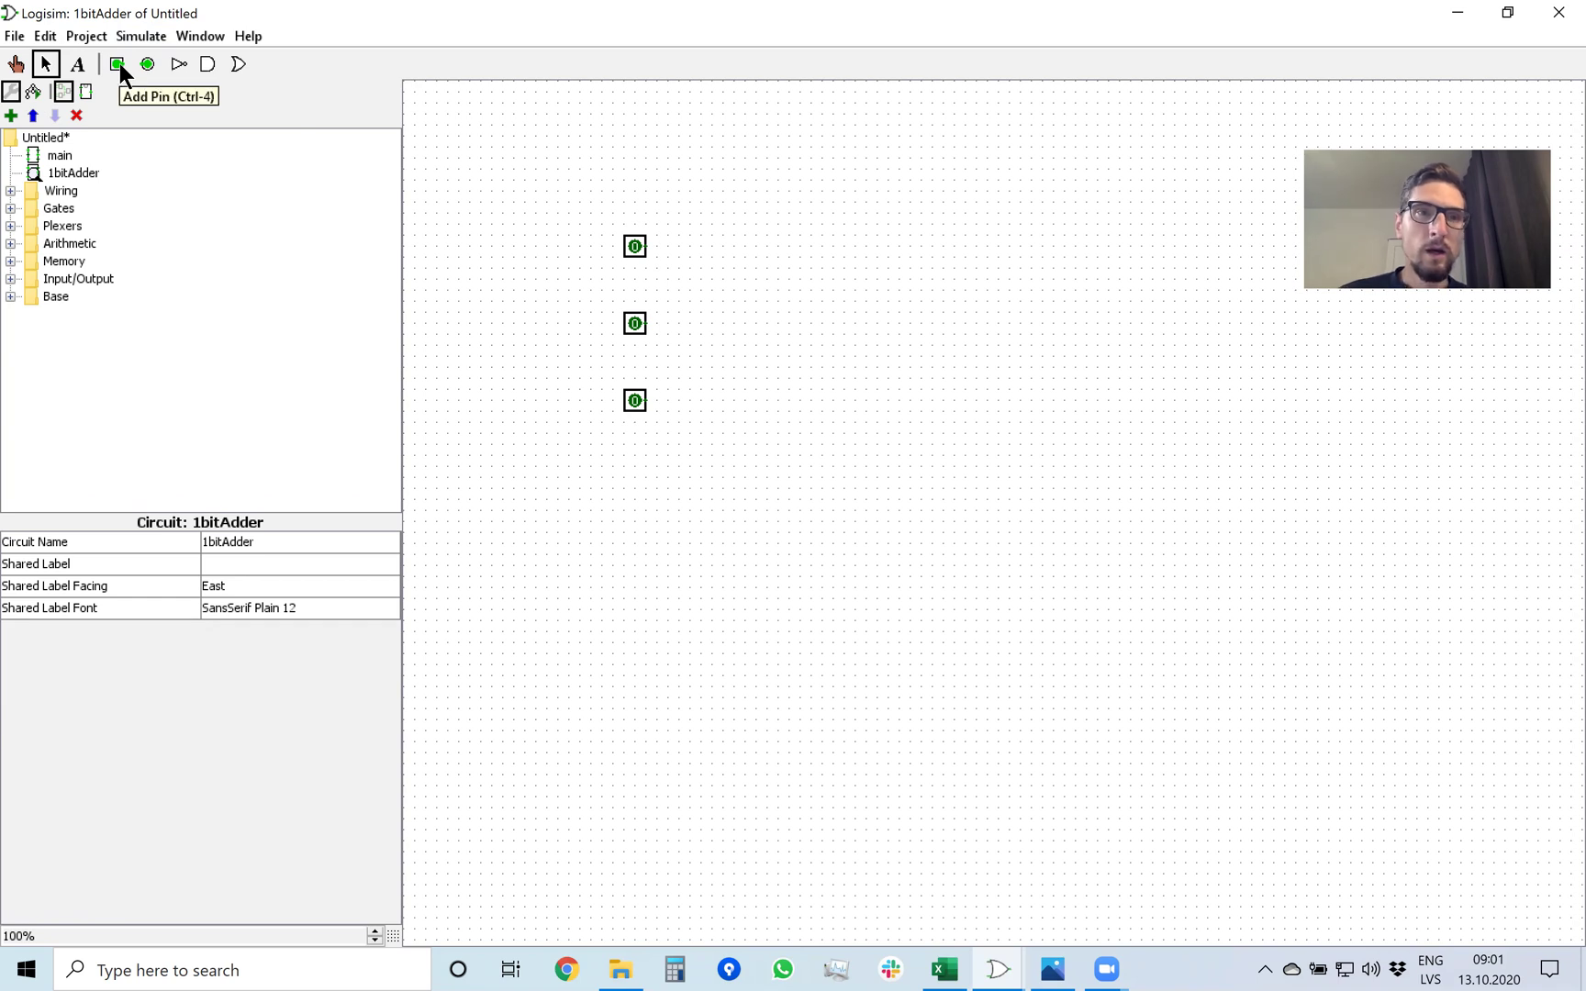
Step: Label the three input pins A, B and Cin from top to bottom
{"action": "left_click", "coordinate": [635, 248]}
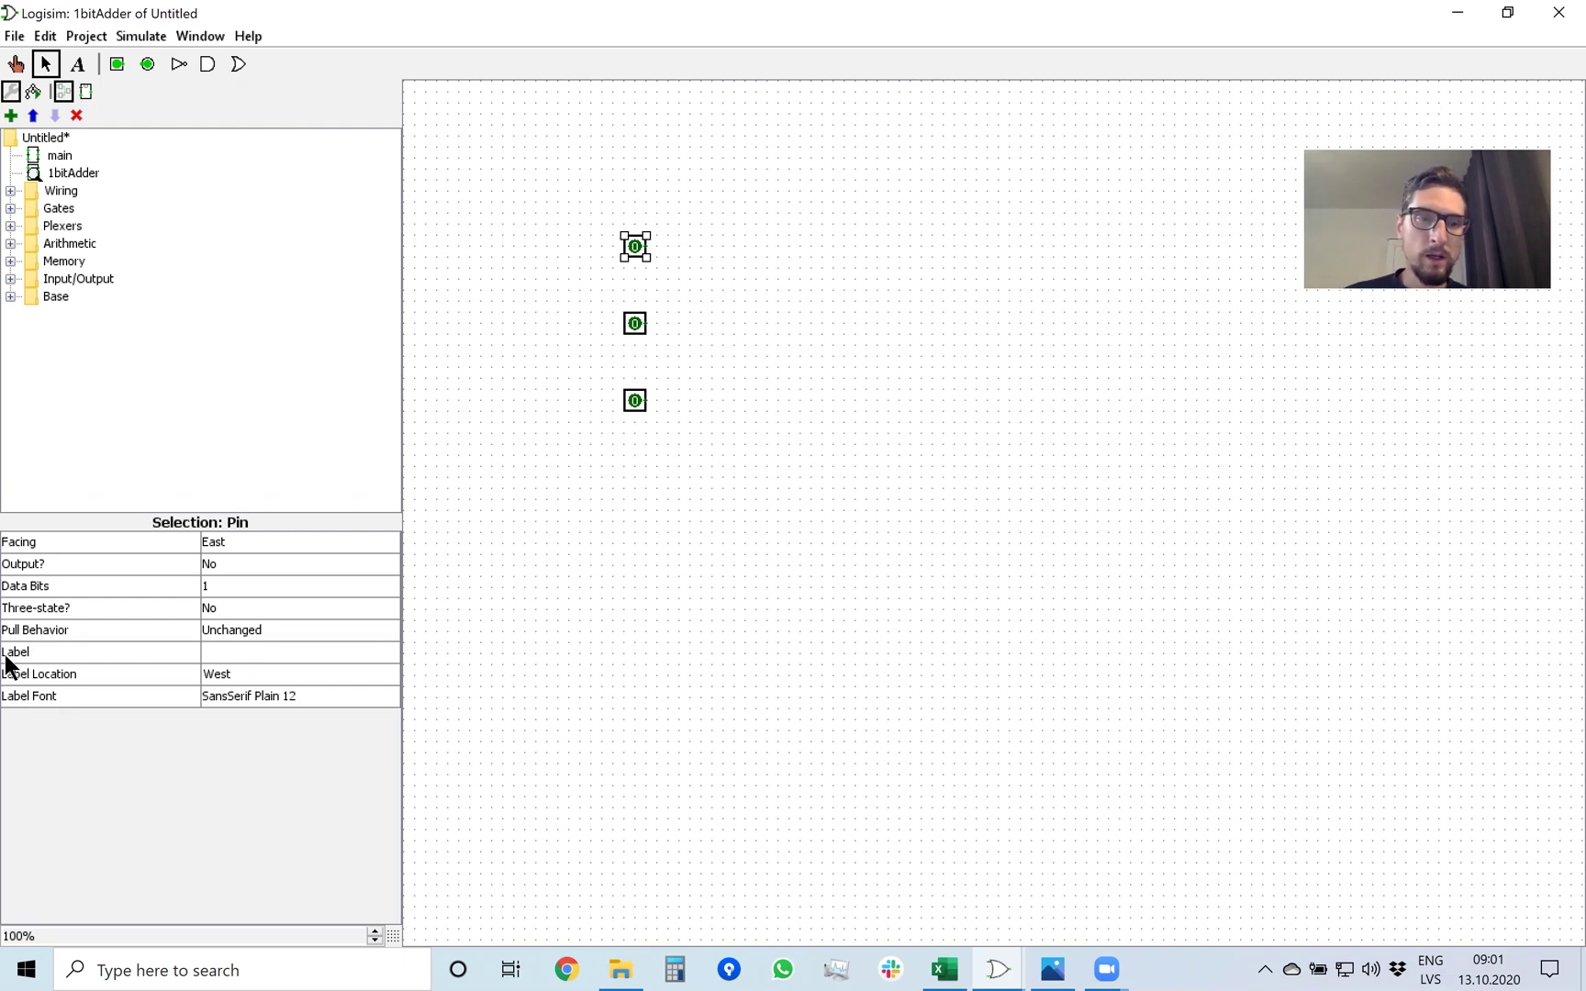
{"action": "left_click", "coordinate": [250, 654]}
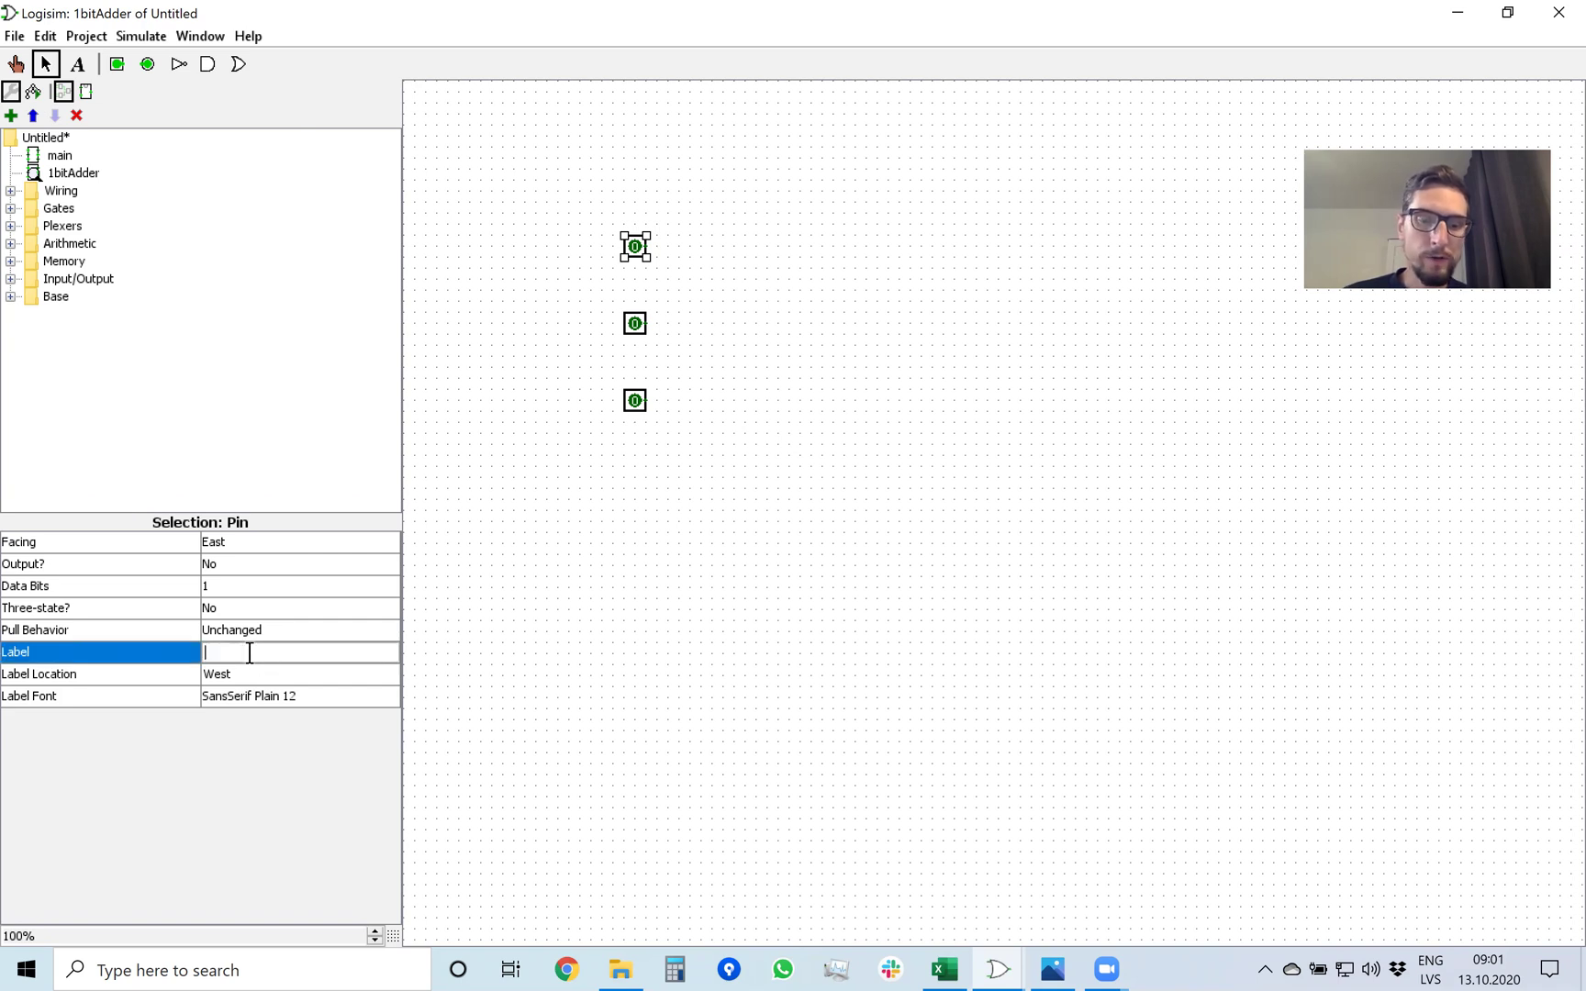
{"action": "type", "text": "A"}
{"action": "key", "text": "Return"}
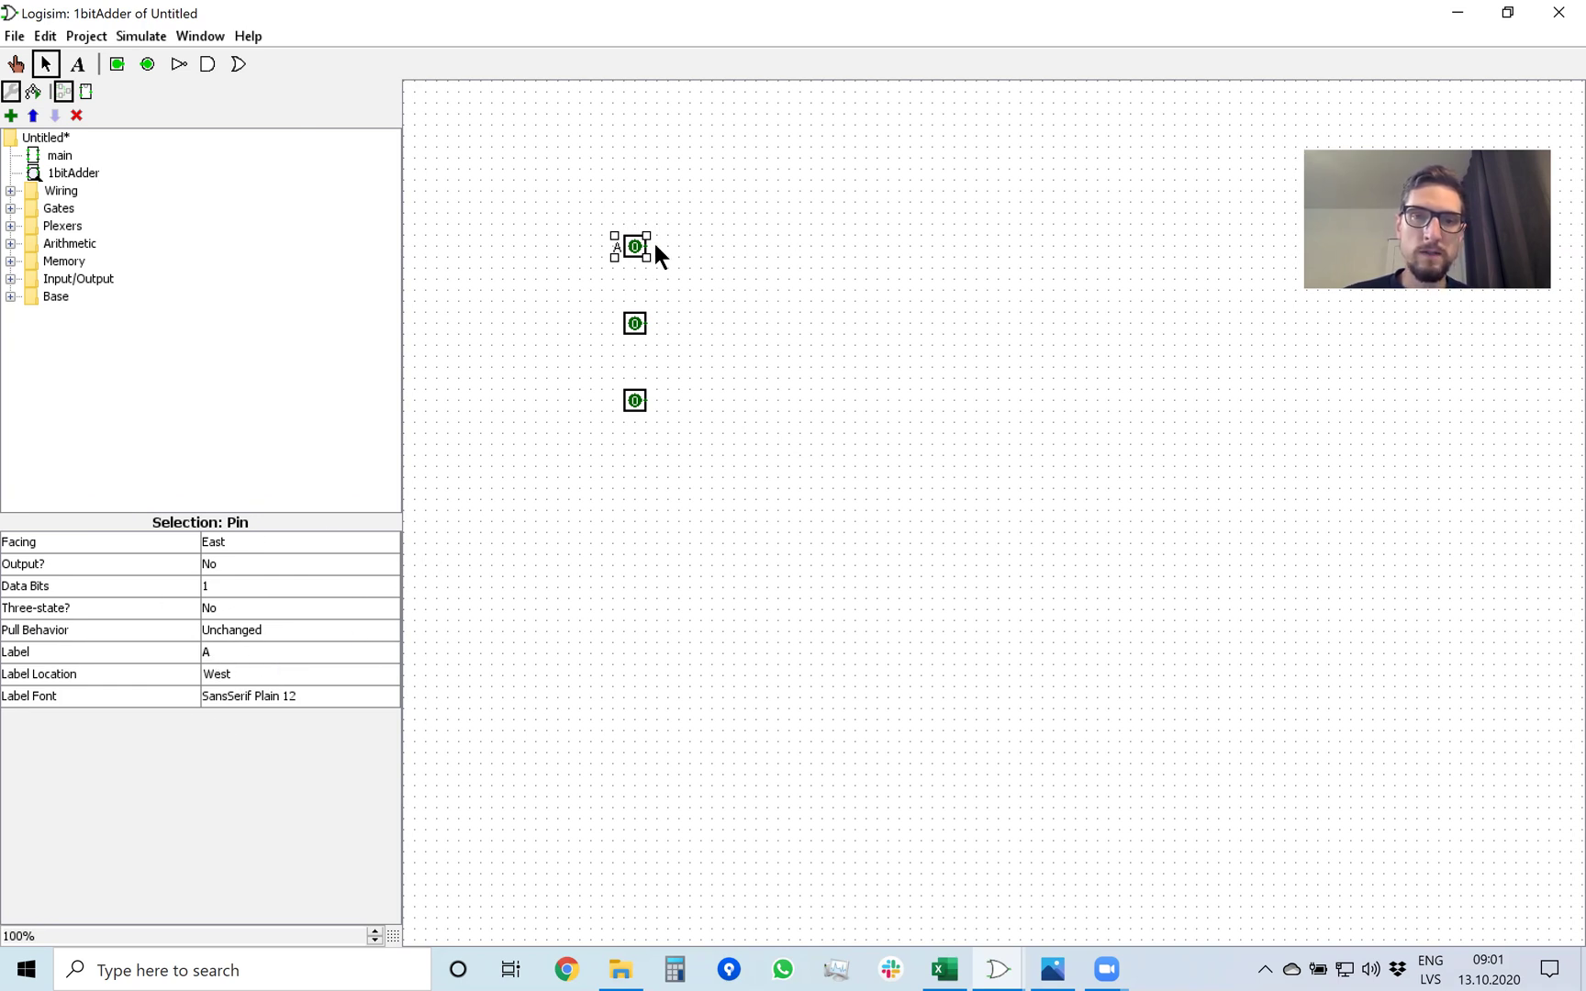
{"action": "left_click", "coordinate": [633, 323]}
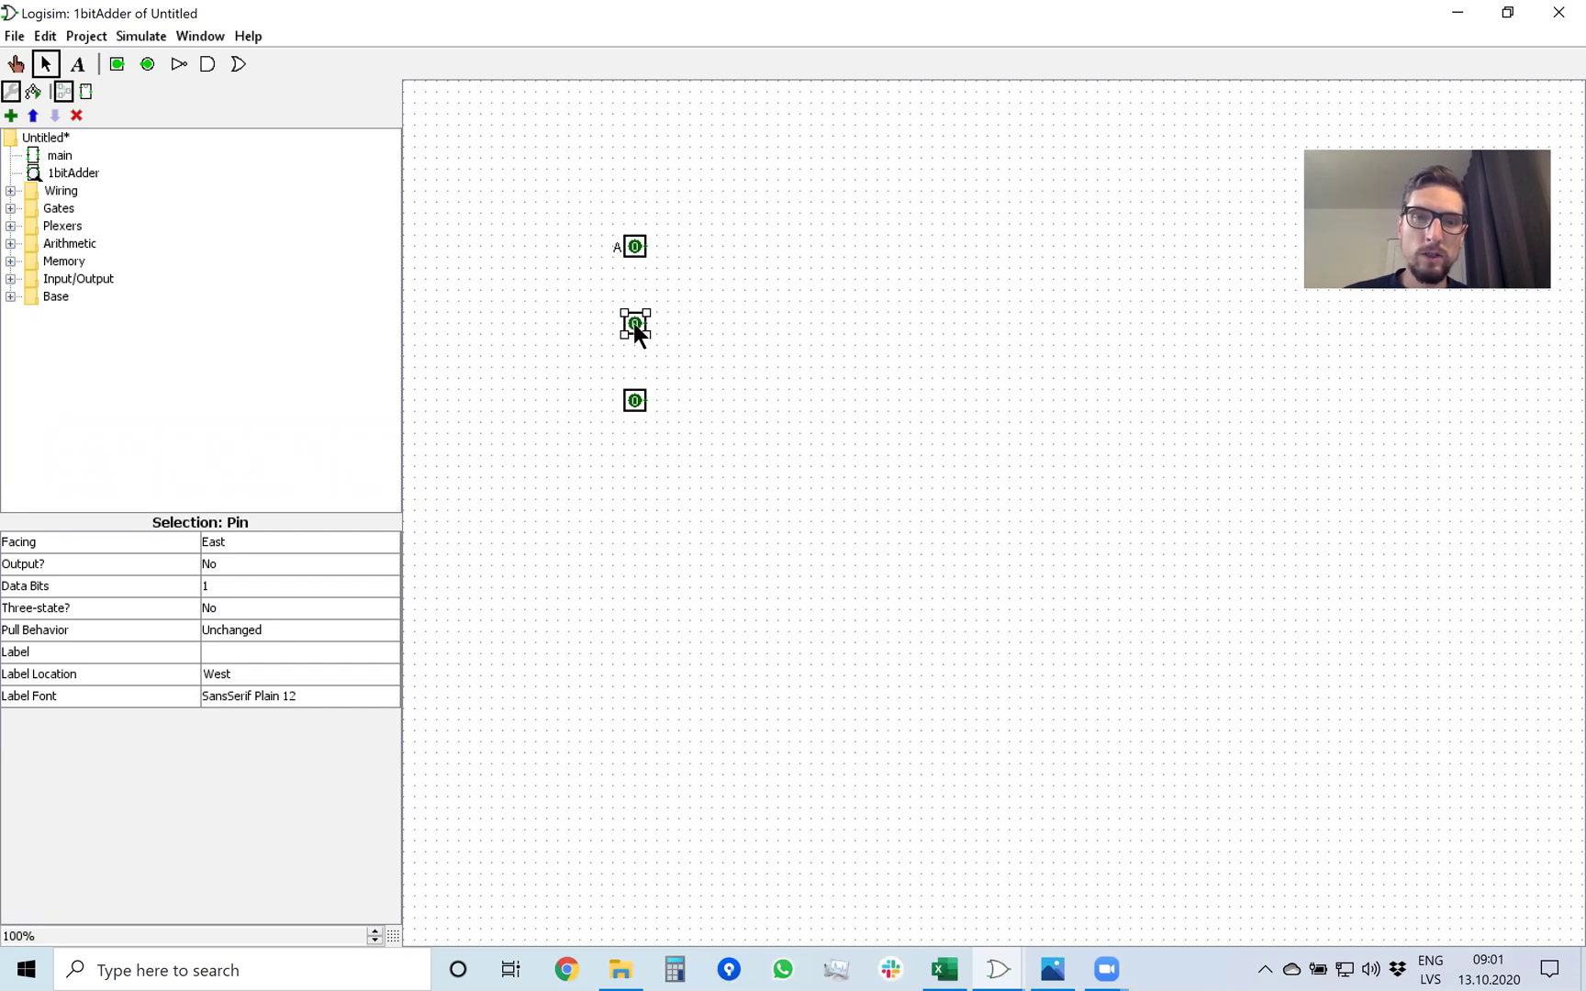
{"action": "left_click", "coordinate": [269, 650]}
{"action": "type", "text": "B"}
{"action": "key", "text": "Return"}
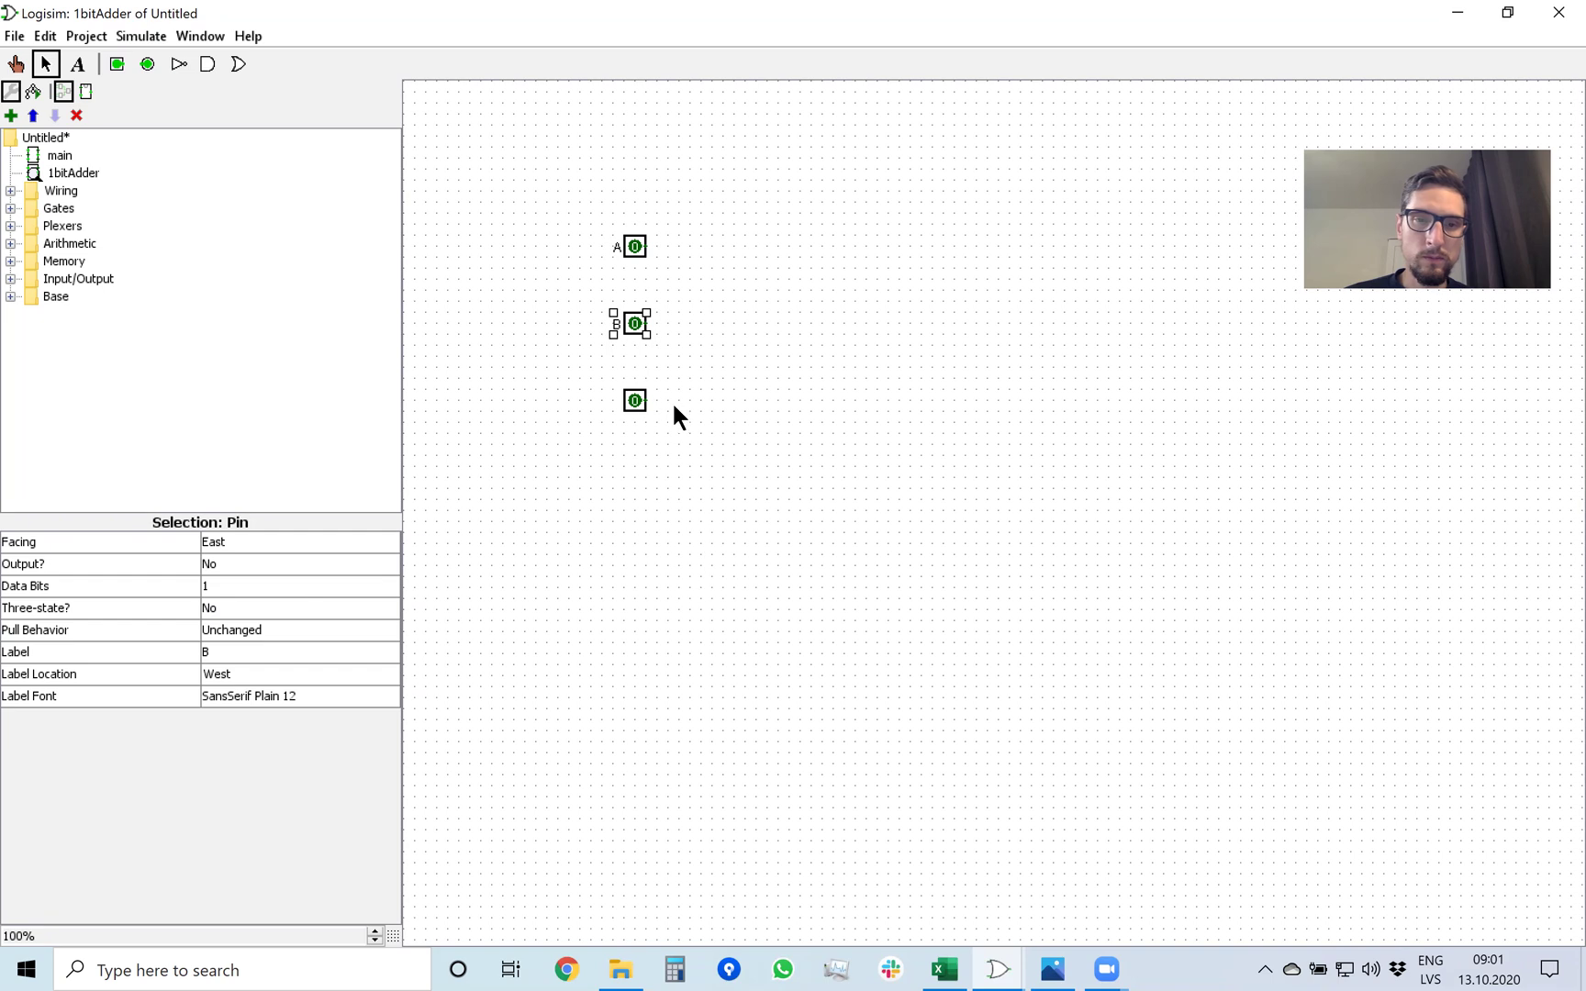
{"action": "left_click", "coordinate": [634, 398]}
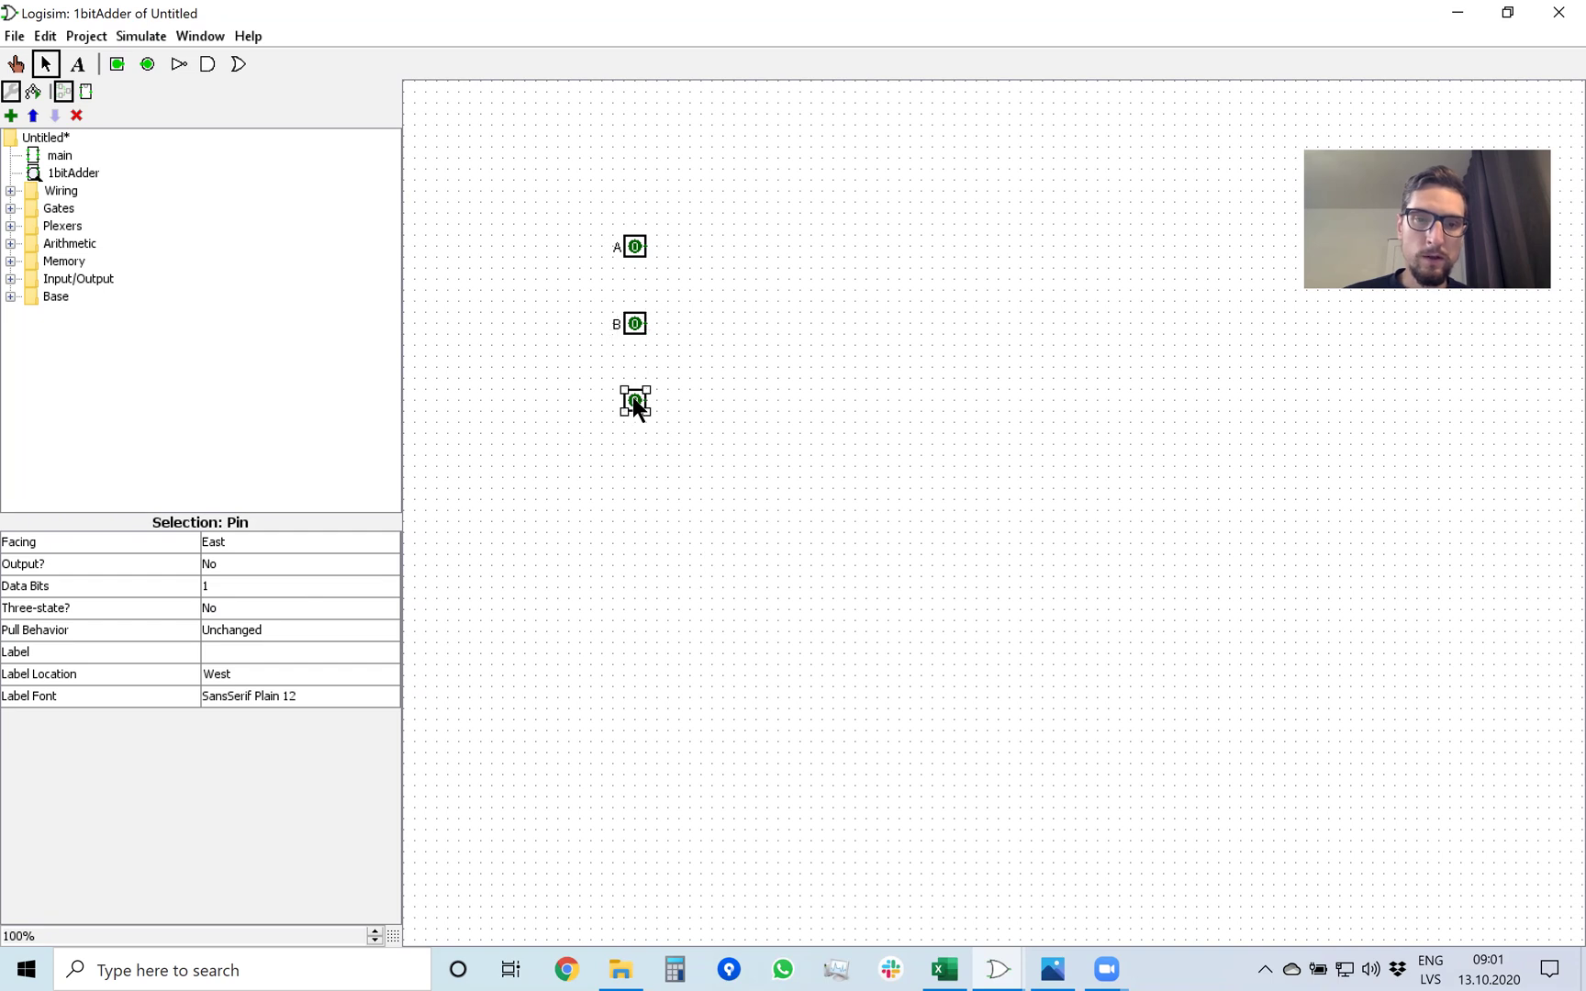
{"action": "left_click", "coordinate": [305, 654]}
{"action": "type", "text": "Cin"}
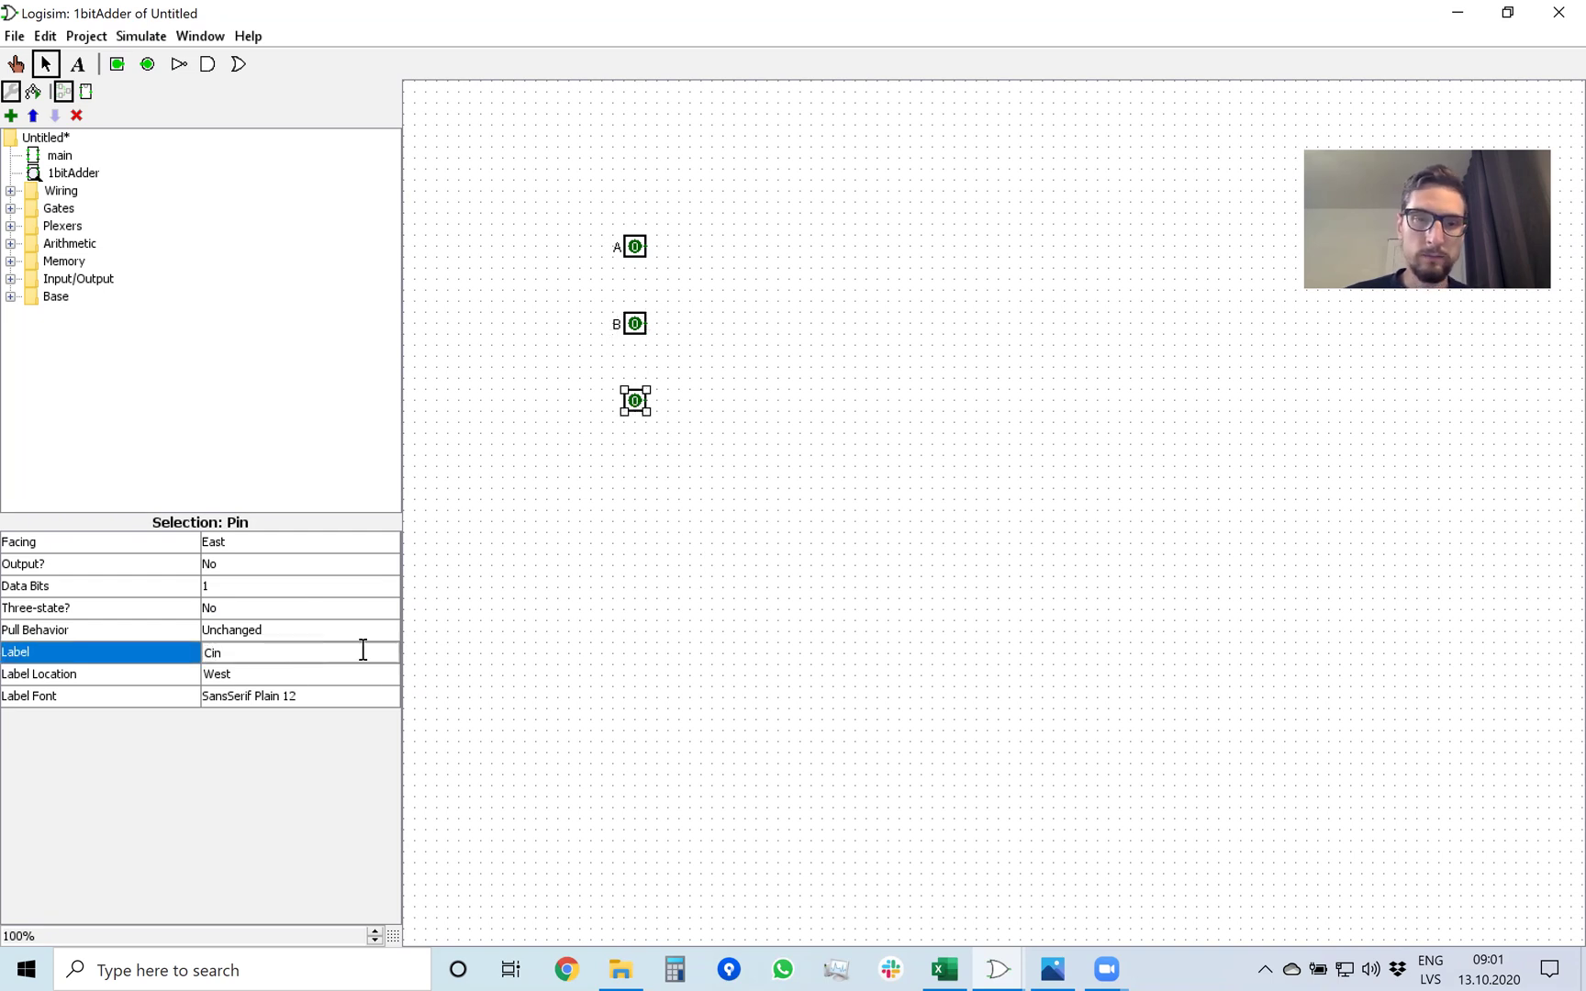
{"action": "key", "text": "Return"}
{"action": "left_click", "coordinate": [989, 424]}
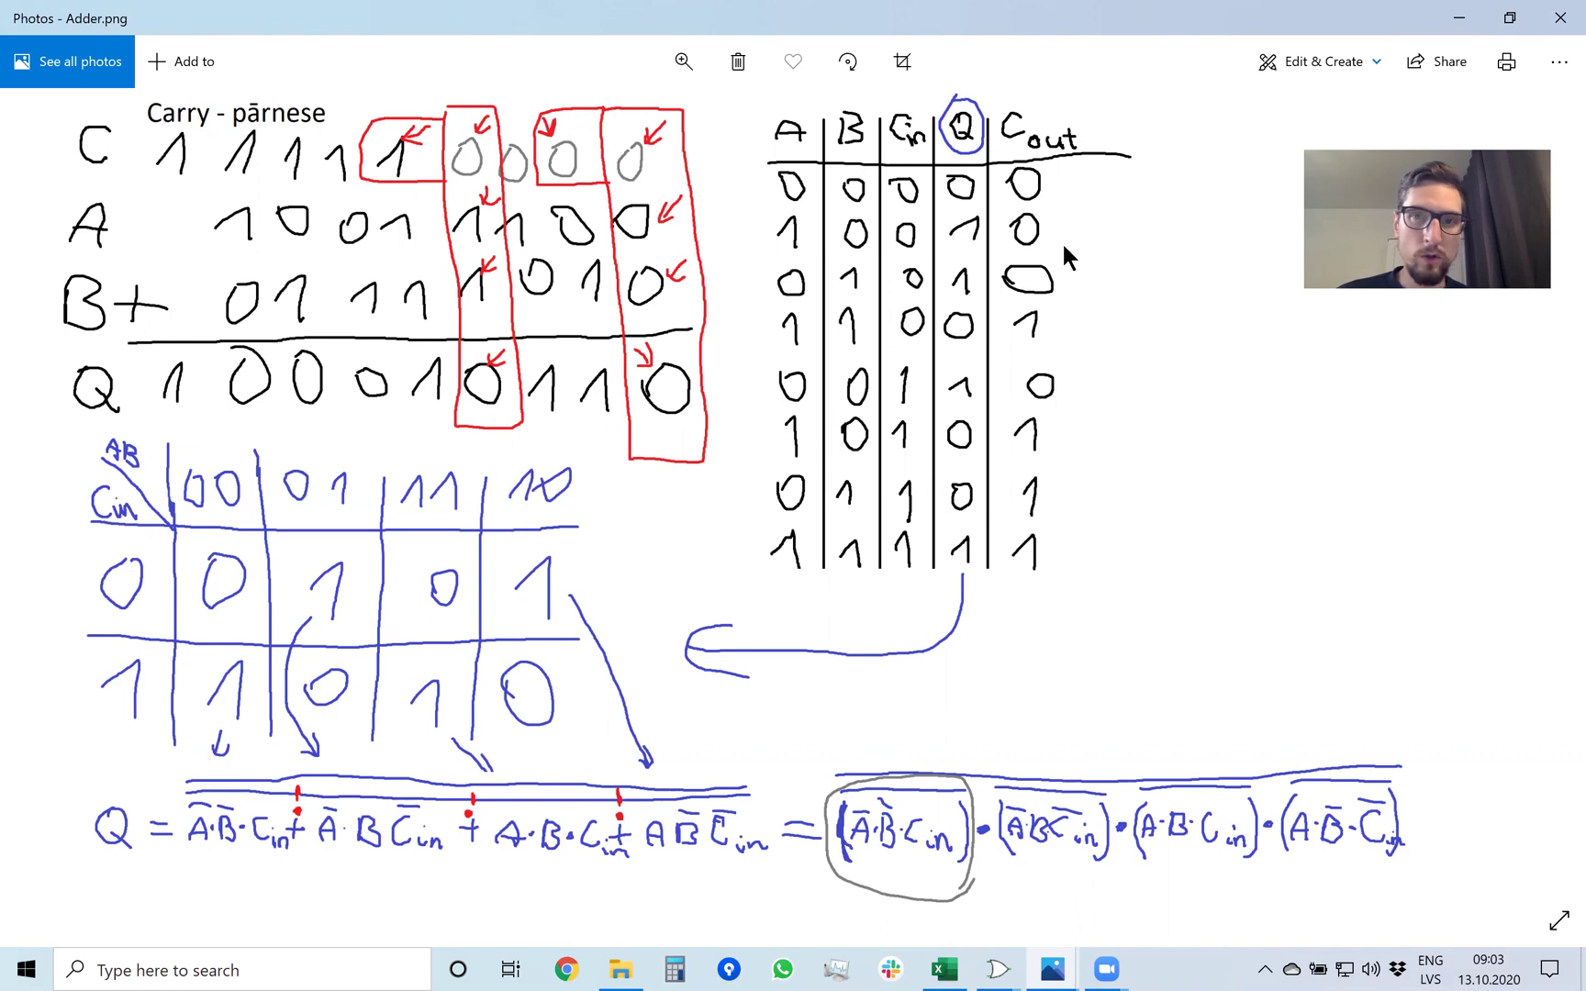
Step: Tile Adder.png beside the Logisim window and shift pins A, B and Cin up and left
{"action": "left_click_drag", "start_coordinate": [1066, 36], "coordinate": [11, 234]}
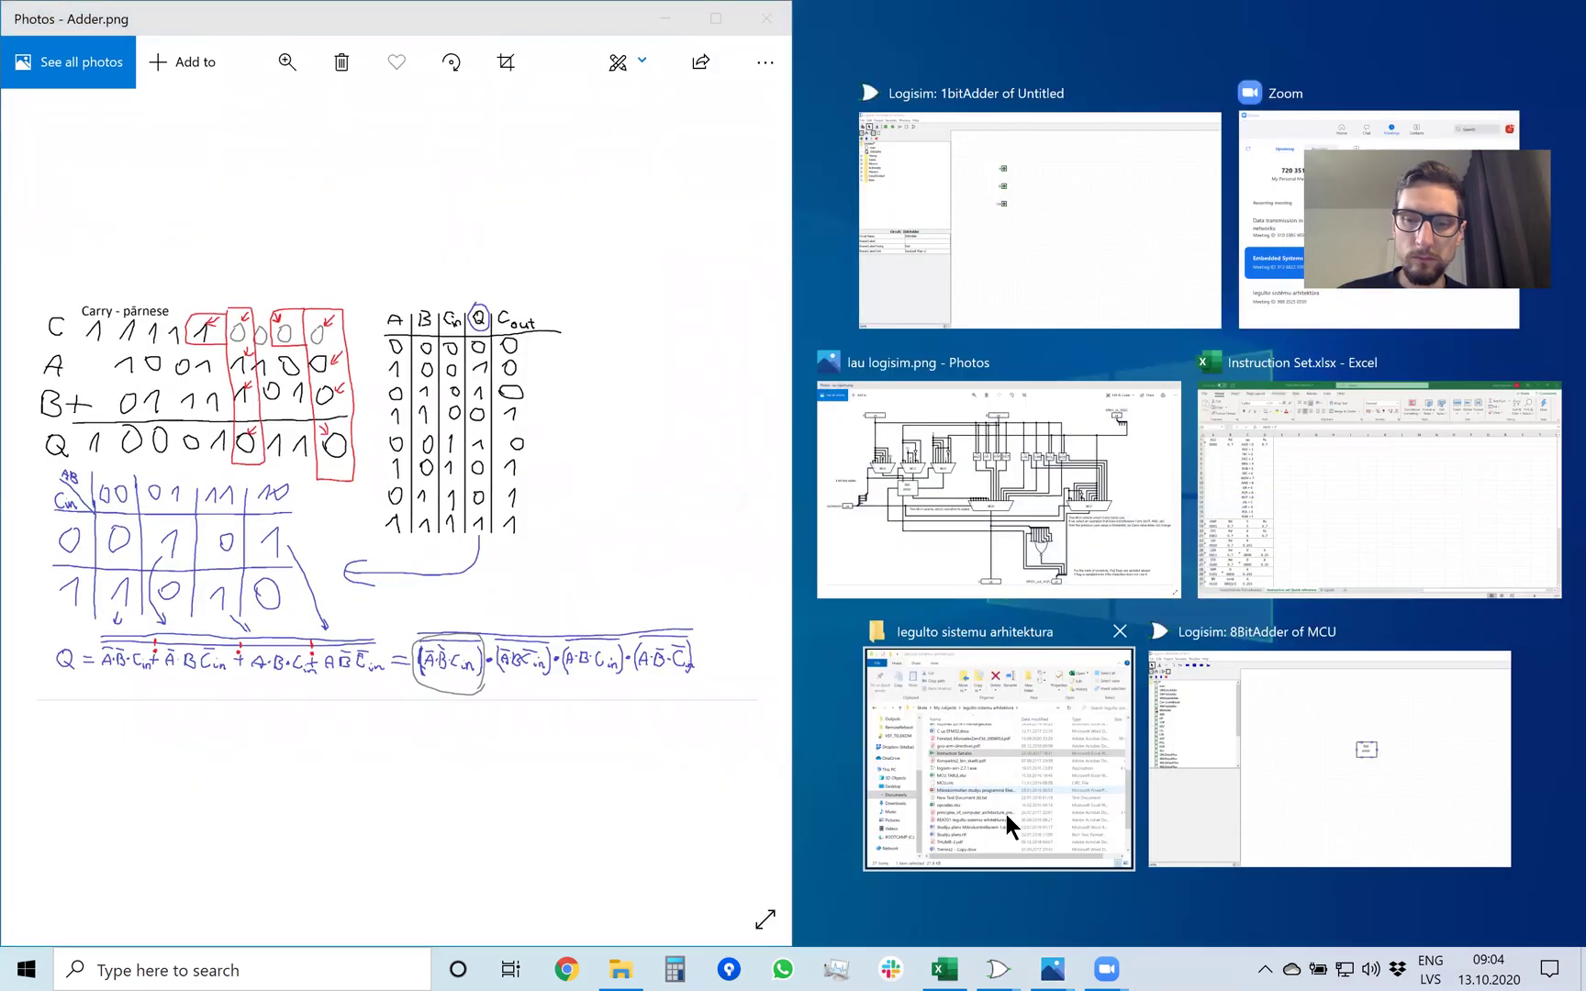
{"action": "left_click", "coordinate": [1054, 250]}
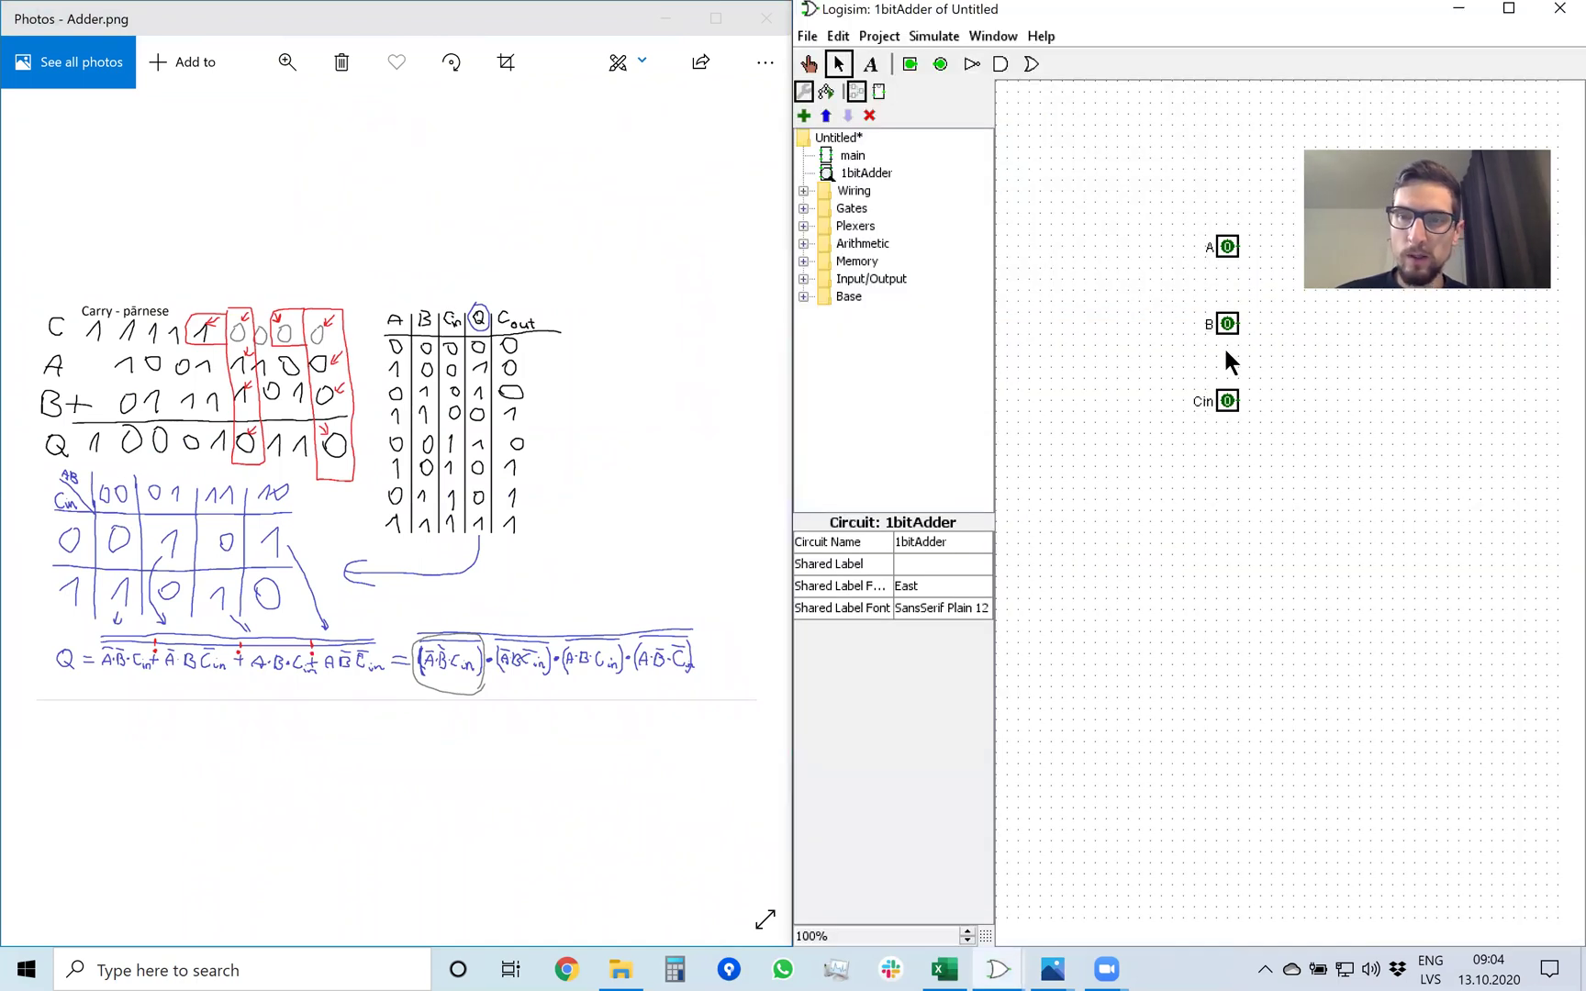
{"action": "left_click_drag", "start_coordinate": [1168, 192], "coordinate": [1106, 422]}
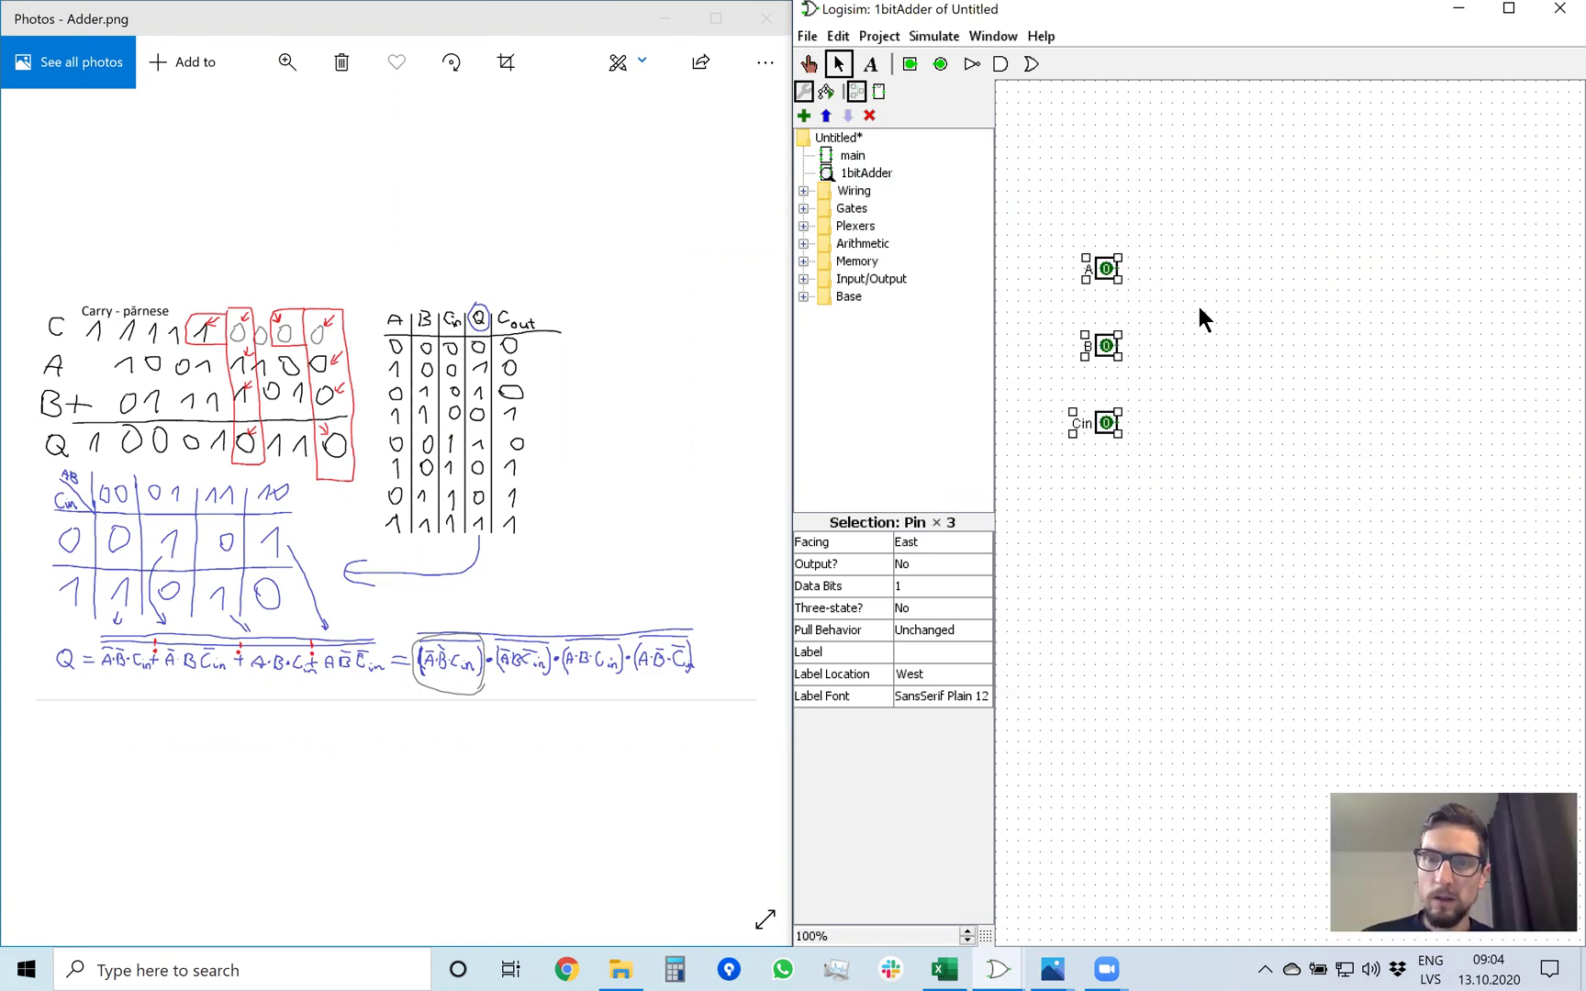
{"action": "left_click_drag", "start_coordinate": [1105, 420], "coordinate": [1038, 387]}
{"action": "left_click", "coordinate": [1229, 427]}
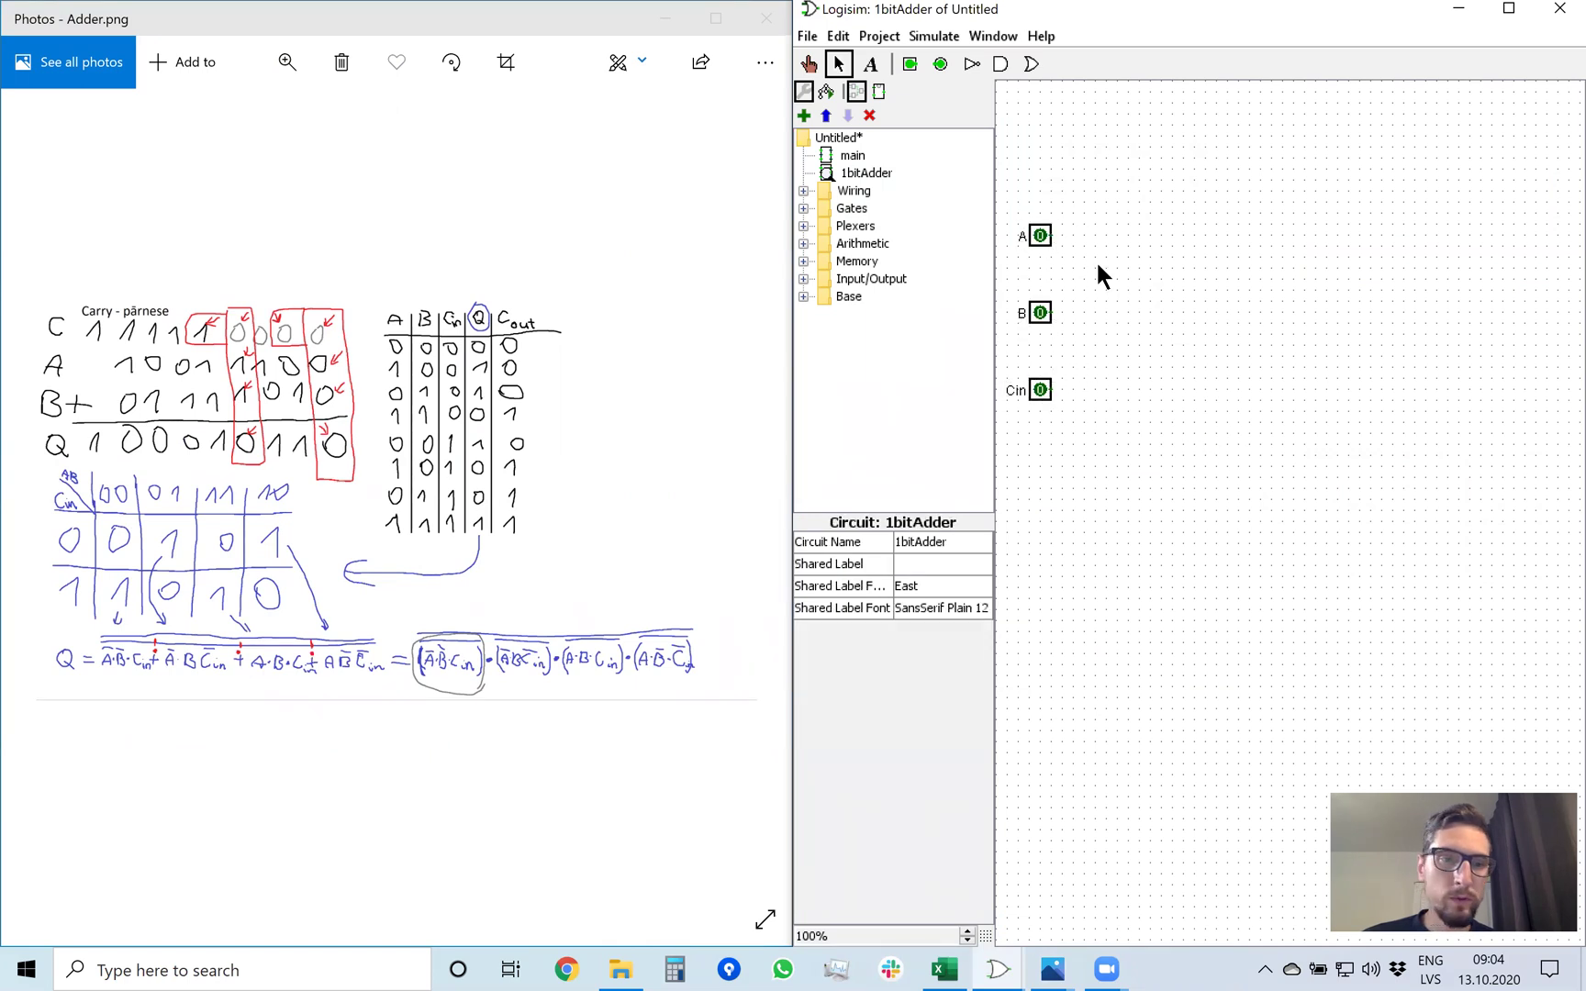
Step: Place an output pin labelled Q and drag it down below the input pins
{"action": "left_click", "coordinate": [941, 61]}
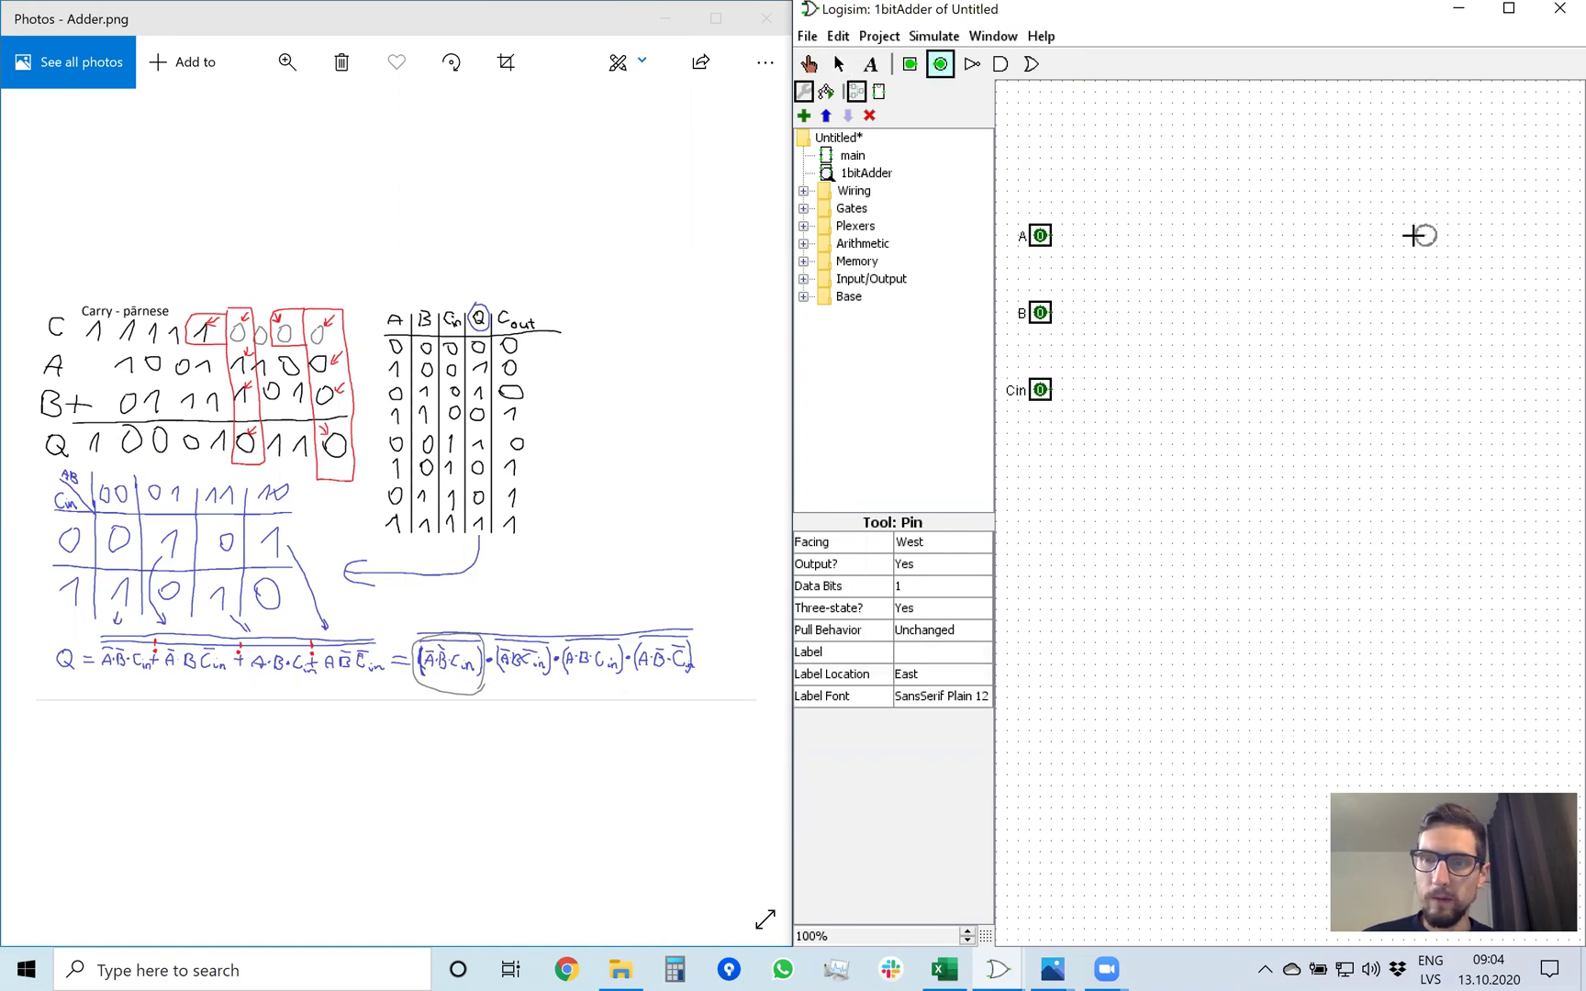
{"action": "left_click", "coordinate": [1419, 235]}
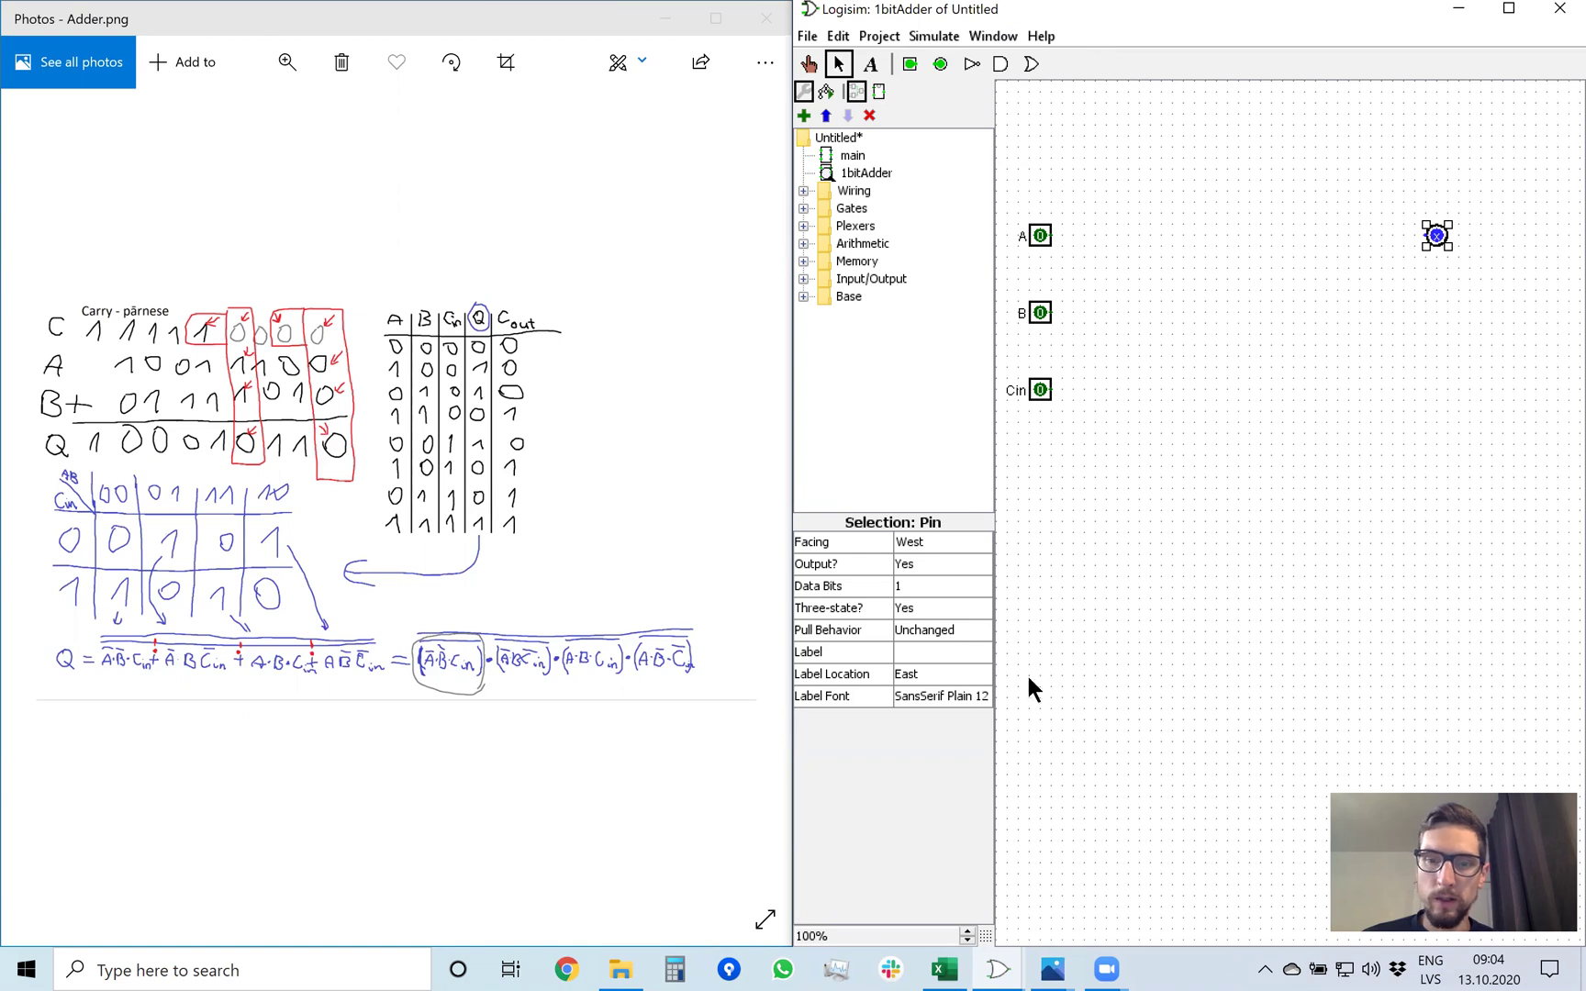
{"action": "left_click", "coordinate": [937, 649]}
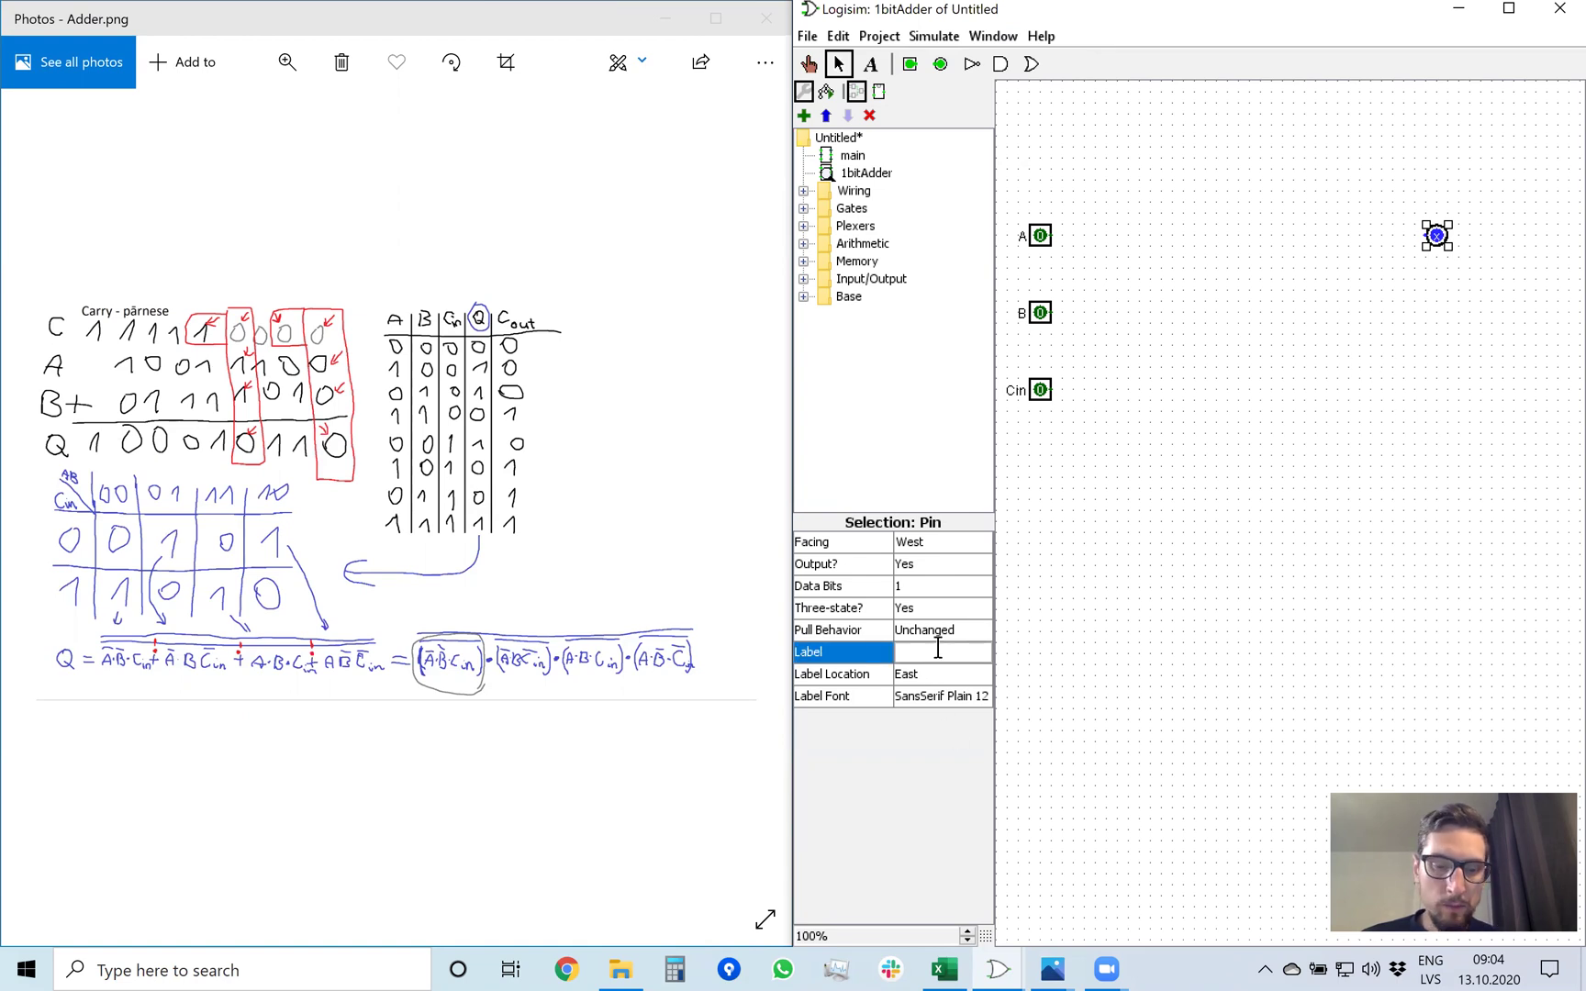
{"action": "type", "text": "Q"}
{"action": "key", "text": "Return"}
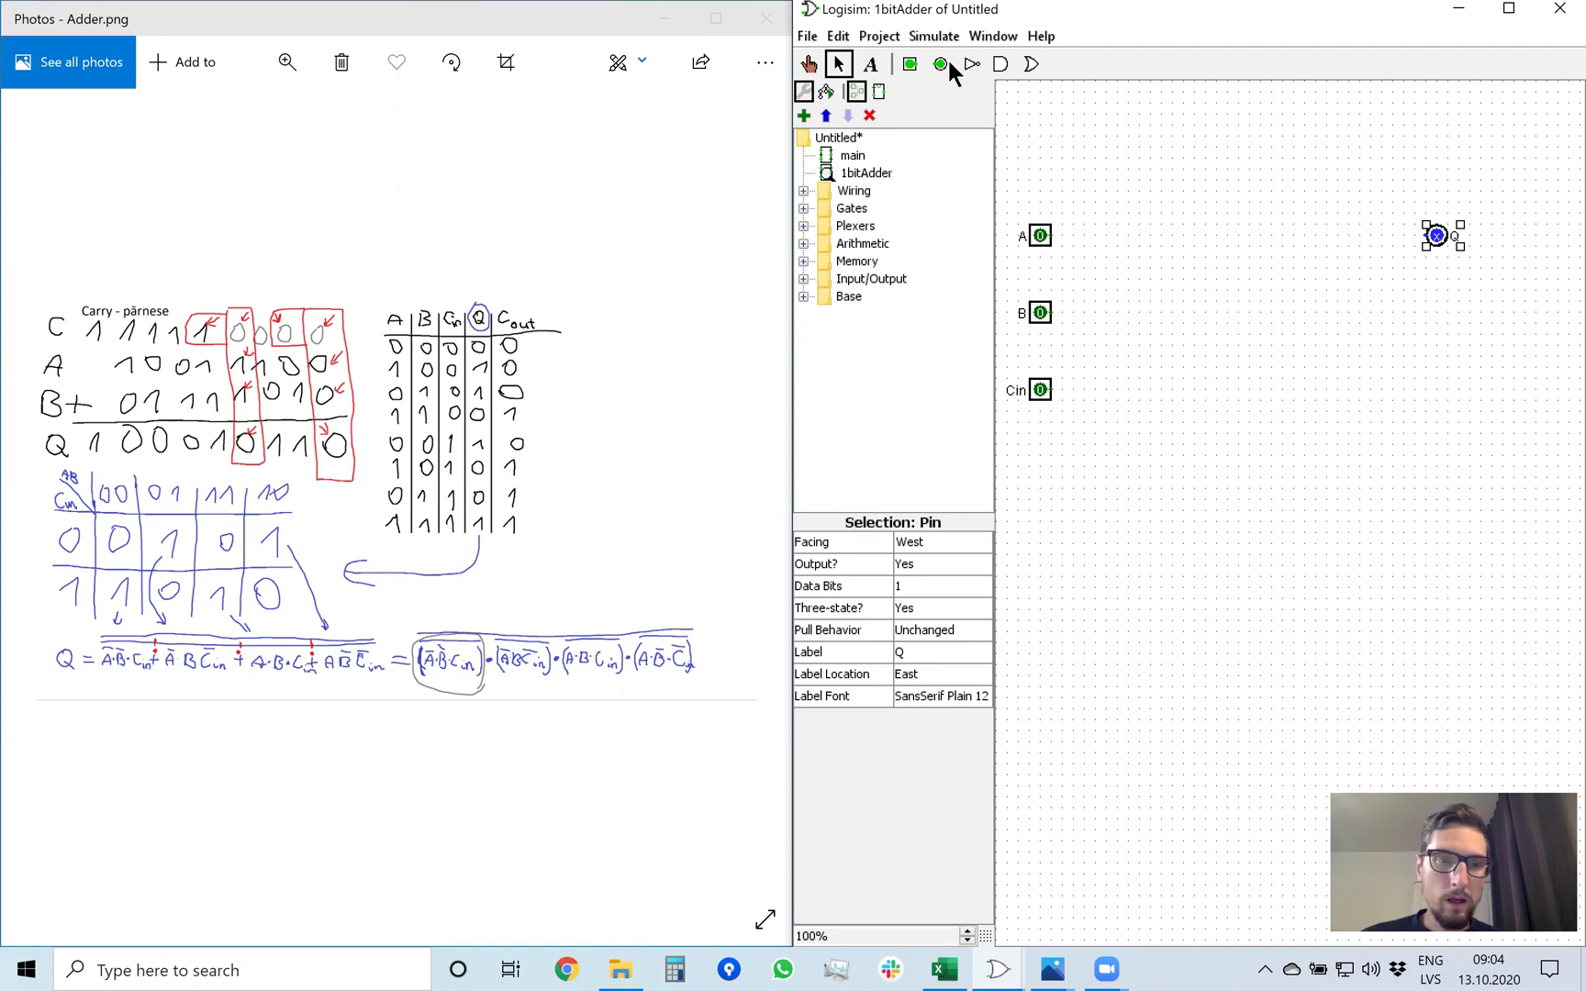
{"action": "left_click", "coordinate": [1302, 347]}
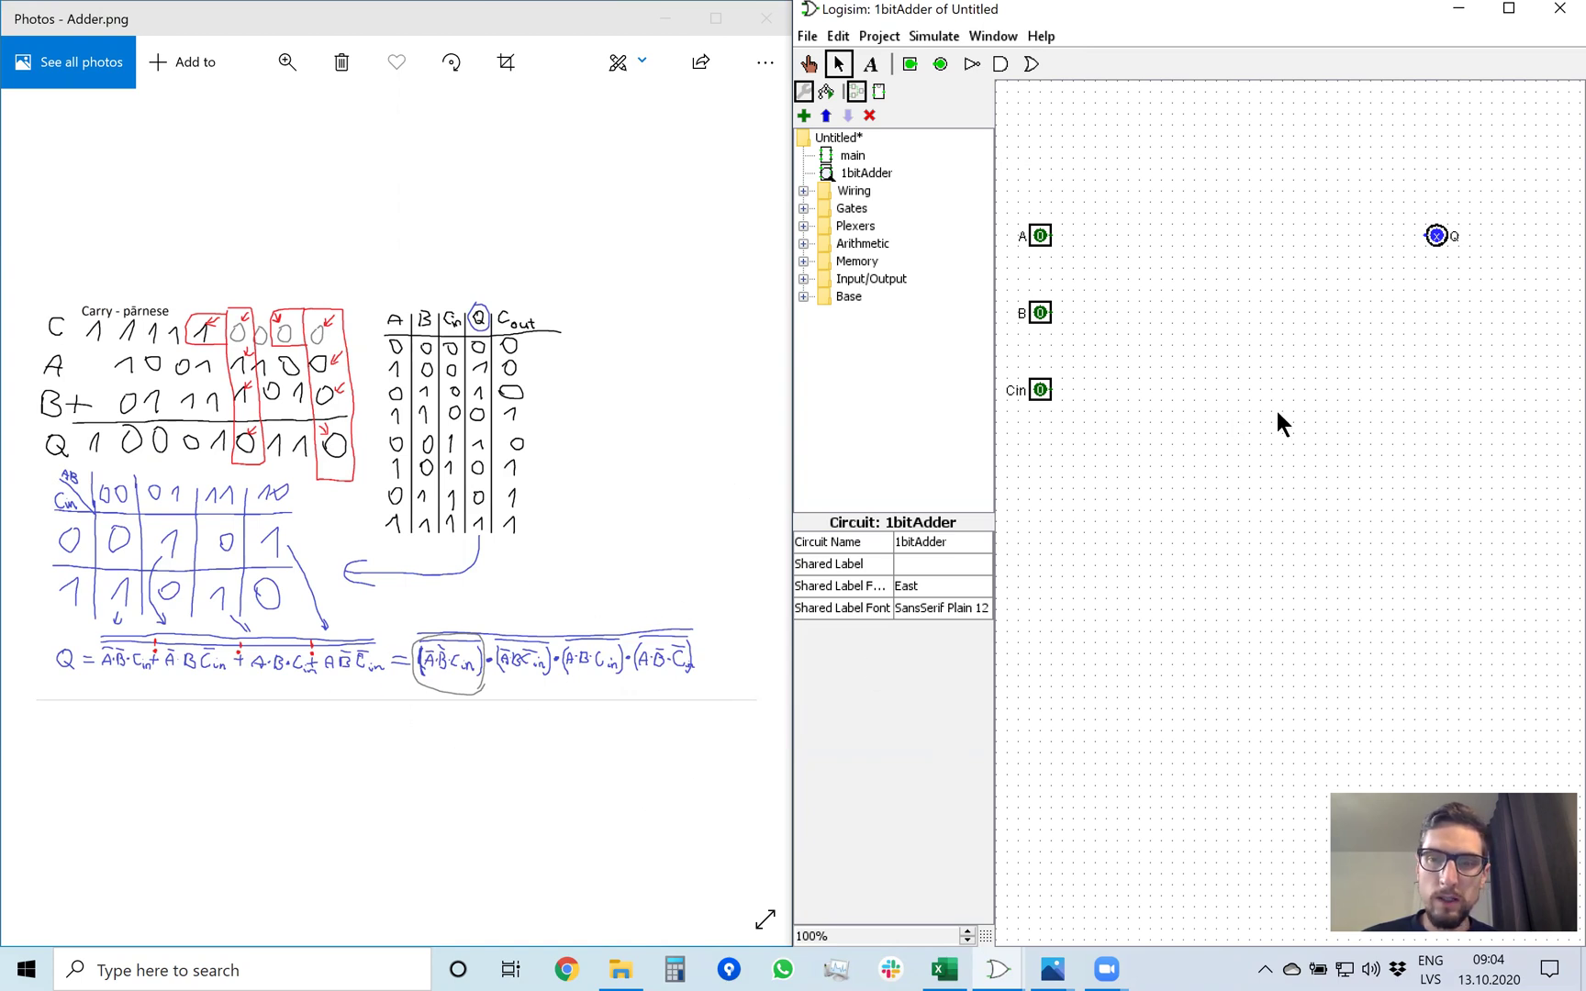
{"action": "left_click_drag", "start_coordinate": [1432, 237], "coordinate": [1294, 606]}
Step: Draw long horizontal wires from pins A, B and Cin across to the right
{"action": "left_click", "coordinate": [1224, 363]}
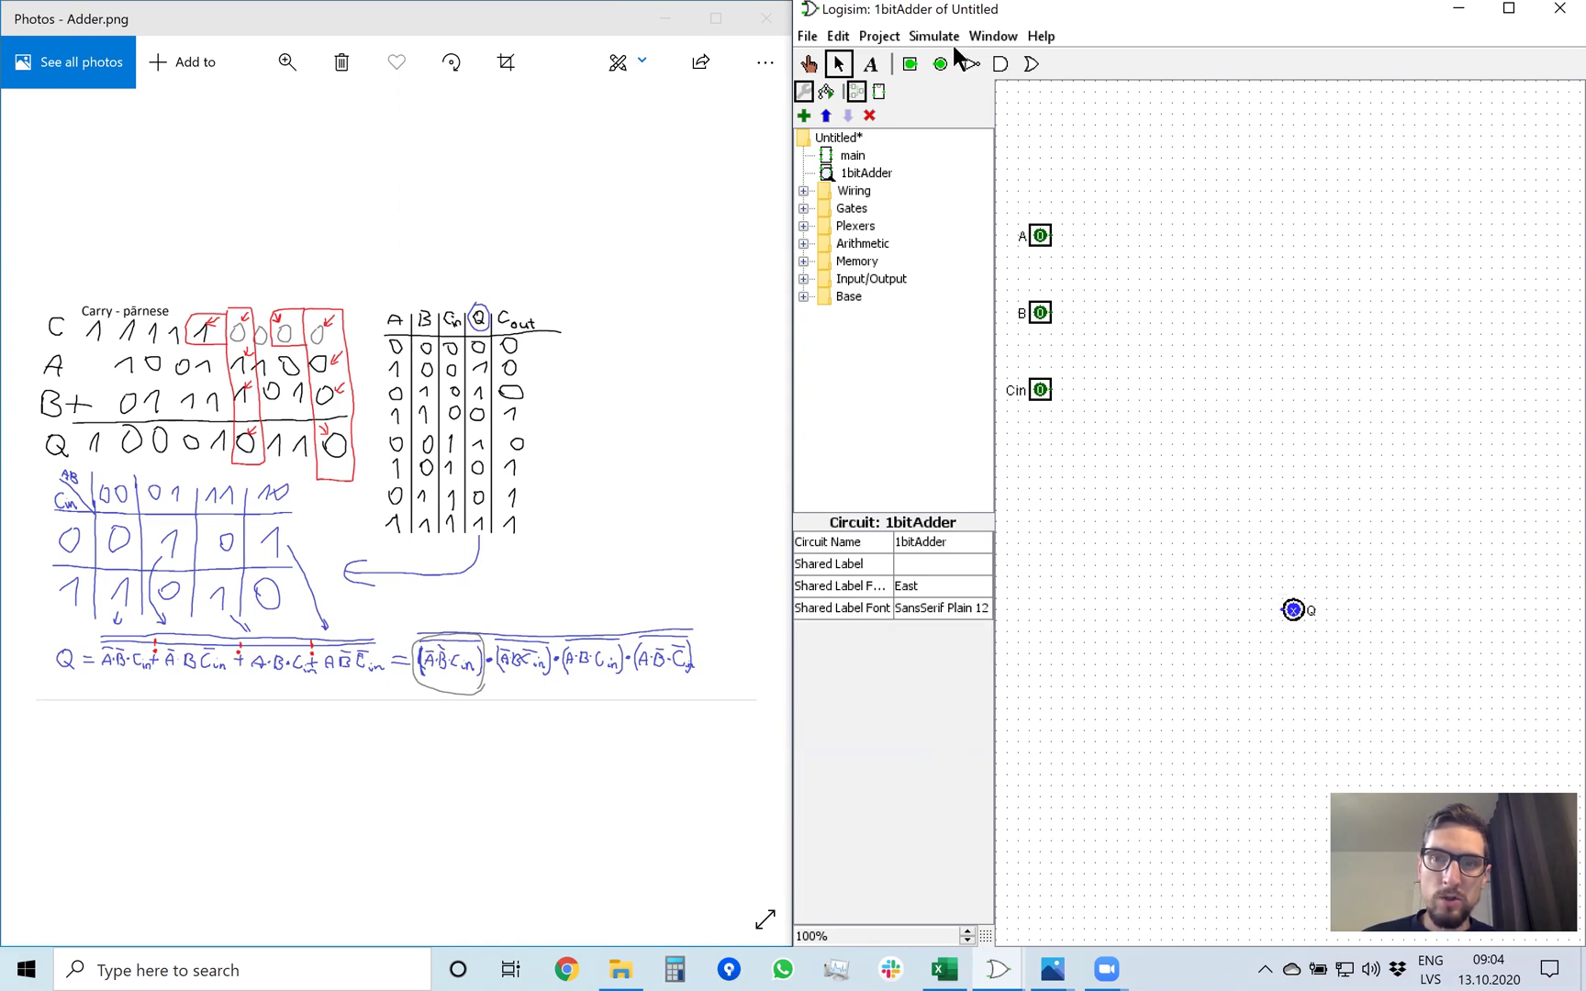
{"action": "left_click_drag", "start_coordinate": [1055, 234], "coordinate": [1555, 236]}
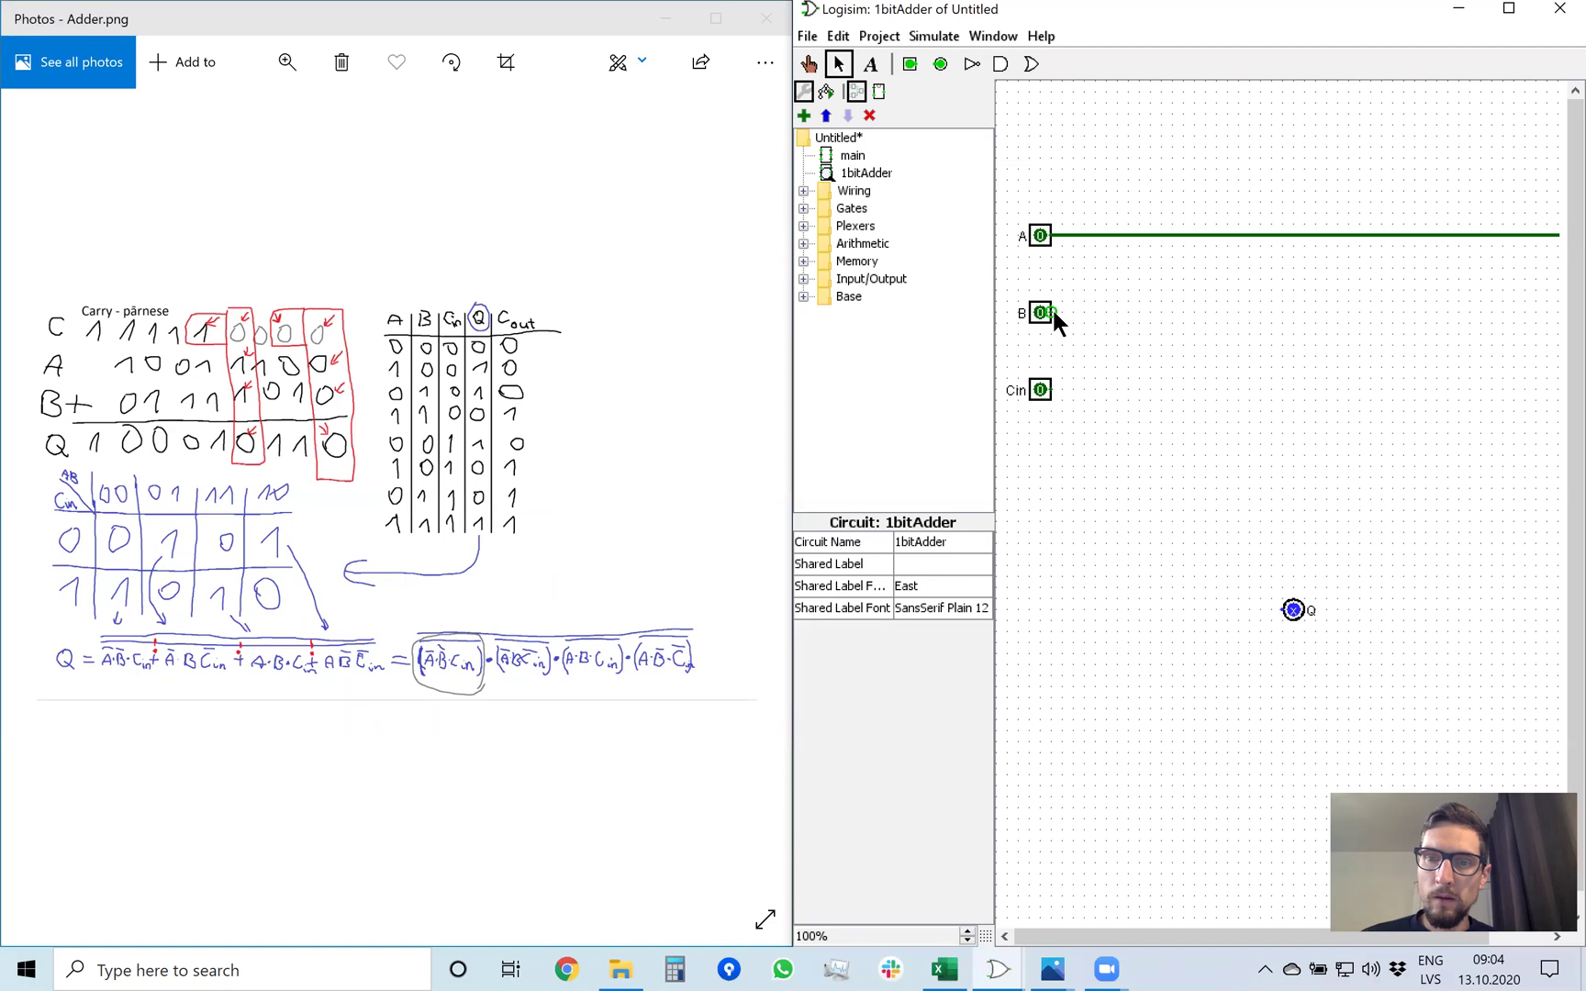
{"action": "left_click_drag", "start_coordinate": [1050, 312], "coordinate": [1454, 301]}
{"action": "left_click_drag", "start_coordinate": [1548, 312], "coordinate": [1549, 312]}
{"action": "left_click_drag", "start_coordinate": [1049, 392], "coordinate": [1553, 386]}
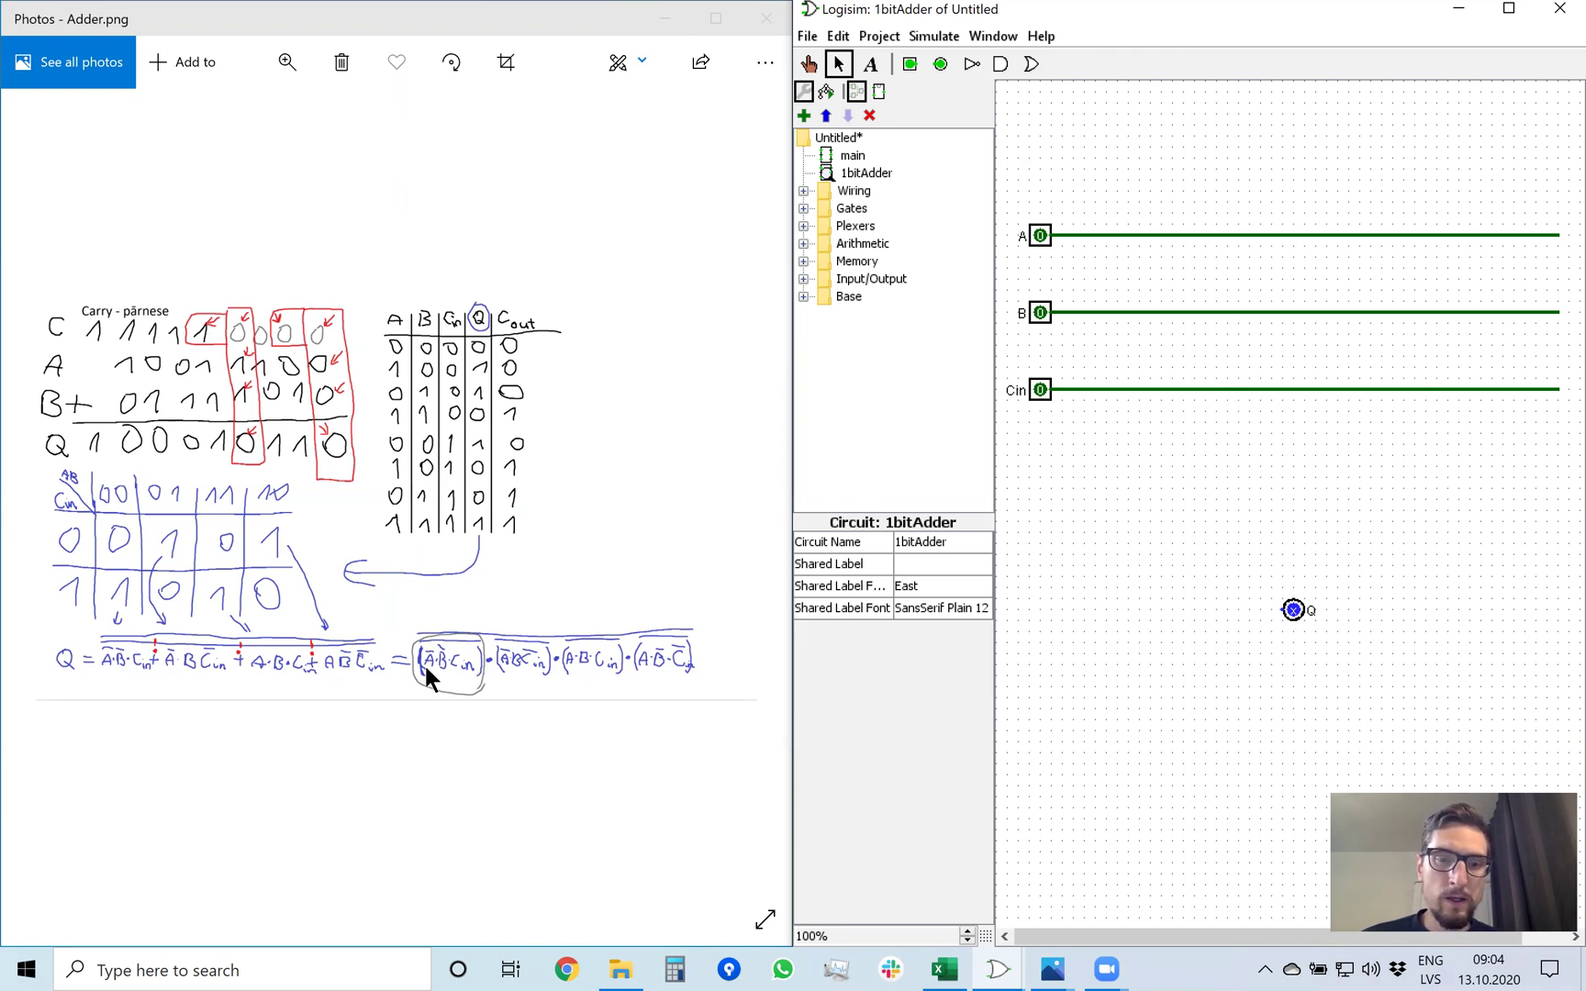
Step: Add NOT gates under A, B and Cin, each driving an inverted line to the right
{"action": "left_click", "coordinate": [970, 64]}
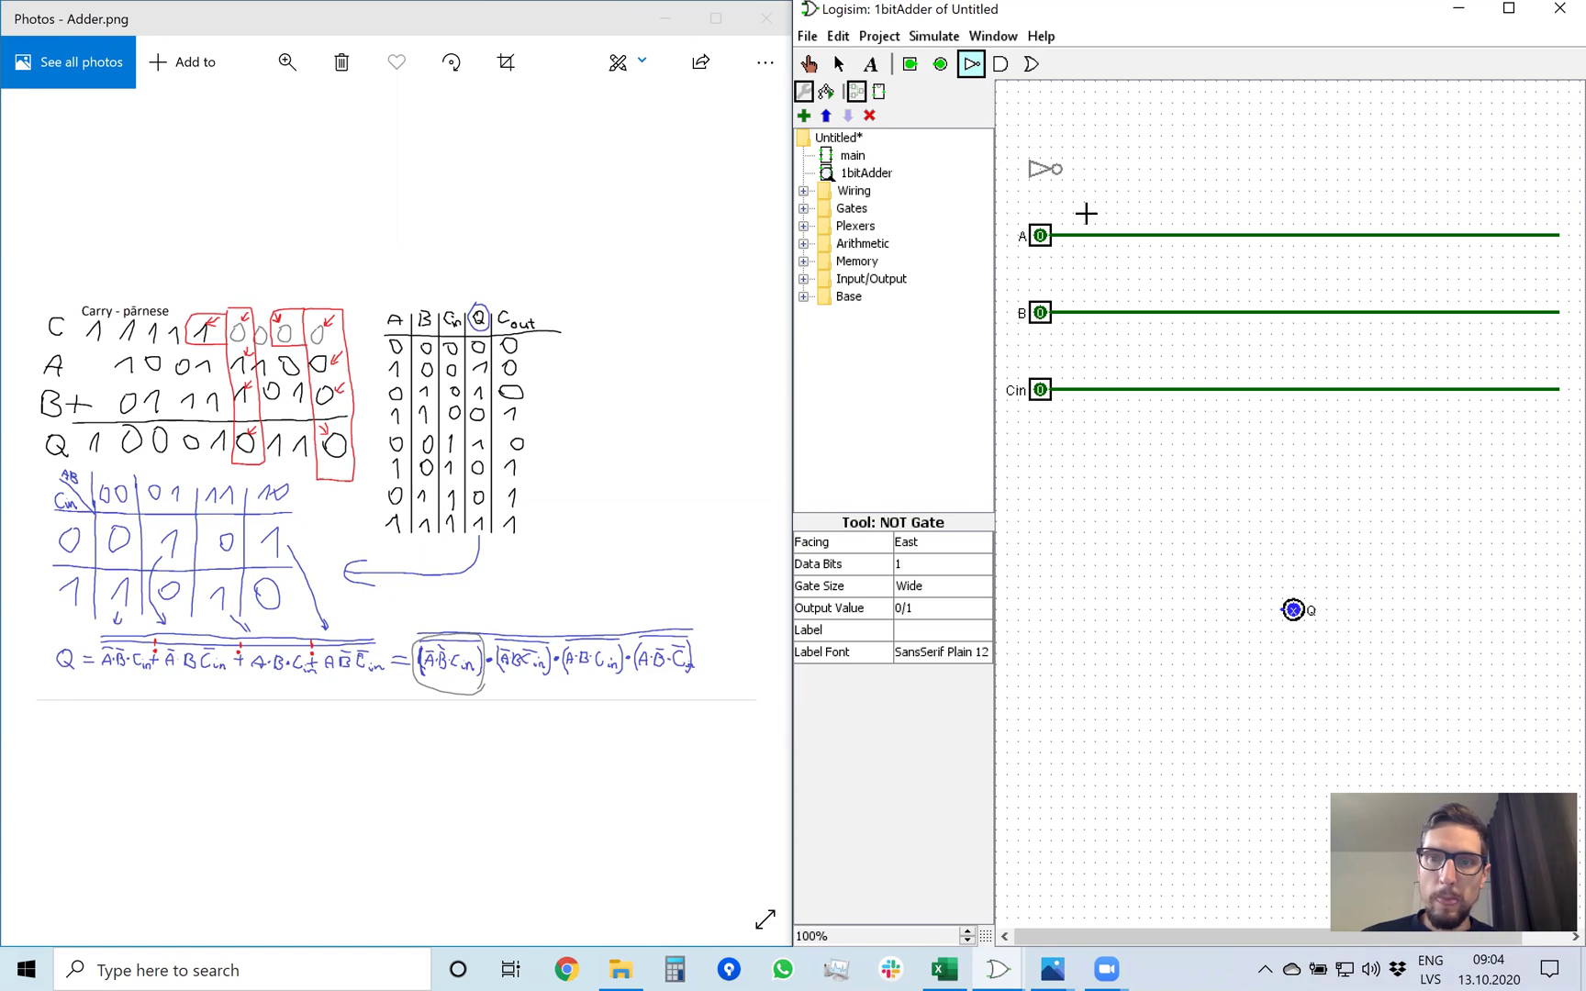
{"action": "left_click", "coordinate": [1085, 259]}
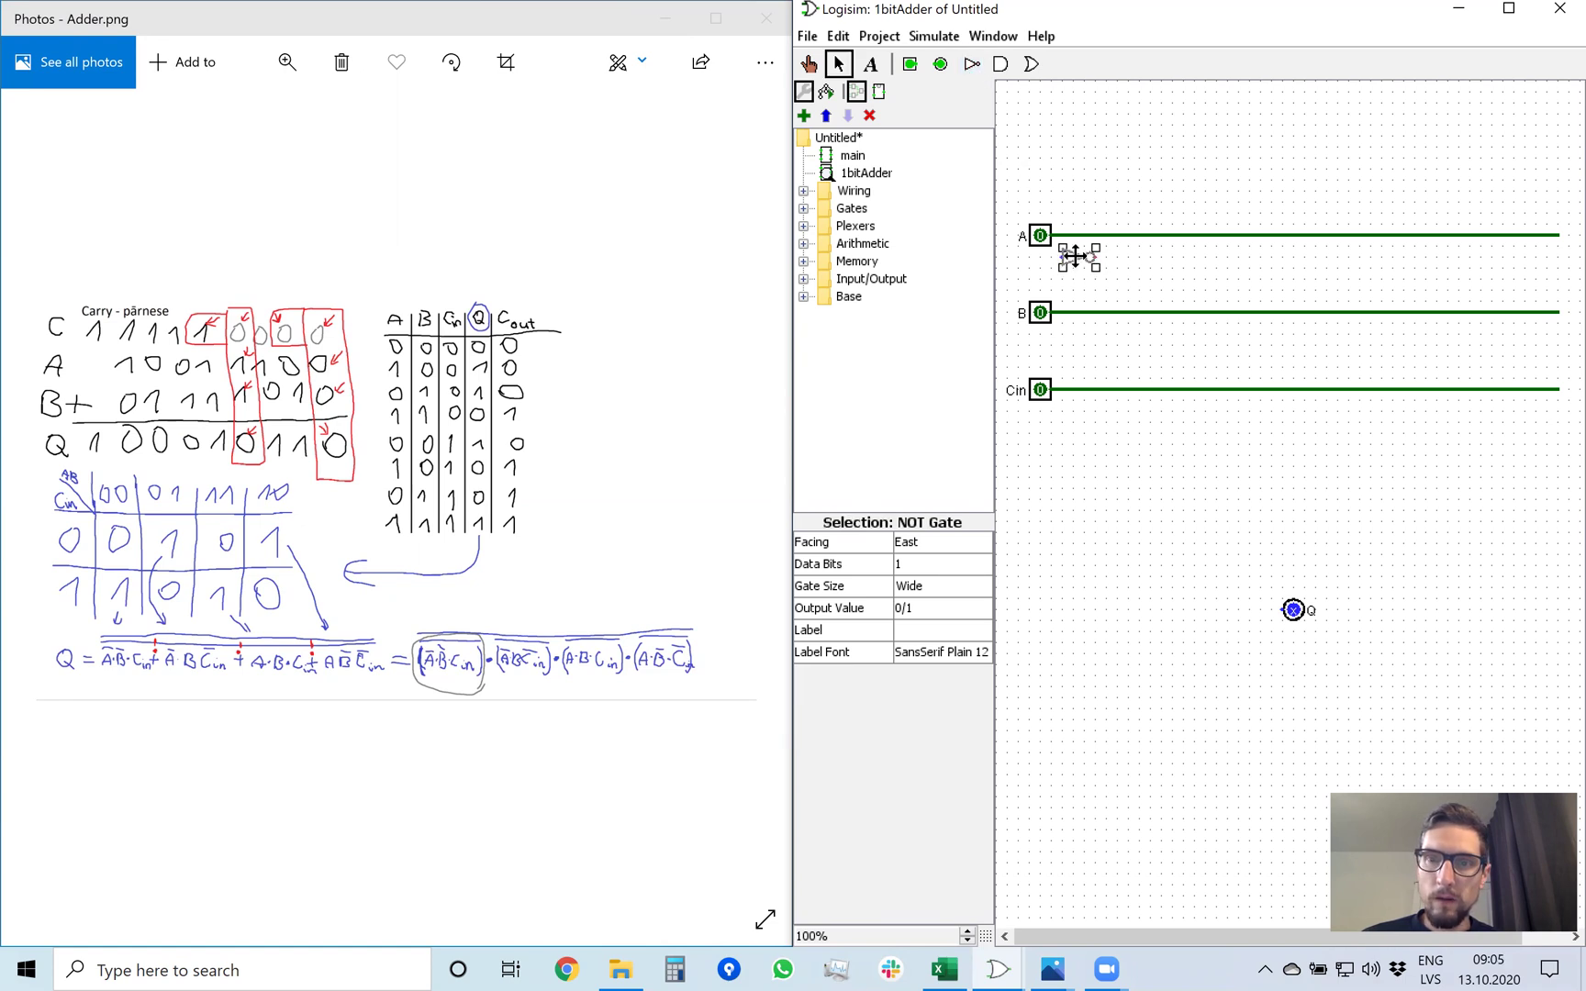
{"action": "left_click_drag", "start_coordinate": [1079, 255], "coordinate": [1434, 261]}
{"action": "left_click_drag", "start_coordinate": [1546, 258], "coordinate": [1553, 258]}
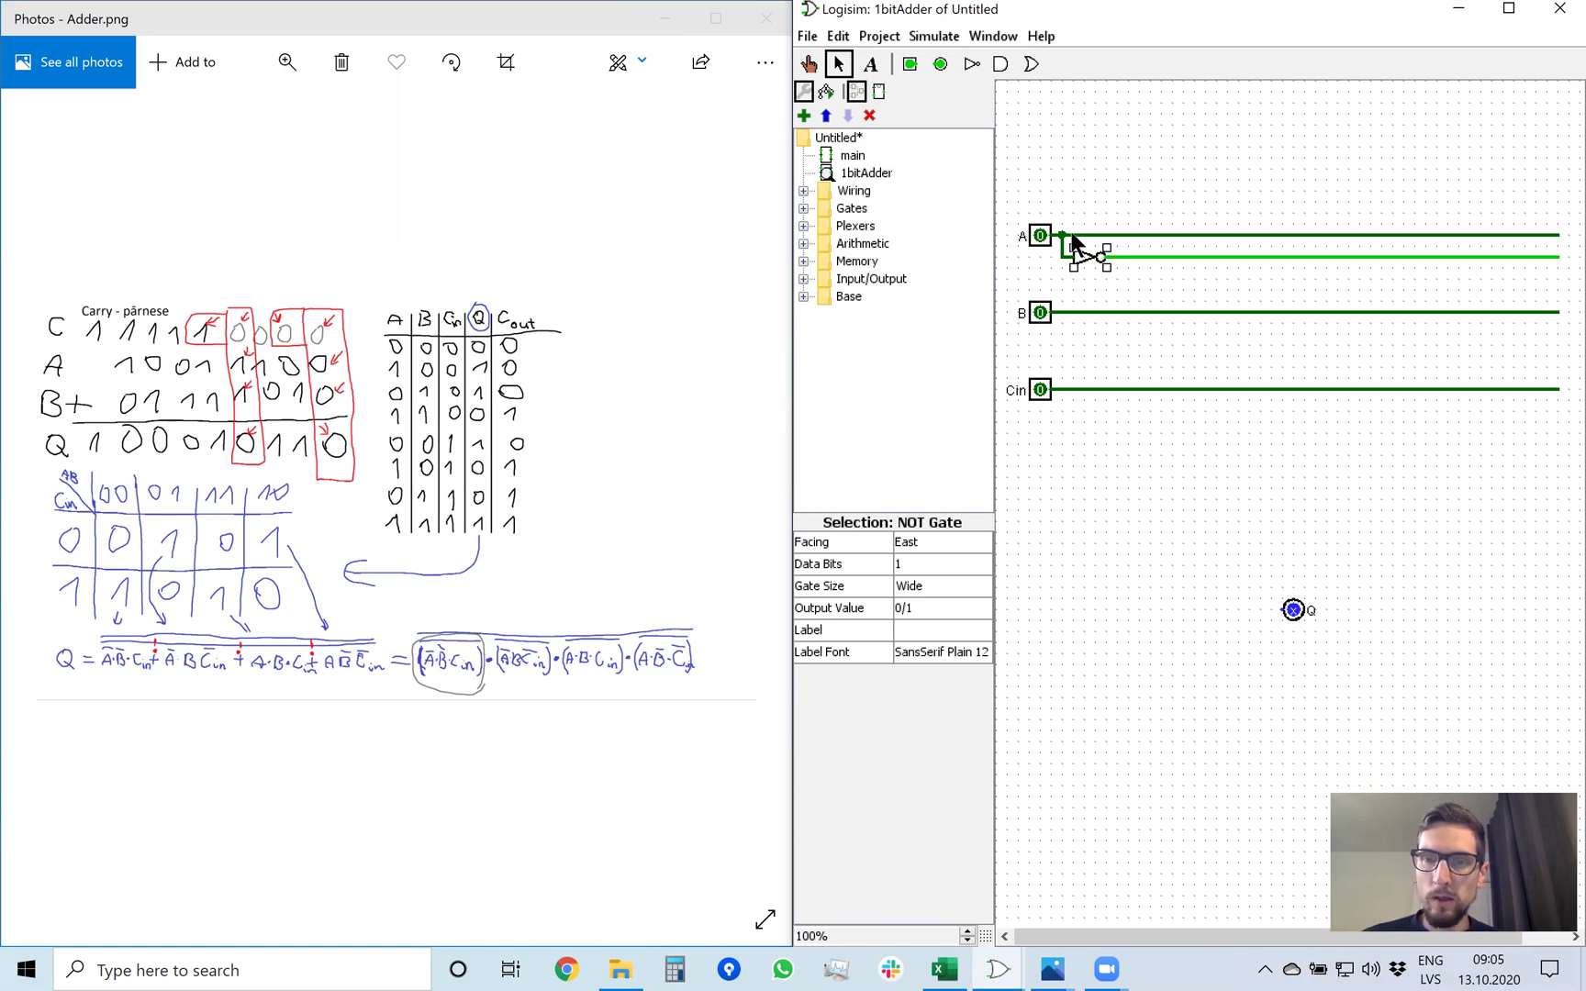
{"action": "left_click", "coordinate": [1147, 546]}
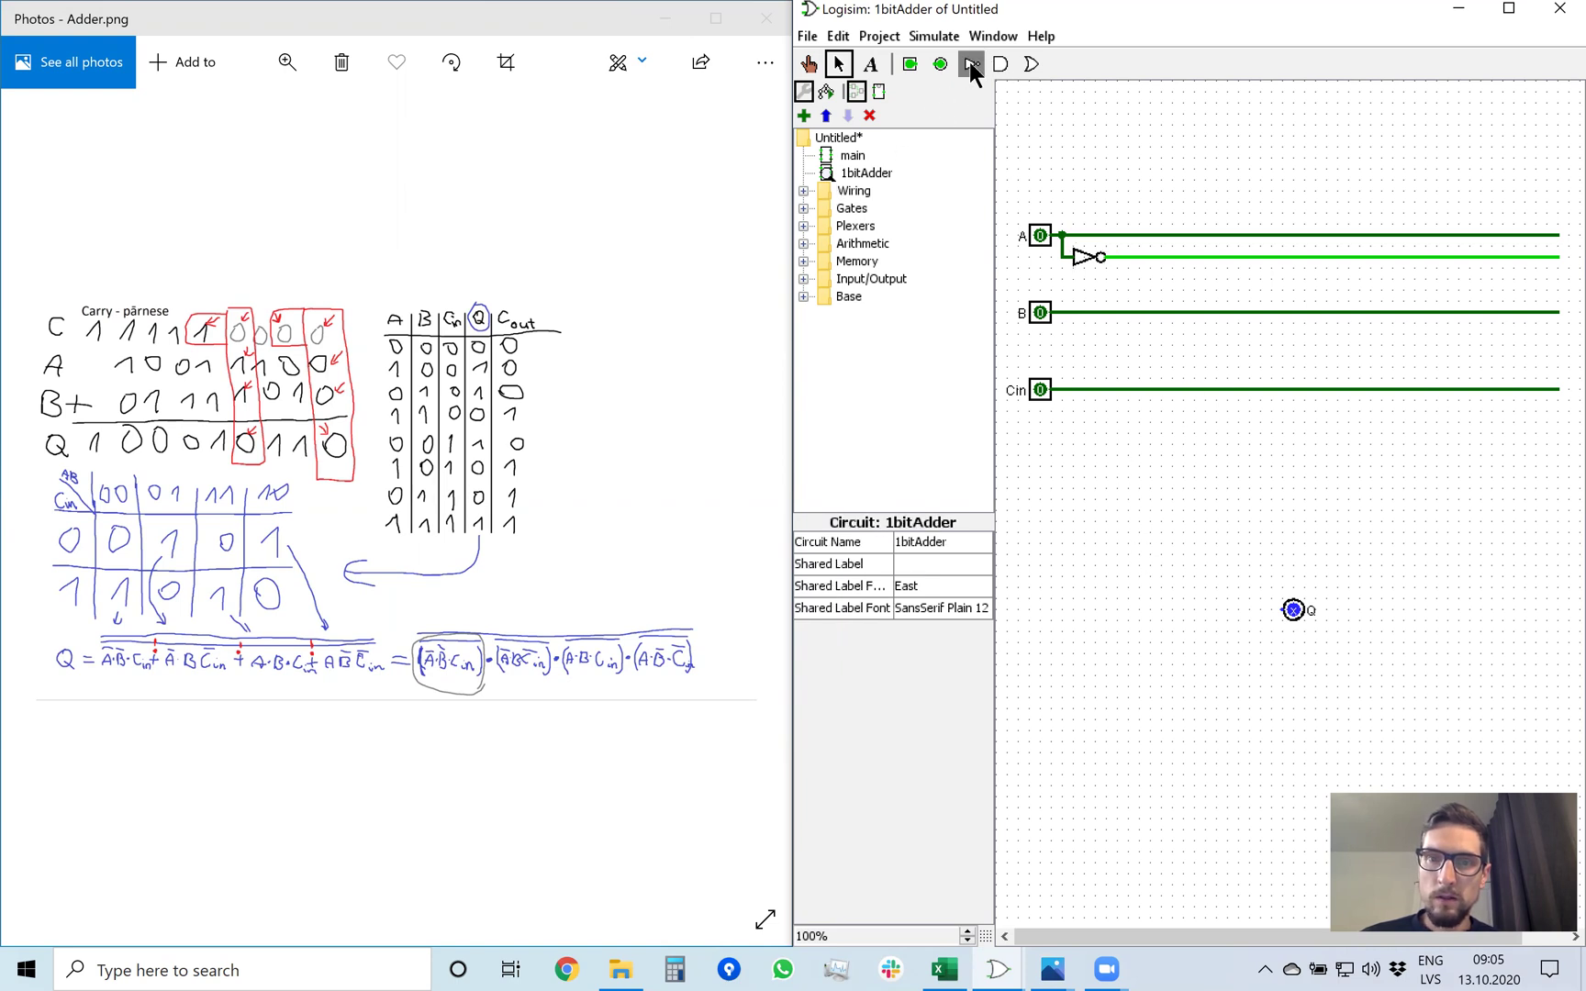
{"action": "left_click", "coordinate": [971, 63]}
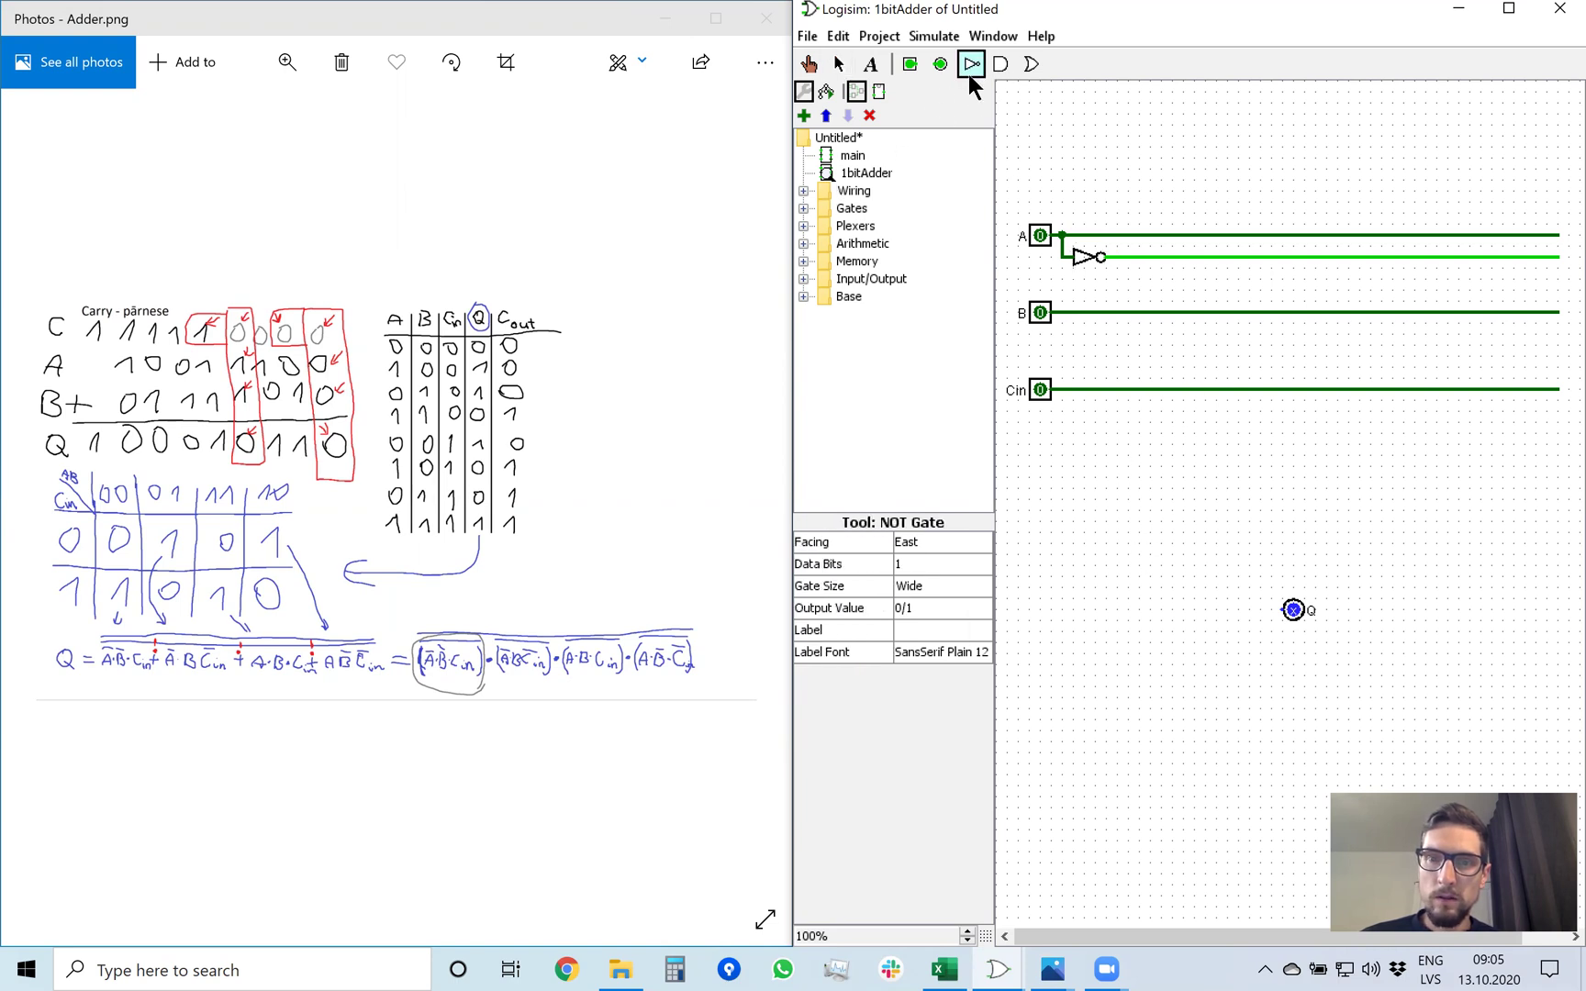
{"action": "left_click", "coordinate": [1104, 332]}
{"action": "mouse_move", "coordinate": [1067, 333]}
{"action": "left_mouse_down"}
{"action": "mouse_move", "coordinate": [1064, 309]}
{"action": "mouse_move", "coordinate": [1354, 358]}
{"action": "mouse_move", "coordinate": [1557, 334]}
{"action": "left_mouse_up"}
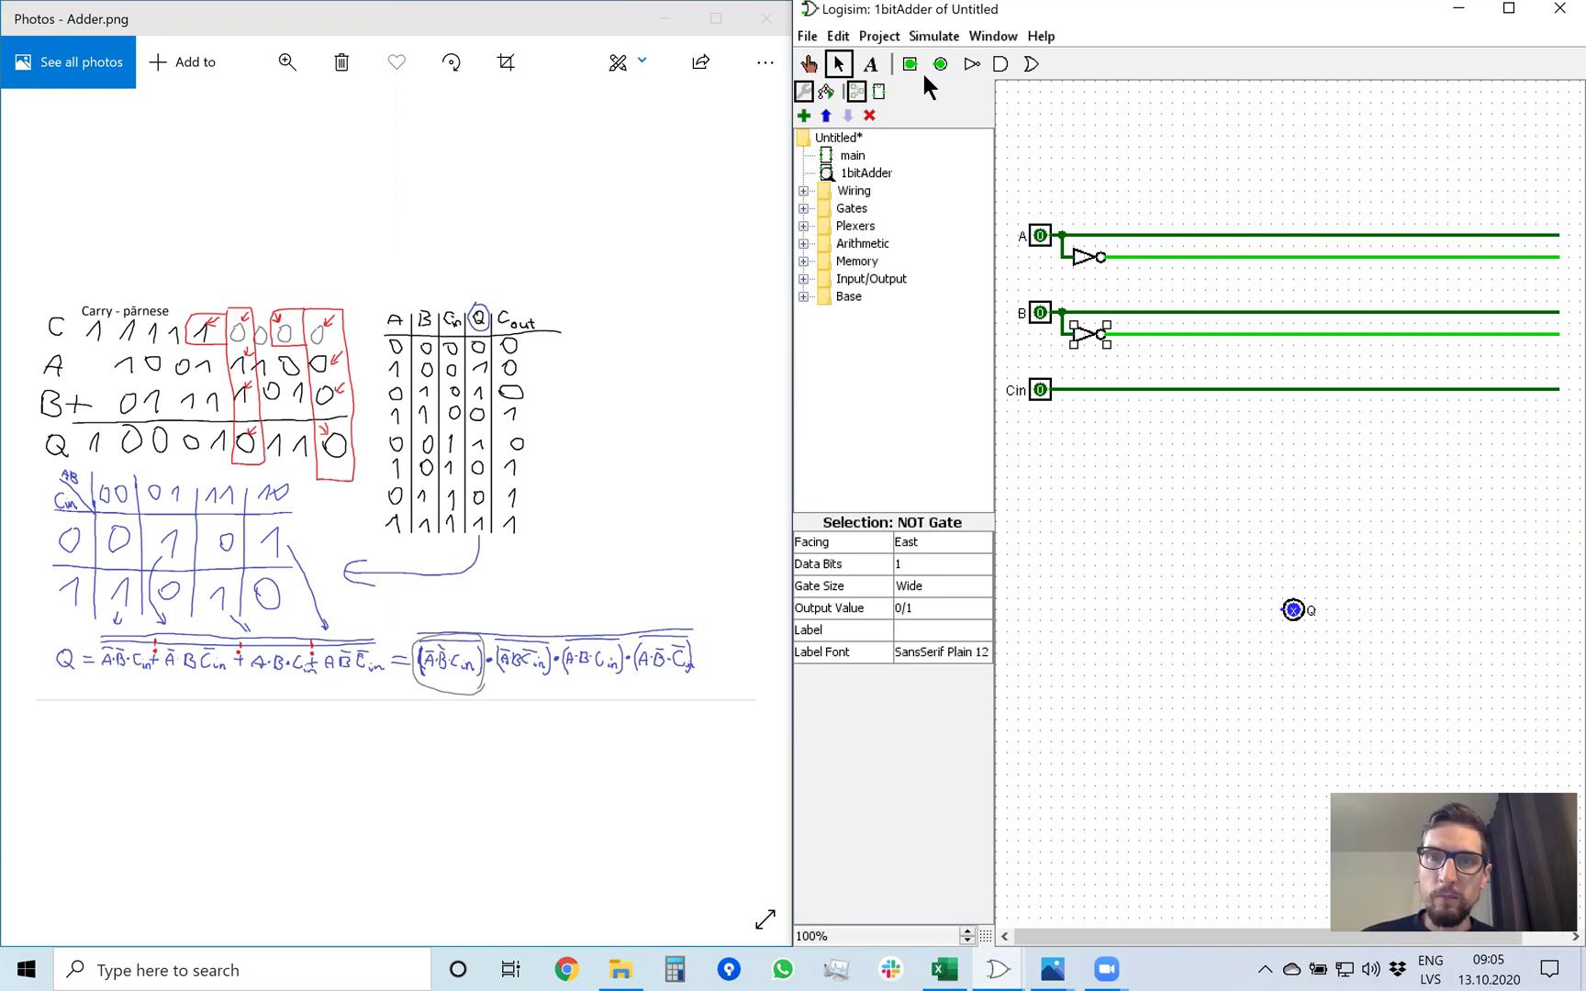
{"action": "left_click", "coordinate": [969, 64]}
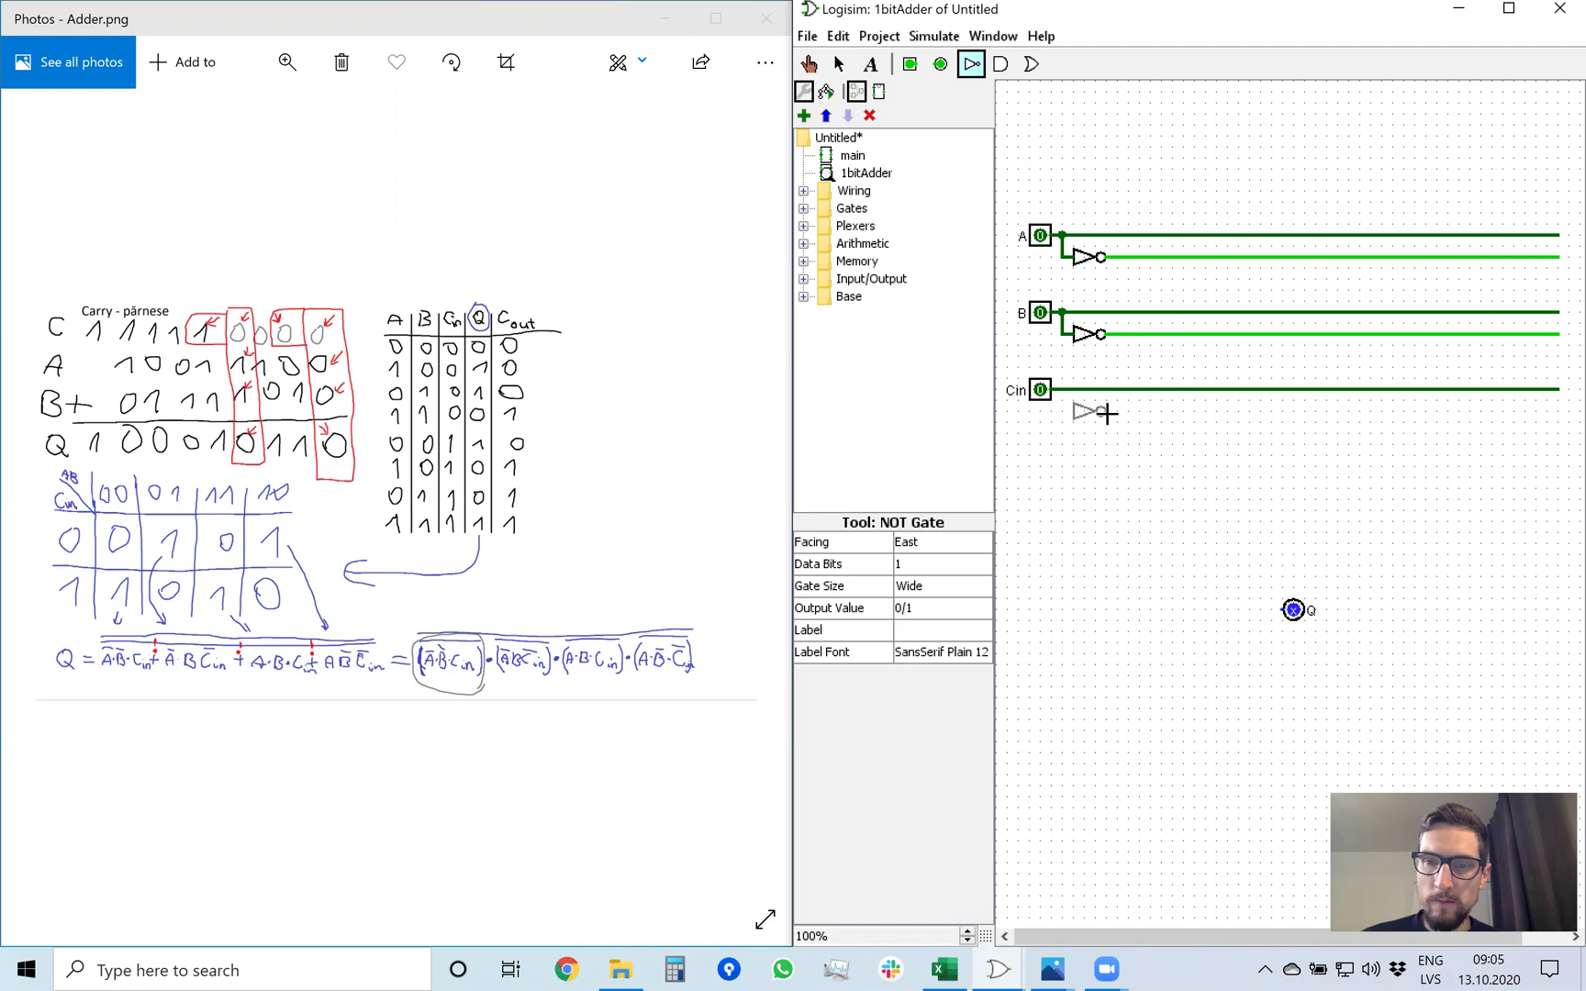
{"action": "left_click", "coordinate": [1092, 415]}
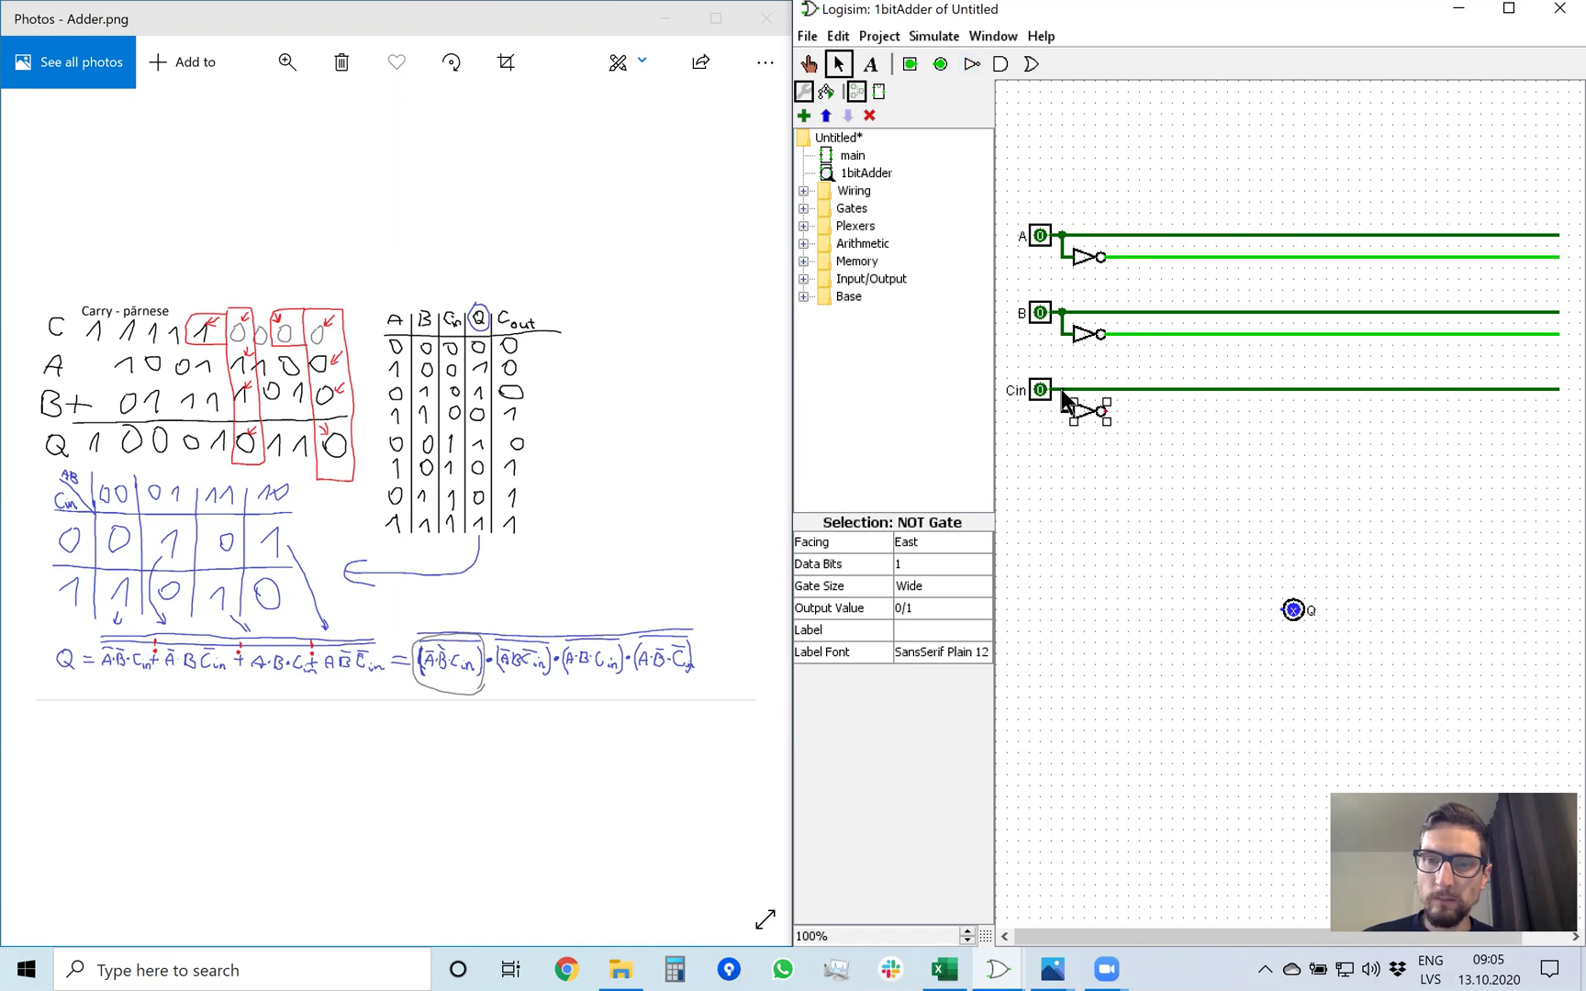
{"action": "left_click_drag", "start_coordinate": [1104, 411], "coordinate": [1558, 411]}
{"action": "left_click", "coordinate": [1409, 477]}
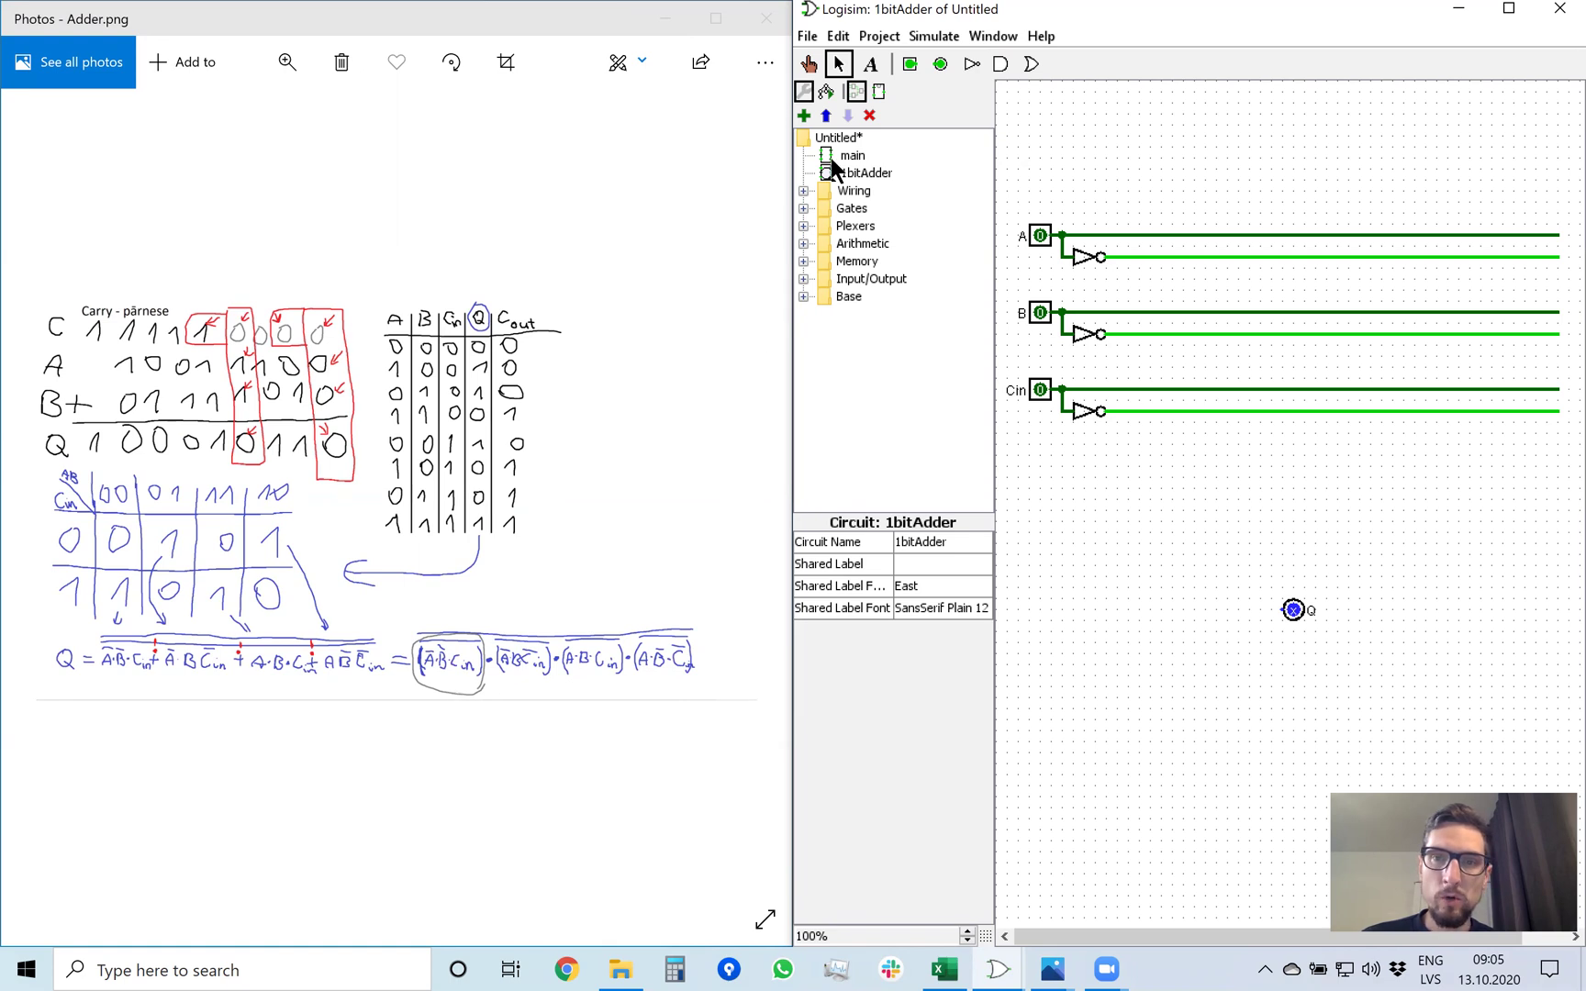
Step: Place a 3-input, narrow, south-facing NAND gate just below the Cin lines
{"action": "left_click", "coordinate": [1001, 65]}
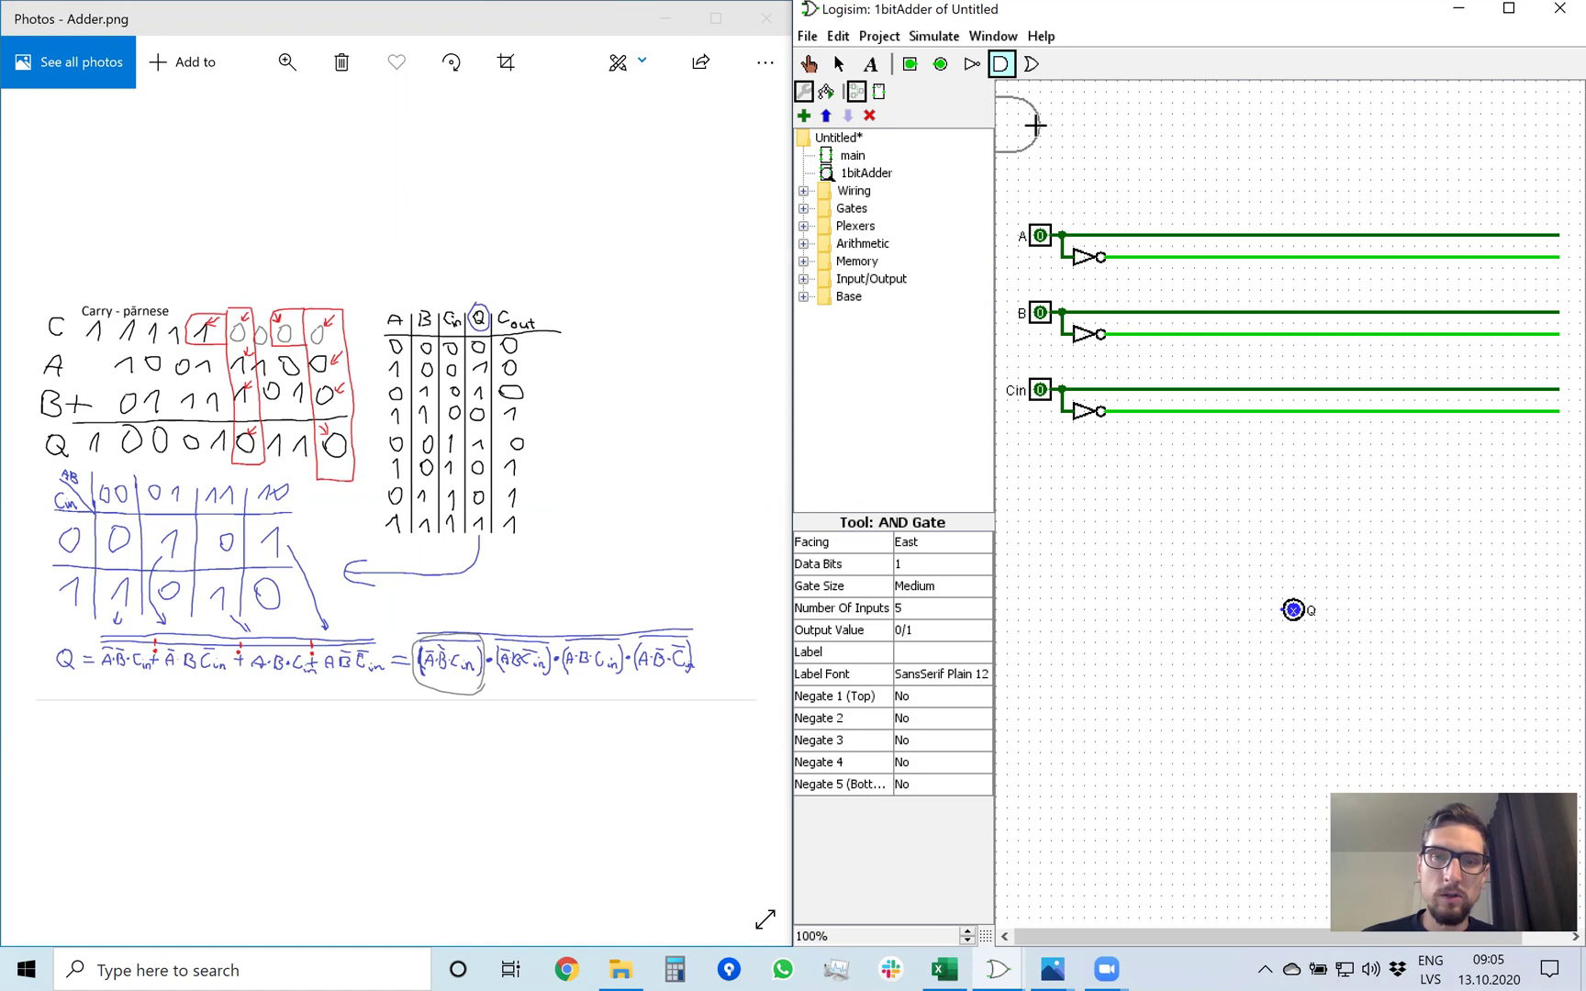
{"action": "left_click", "coordinate": [839, 66]}
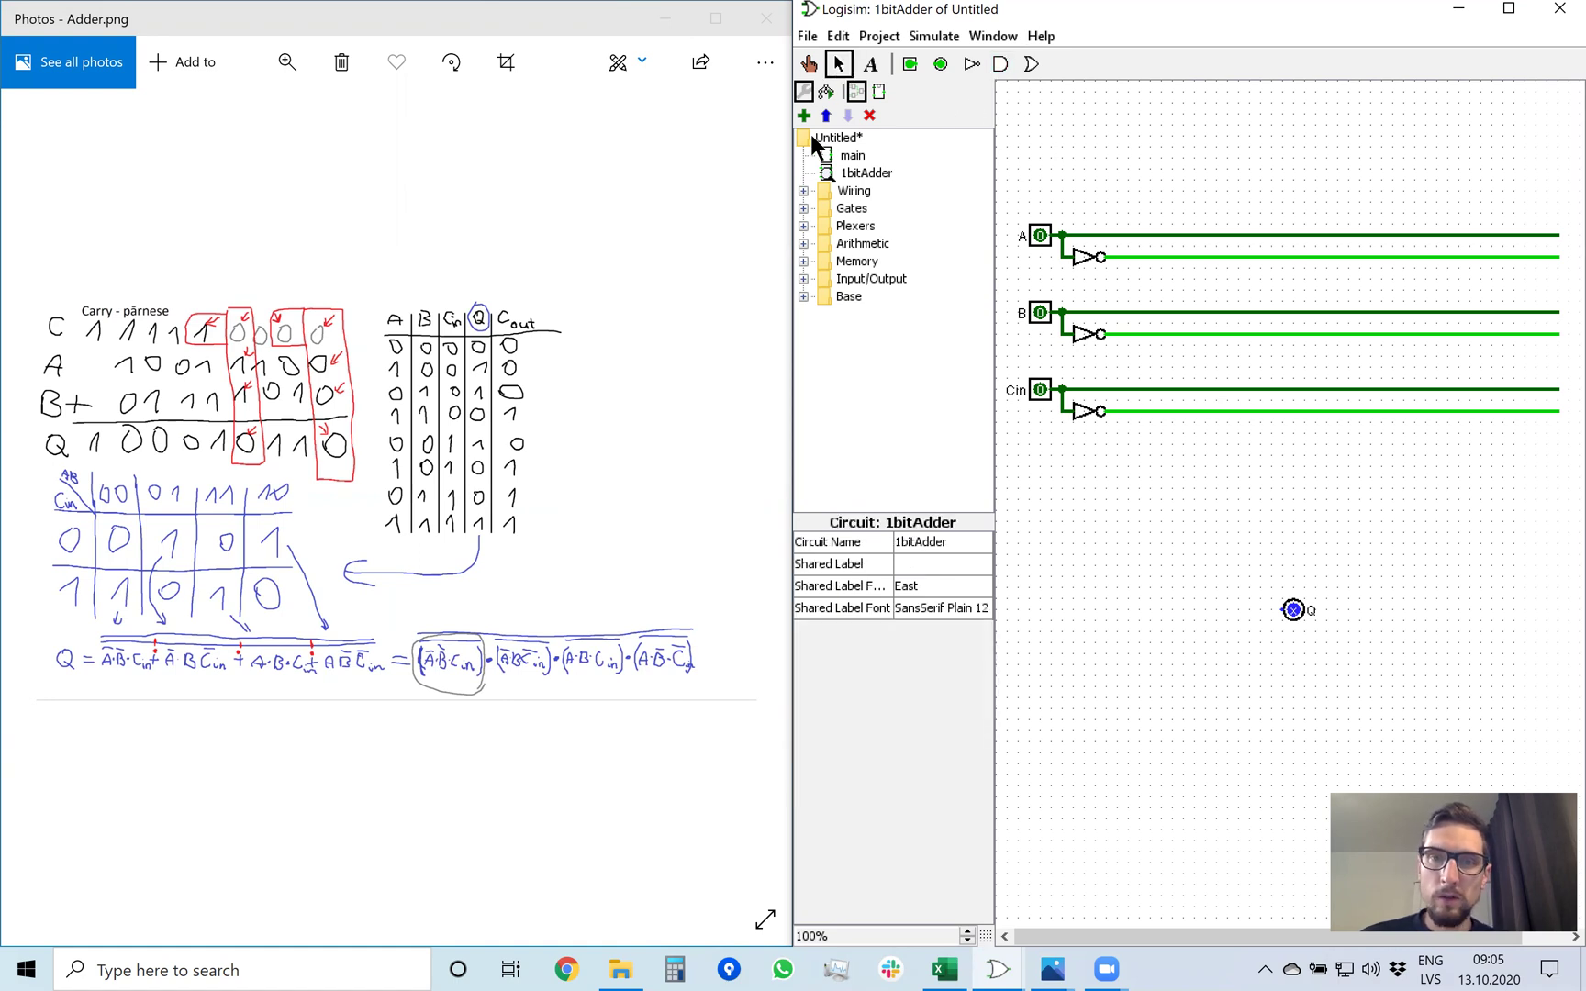
{"action": "left_click", "coordinate": [803, 211]}
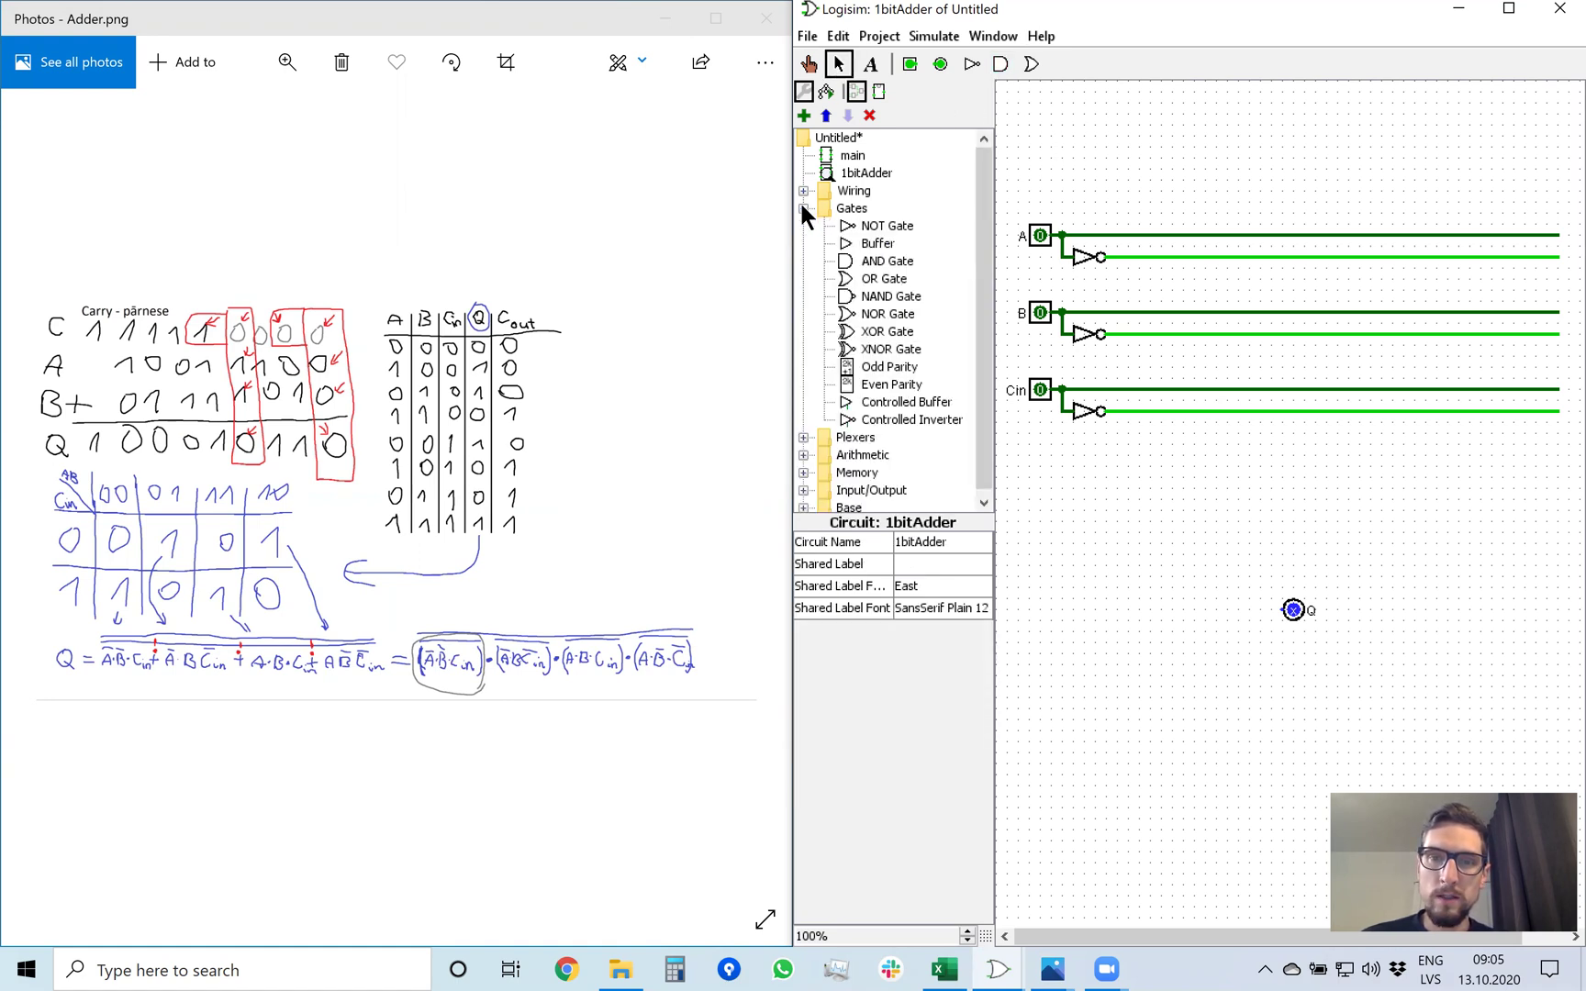
{"action": "left_click", "coordinate": [874, 296]}
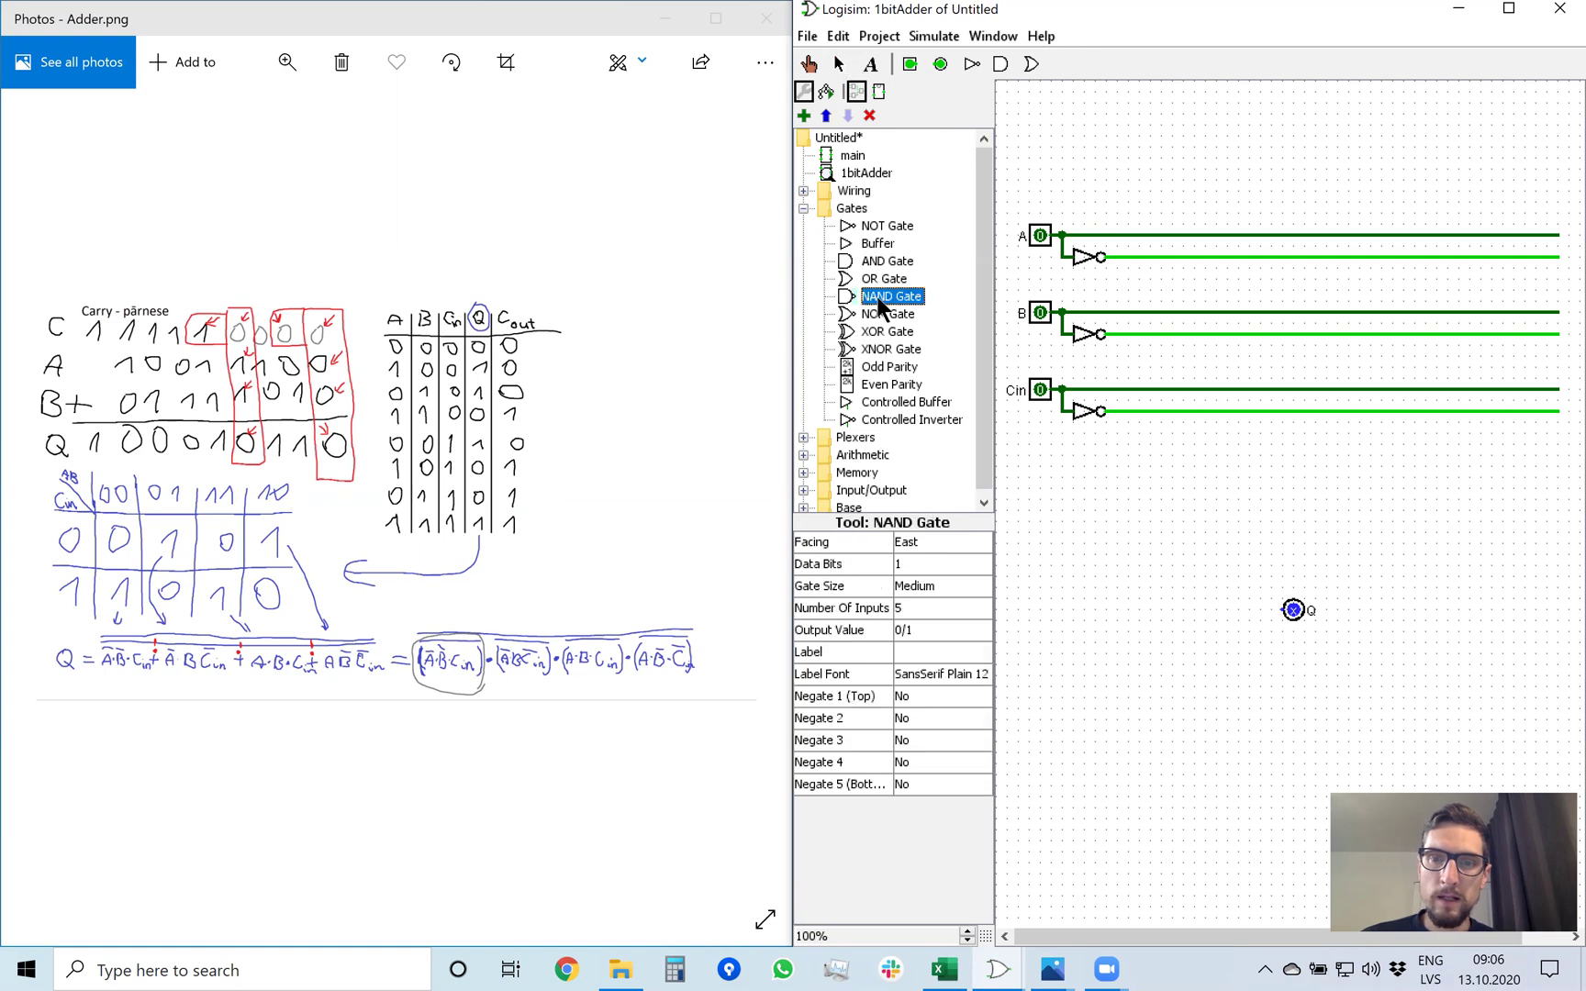
{"action": "left_click", "coordinate": [1216, 514]}
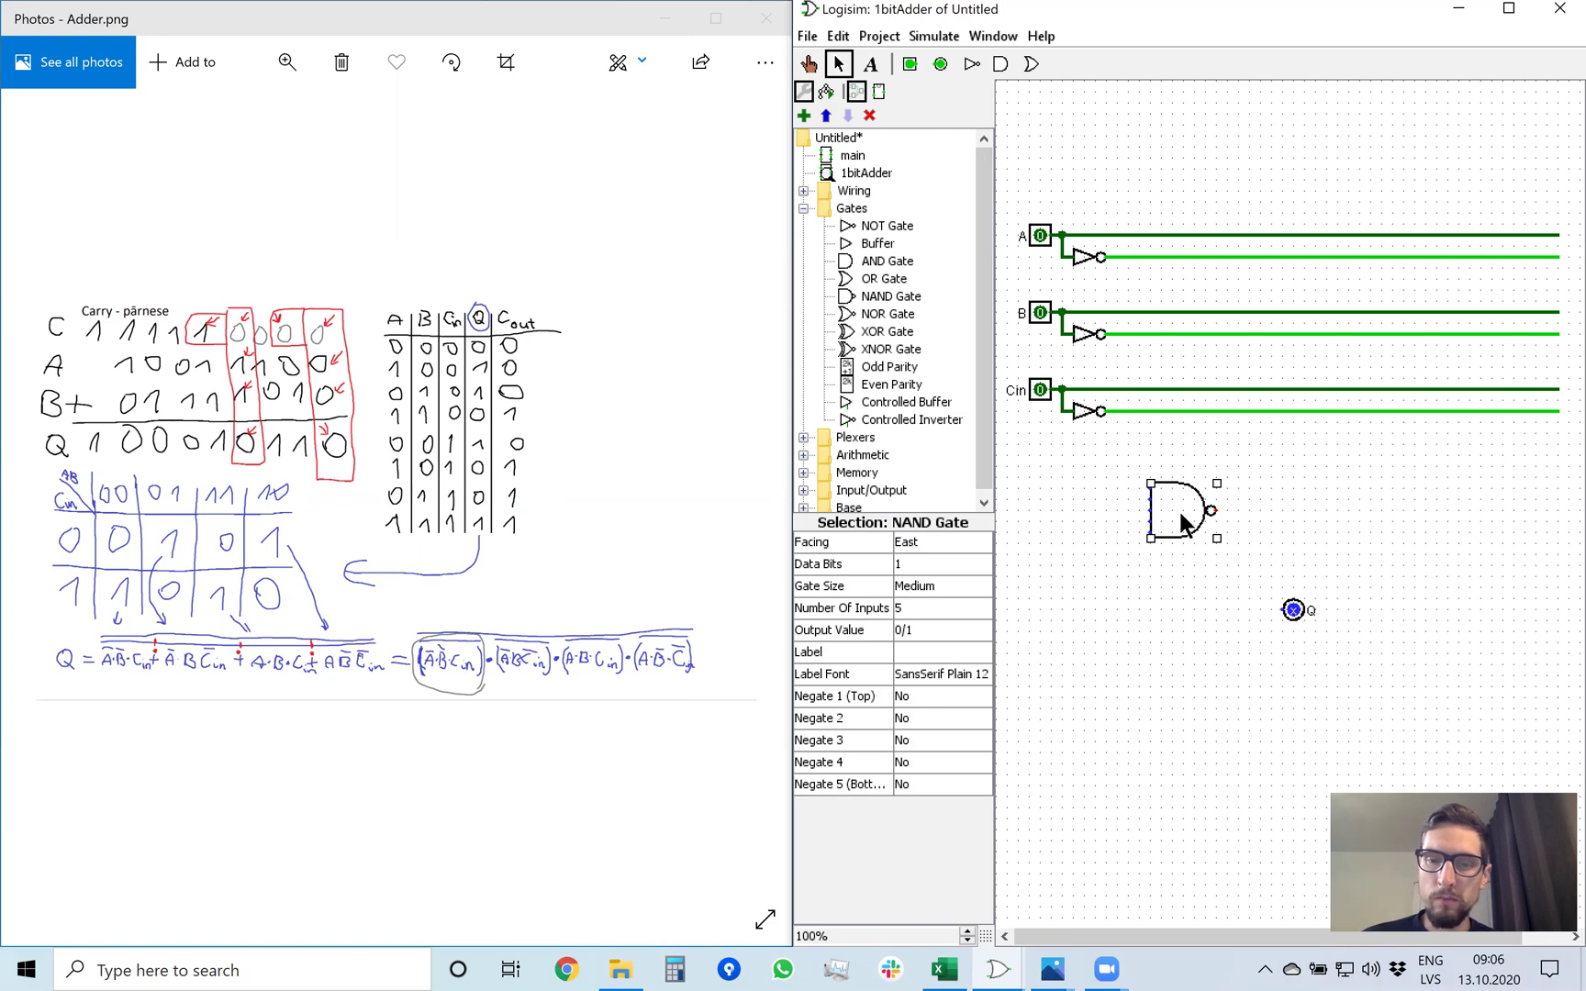
{"action": "left_click", "coordinate": [917, 608]}
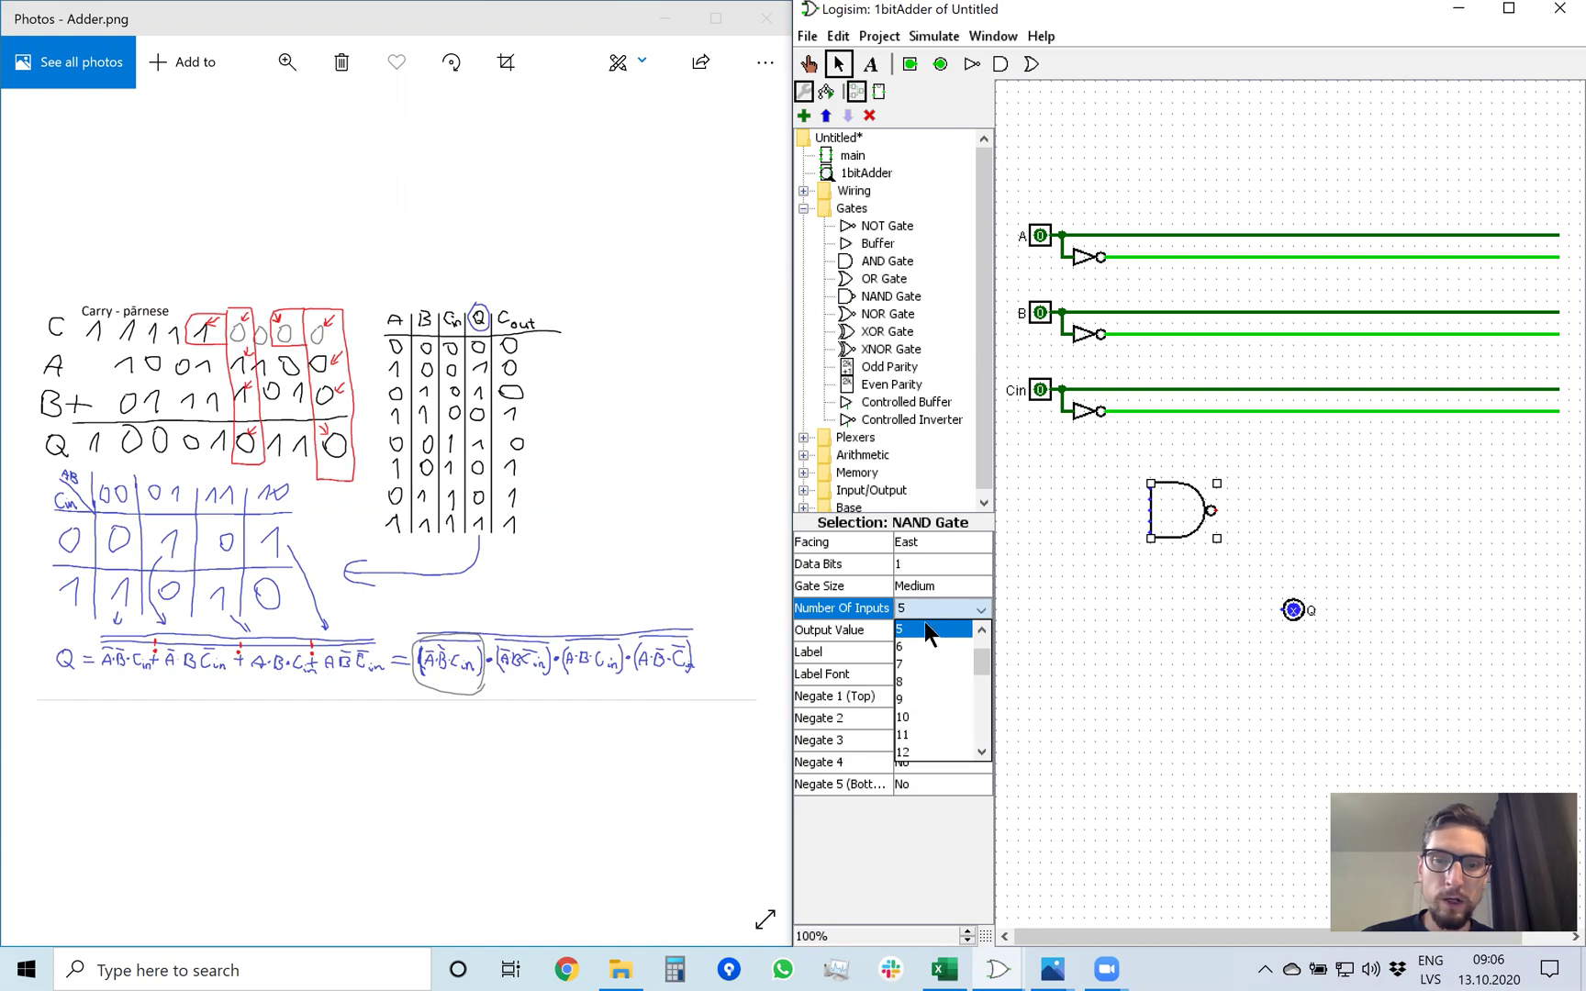
{"action": "scroll", "coordinate": [924, 621], "scroll_direction": "up", "scroll_amount": 1}
{"action": "left_click", "coordinate": [915, 643]}
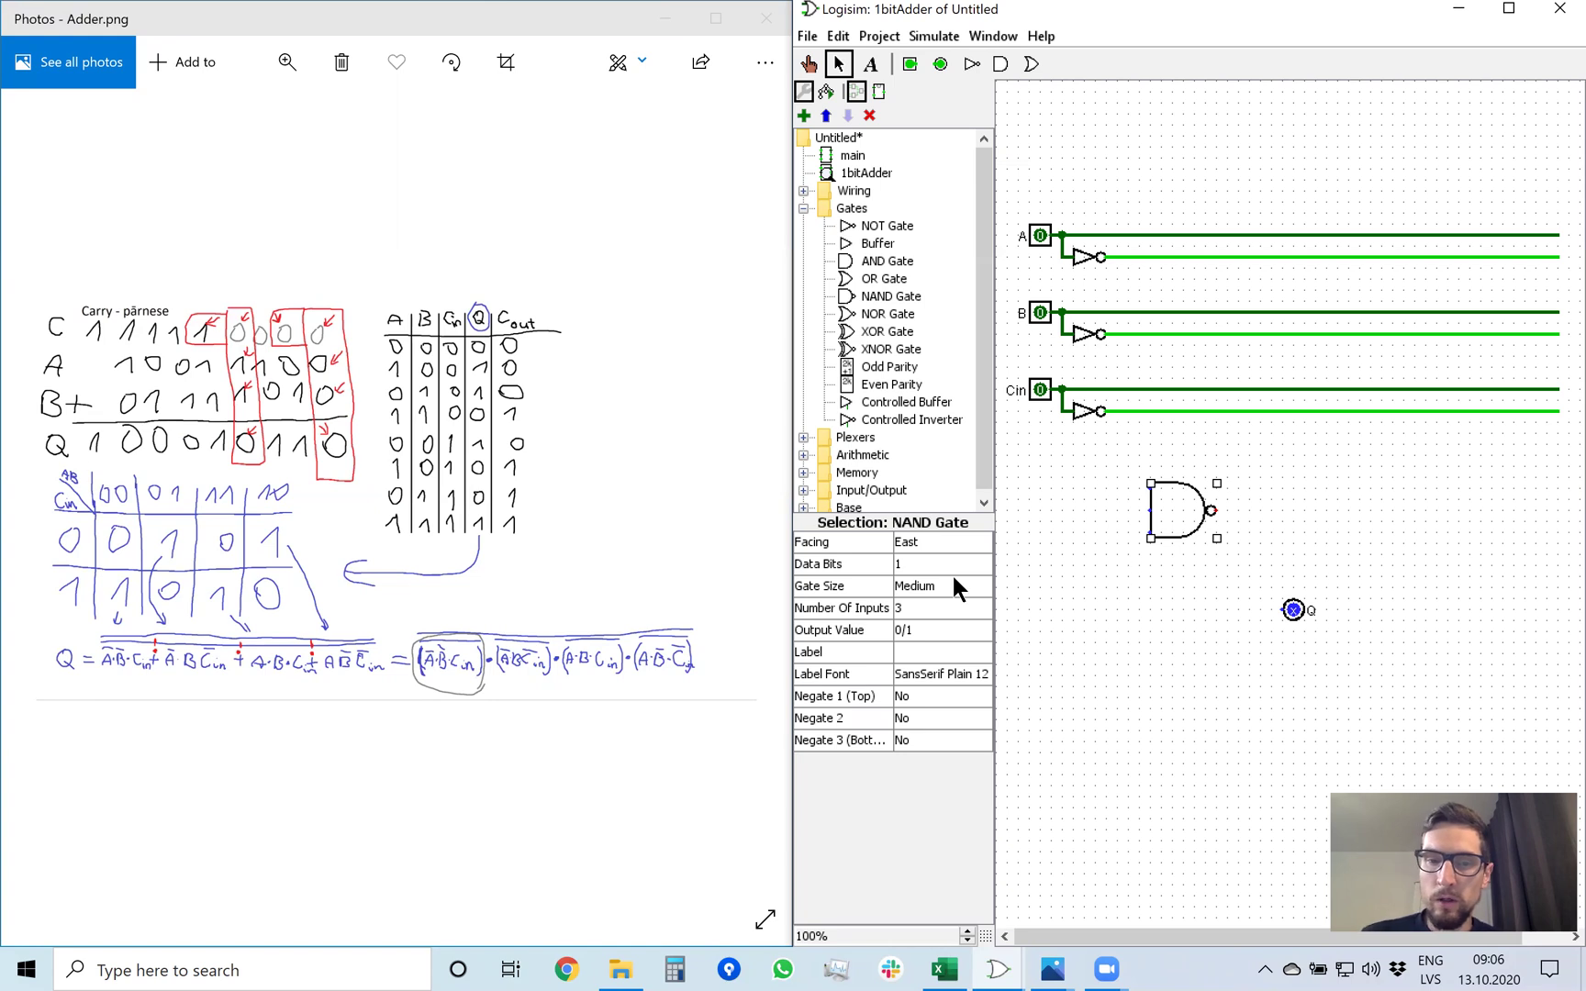
{"action": "left_click", "coordinate": [910, 589]}
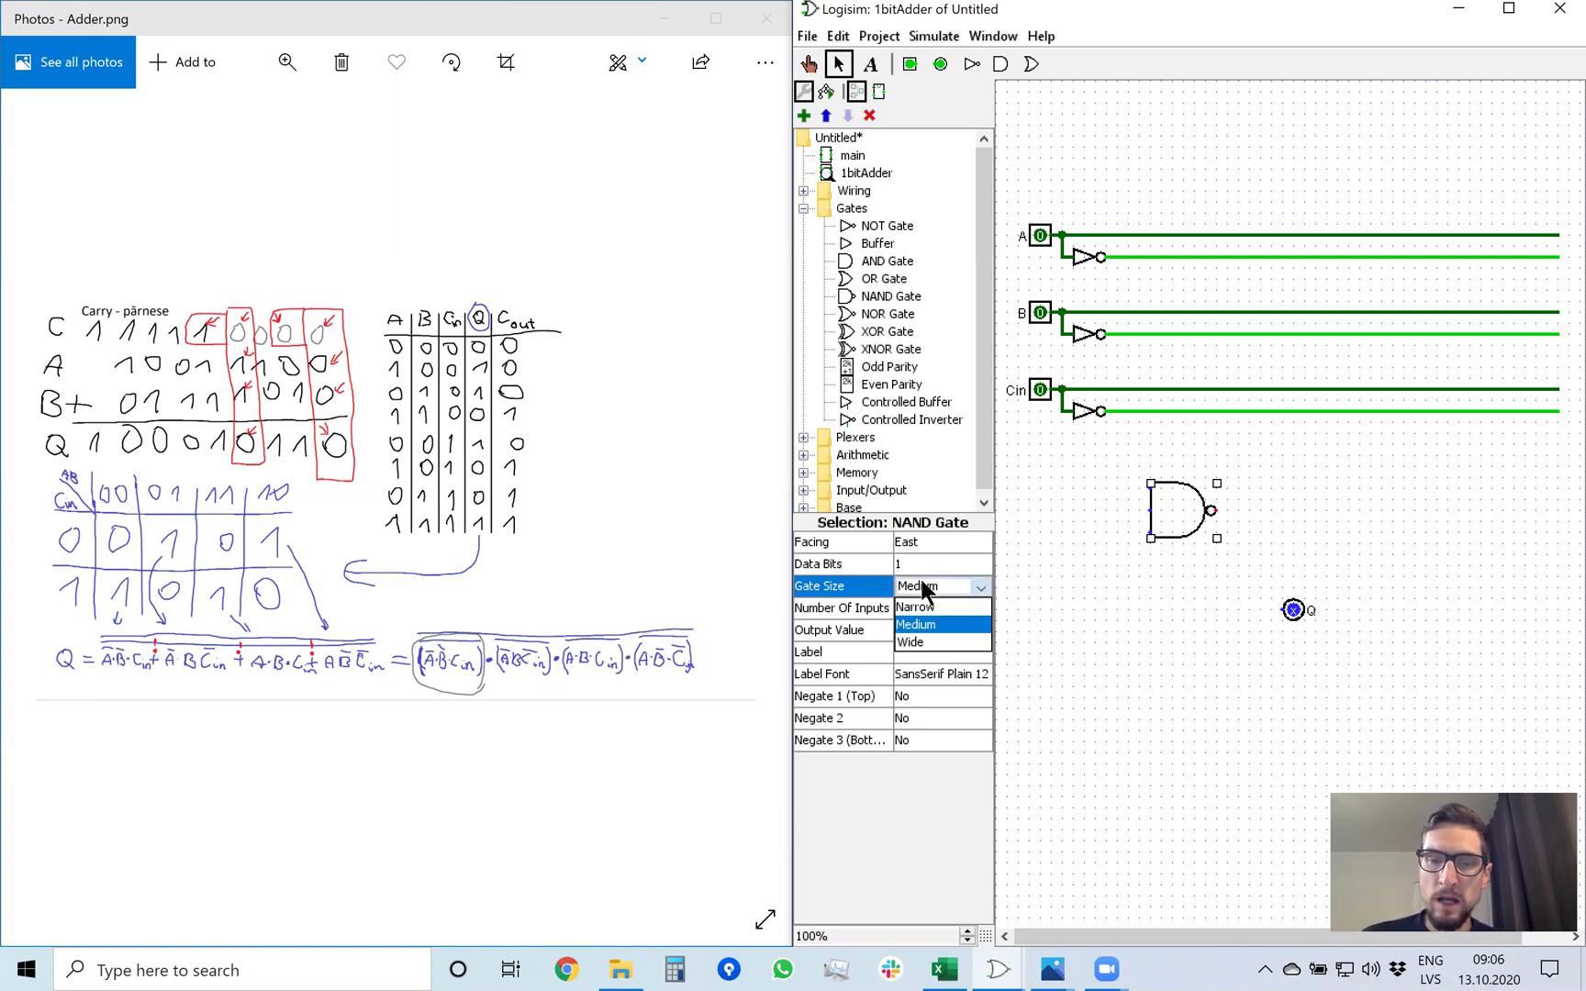
{"action": "left_click", "coordinate": [918, 608]}
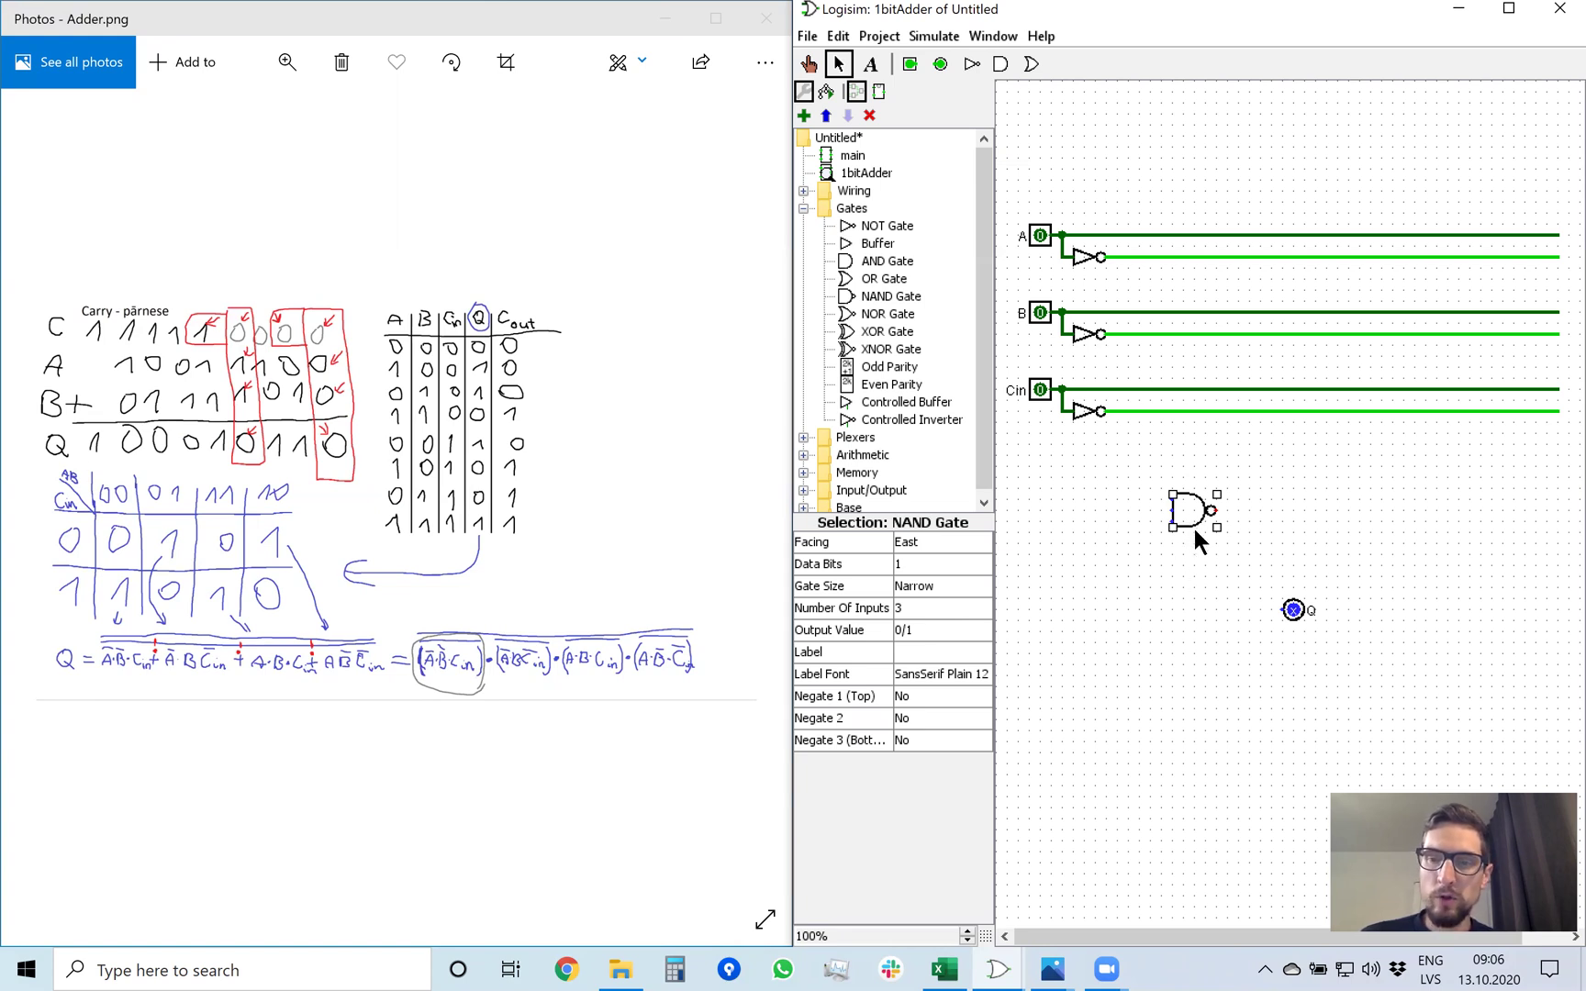
{"action": "left_click", "coordinate": [942, 544]}
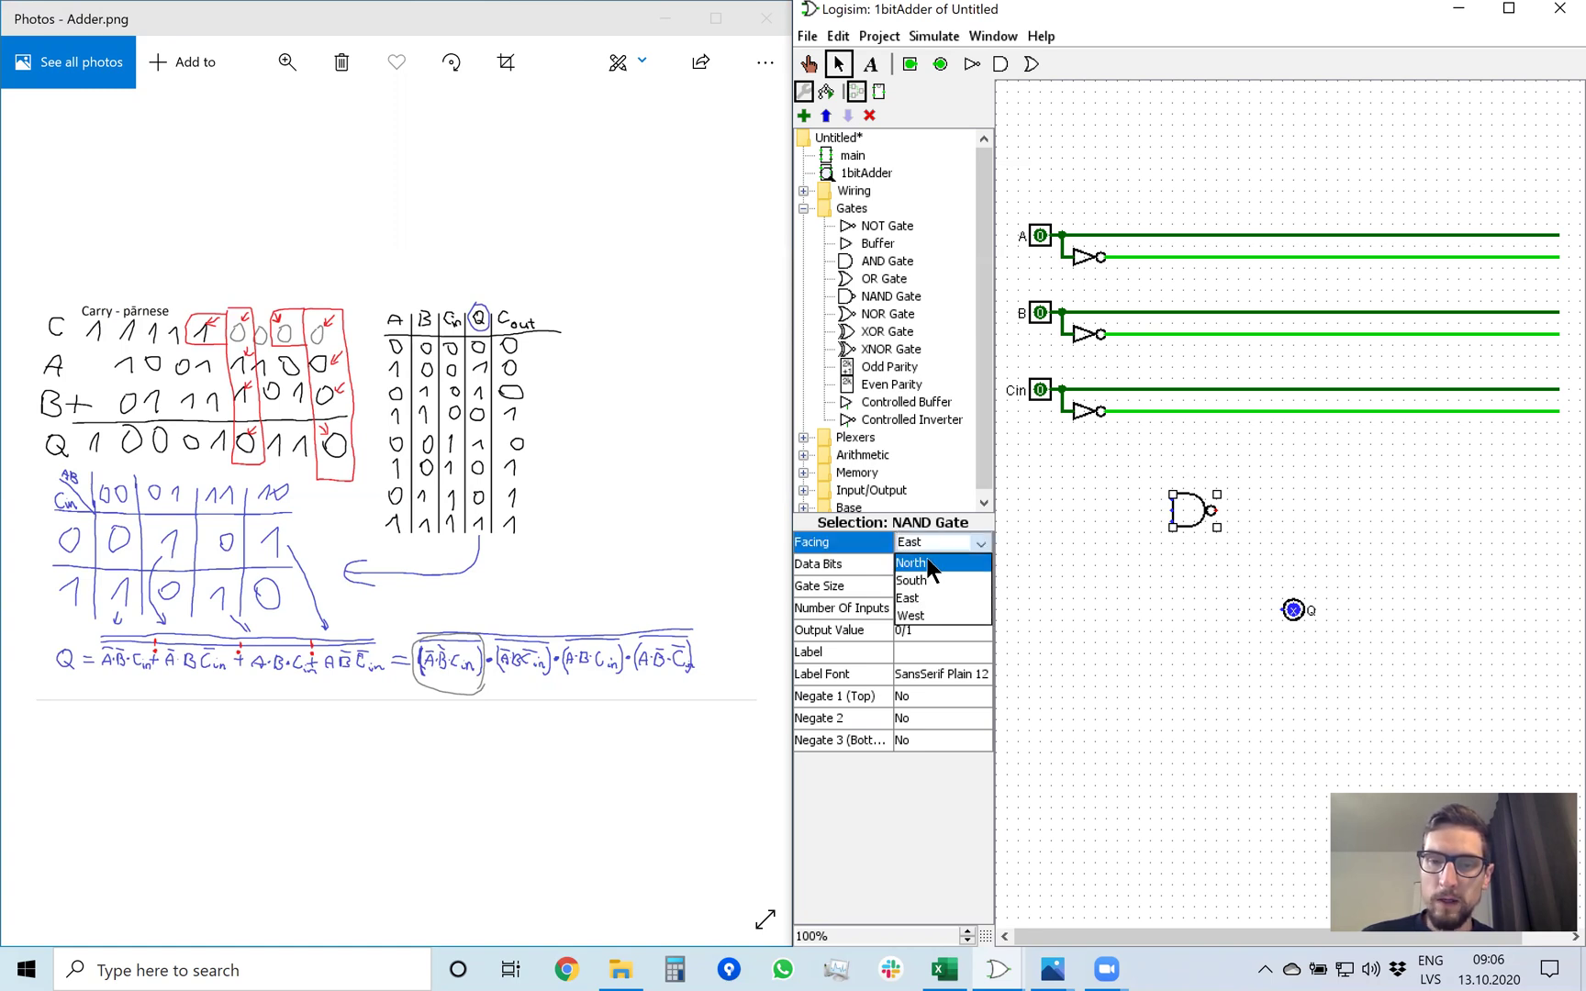
{"action": "left_click", "coordinate": [925, 578]}
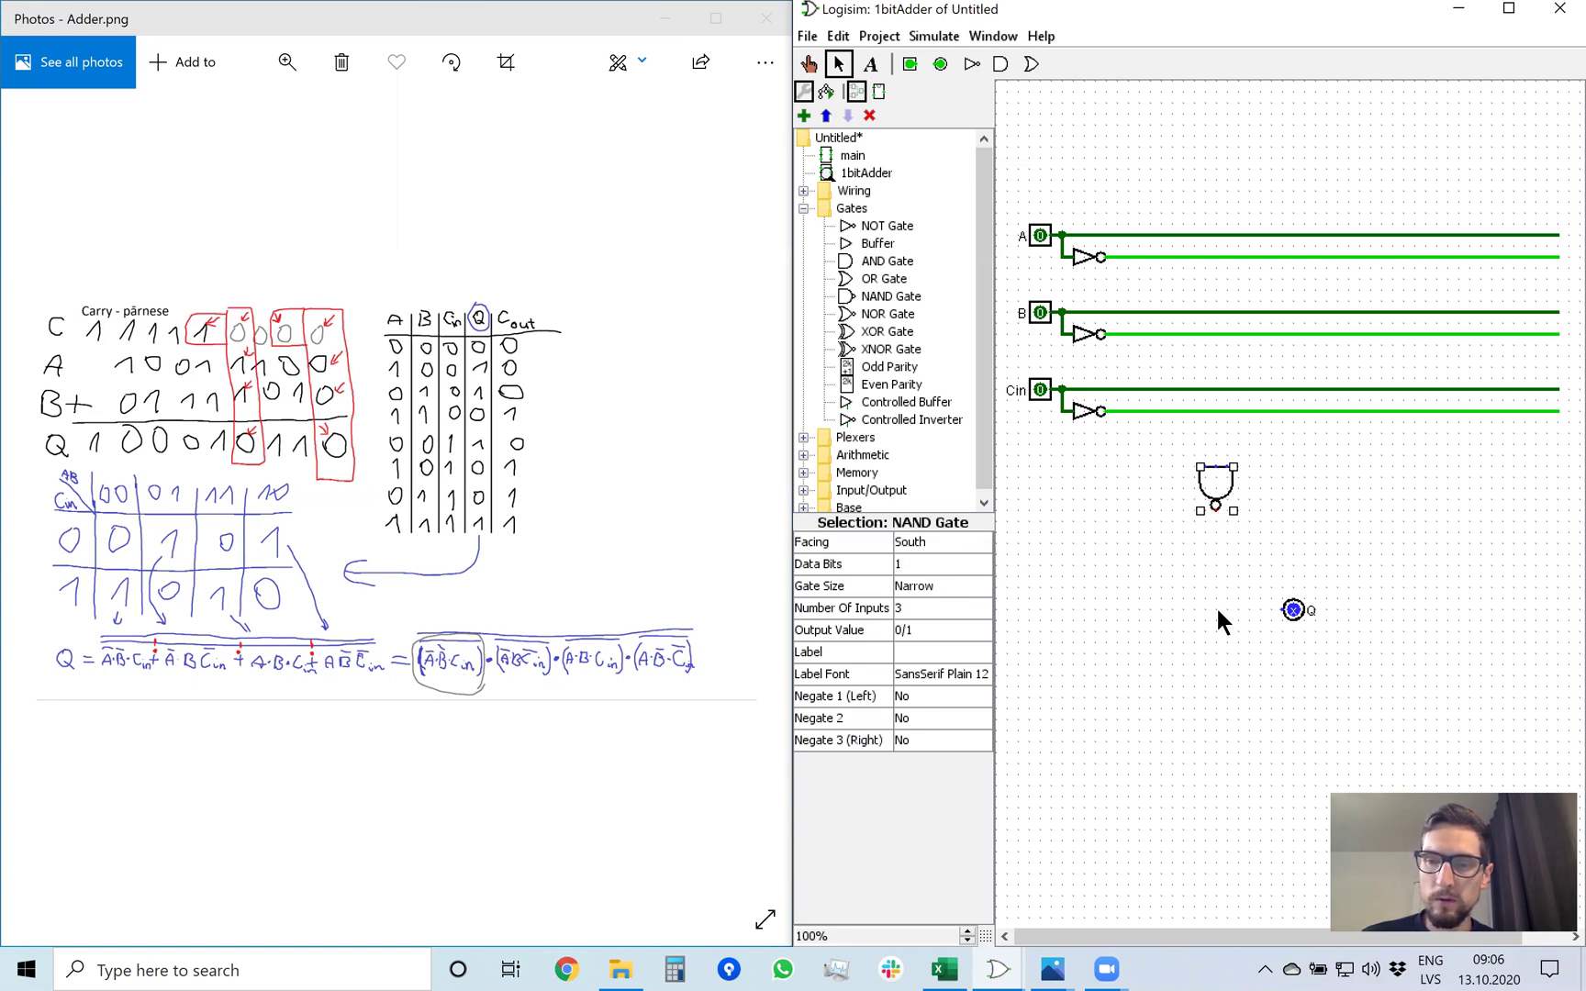
{"action": "left_click_drag", "start_coordinate": [1214, 475], "coordinate": [1137, 460]}
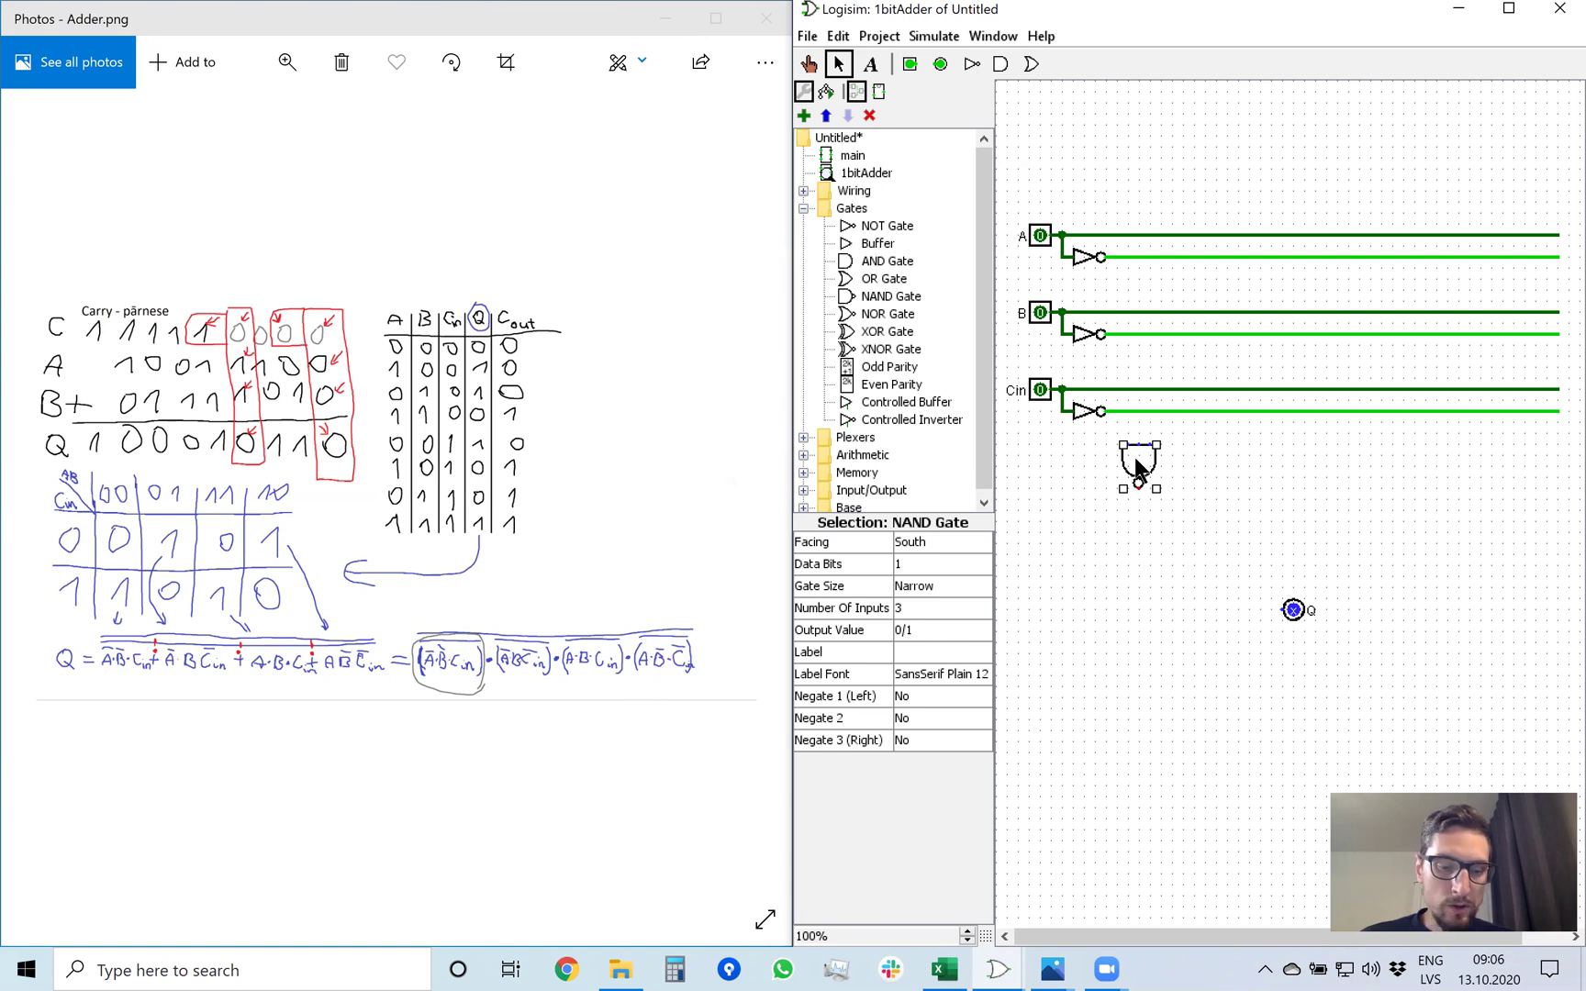
Step: Duplicate the NAND gate into a row of four south-facing 3-input gates
{"action": "left_click", "coordinate": [1206, 495]}
{"action": "left_click_drag", "start_coordinate": [1152, 464], "coordinate": [1111, 439]}
{"action": "left_click_drag", "start_coordinate": [1216, 474], "coordinate": [1315, 465]}
{"action": "left_click", "coordinate": [1281, 578]}
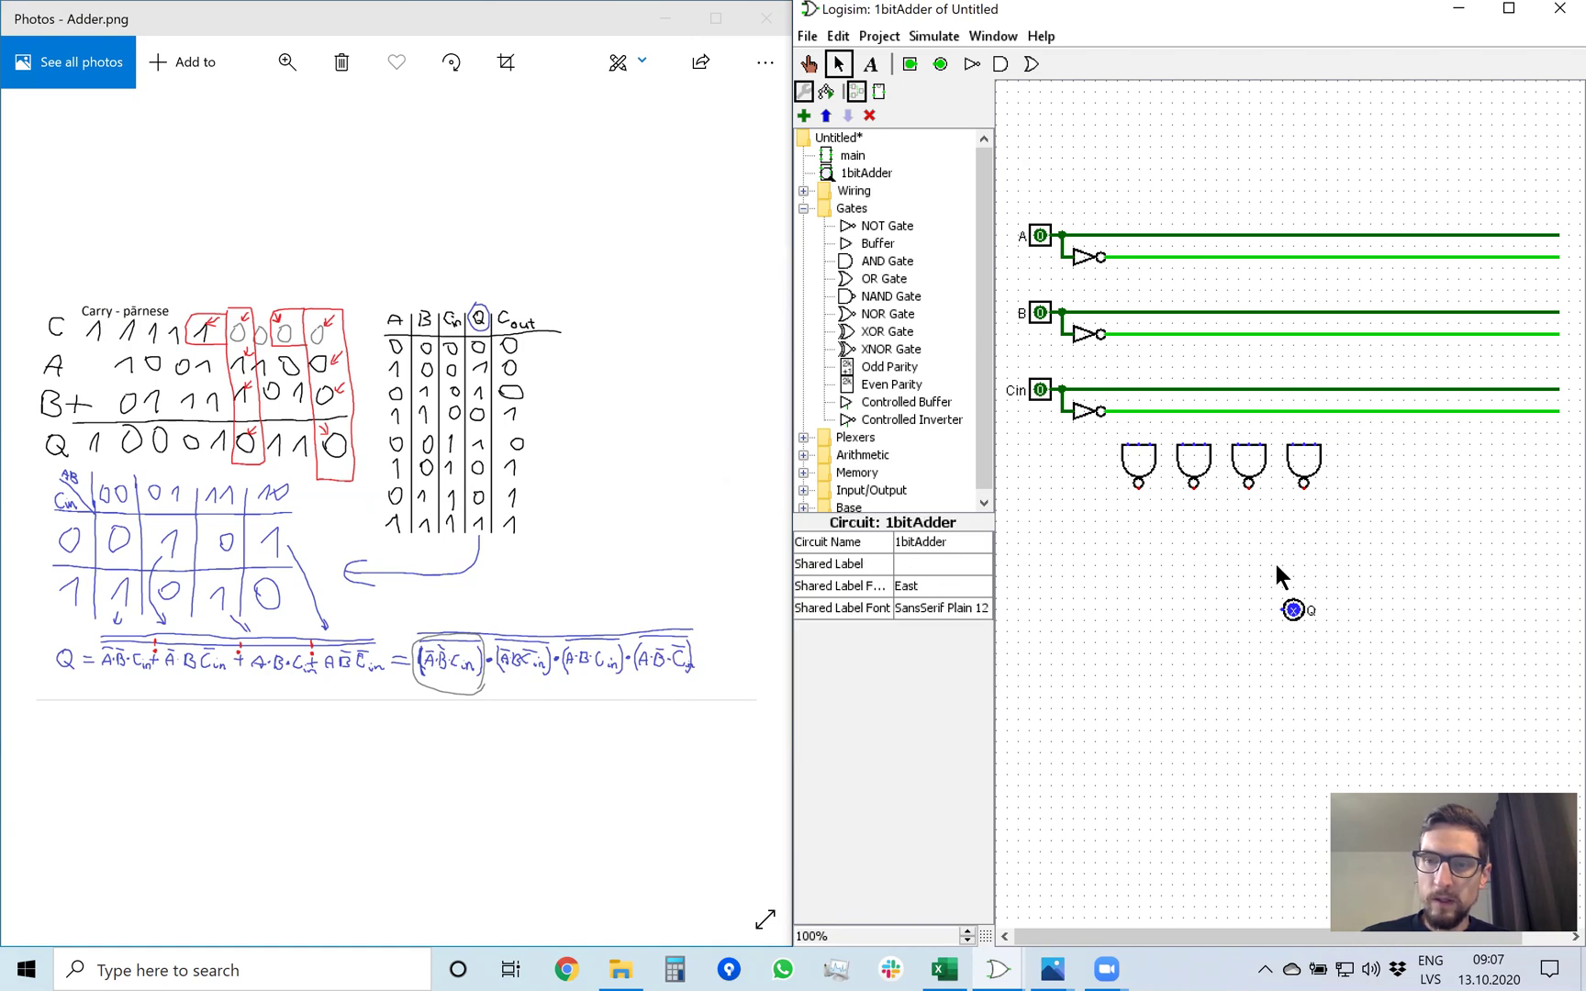
Step: Move output pin Q left beneath the gates and set it to face north
{"action": "left_click_drag", "start_coordinate": [1292, 607], "coordinate": [1225, 598]}
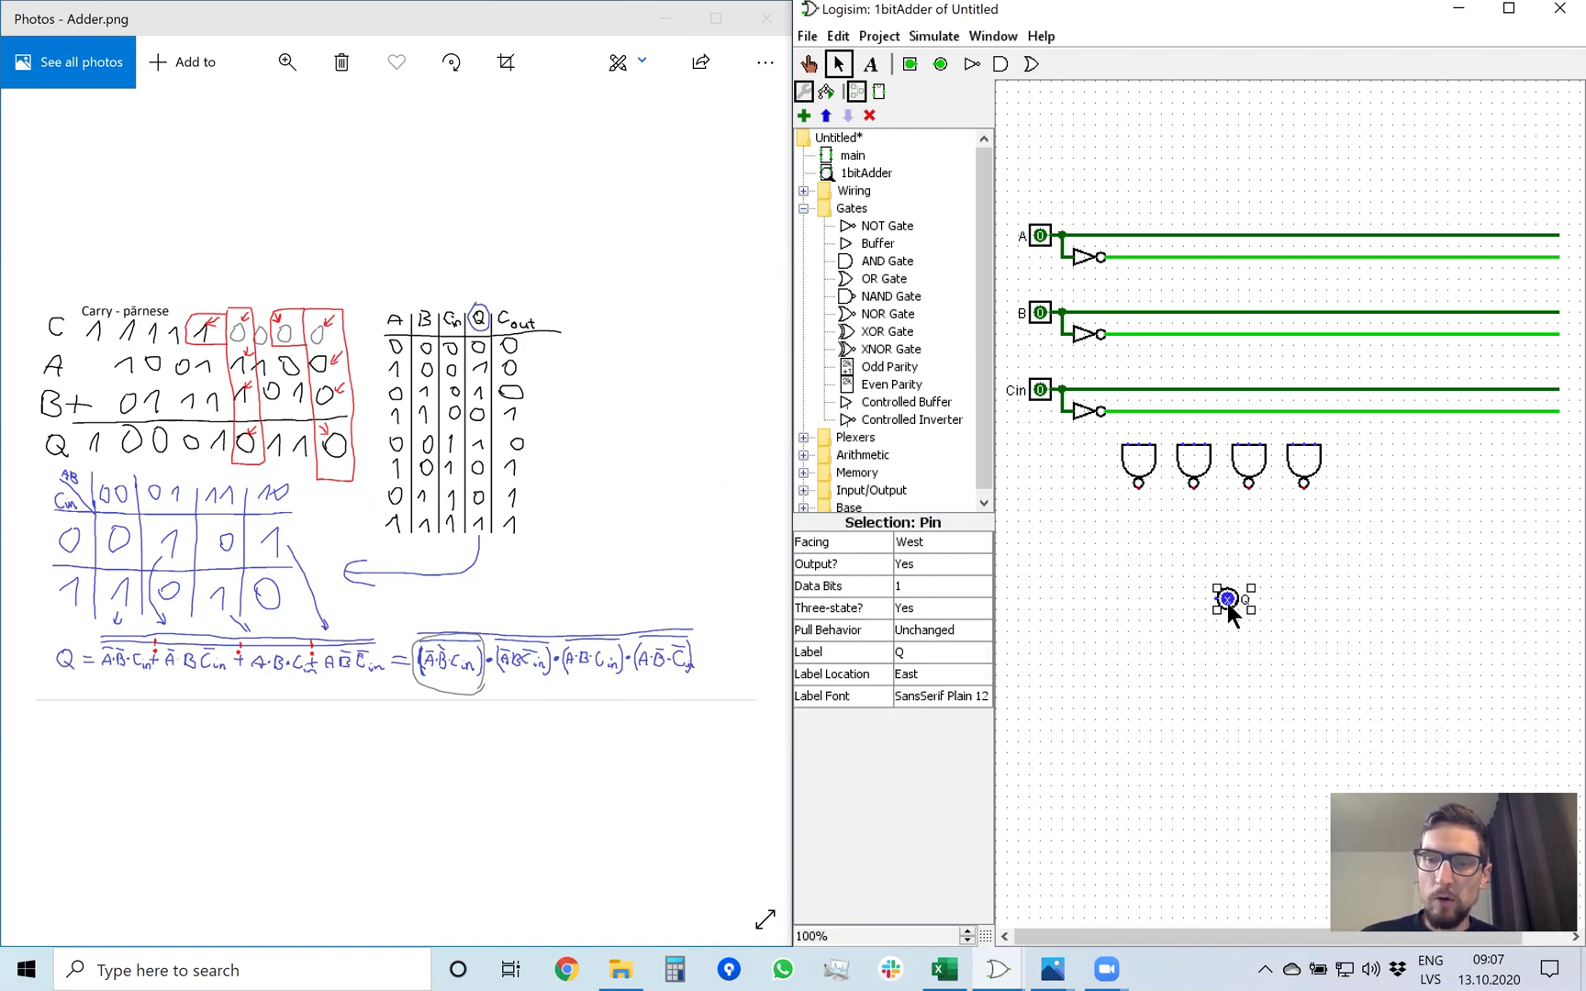
{"action": "left_click", "coordinate": [939, 541]}
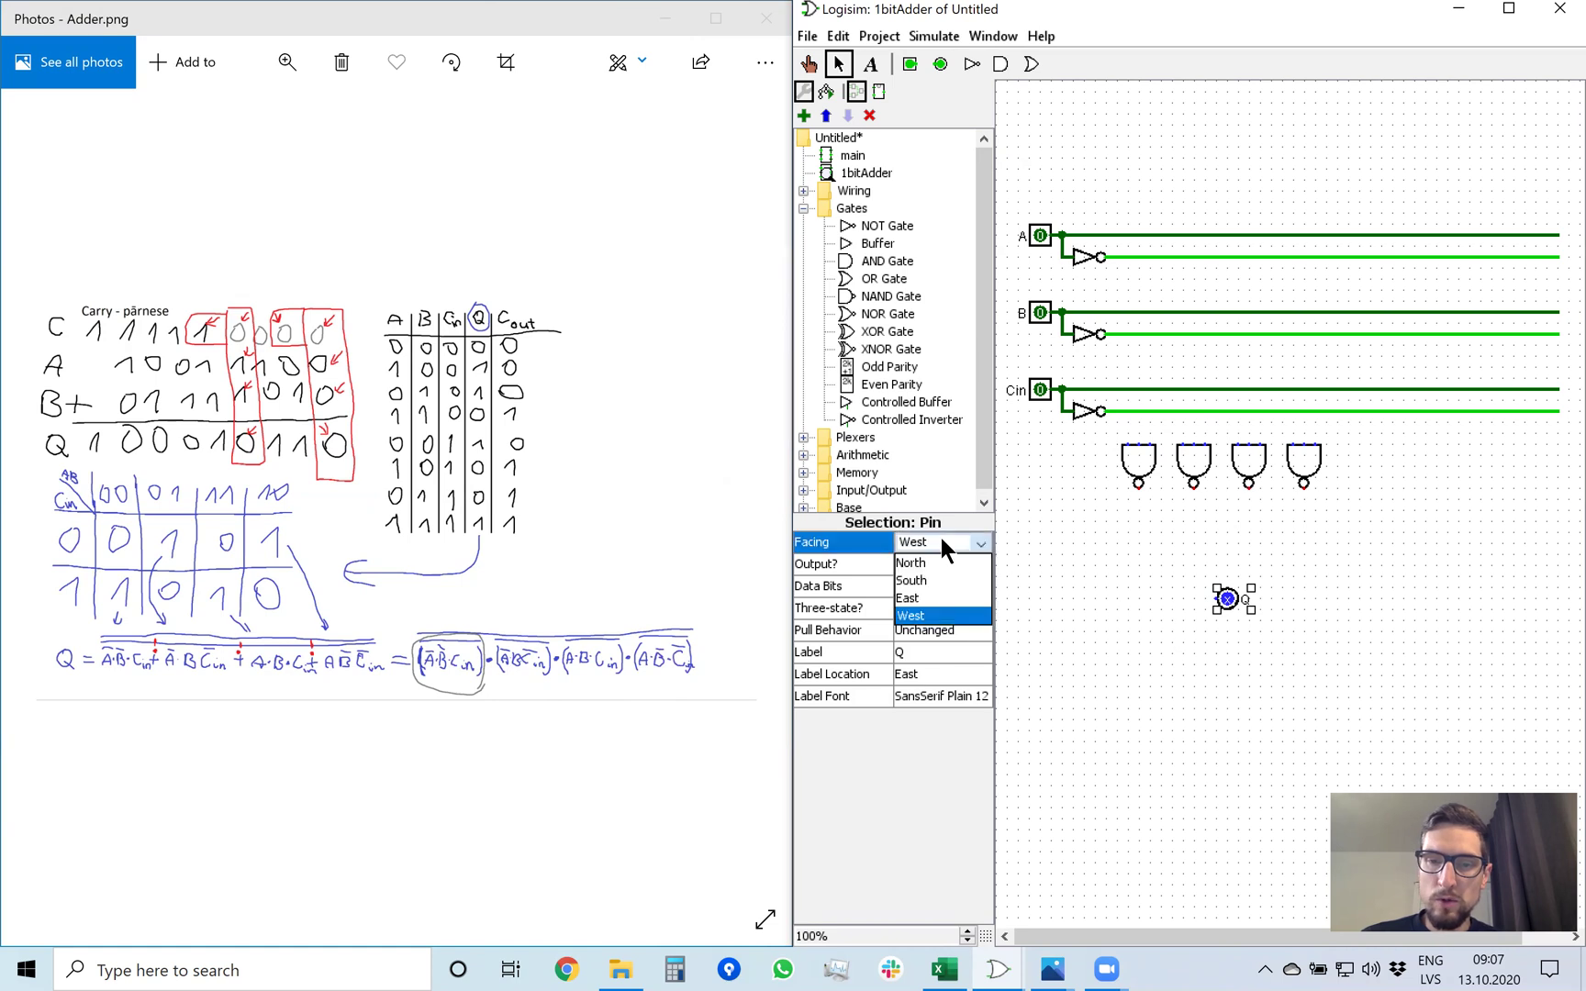
{"action": "left_click", "coordinate": [937, 559]}
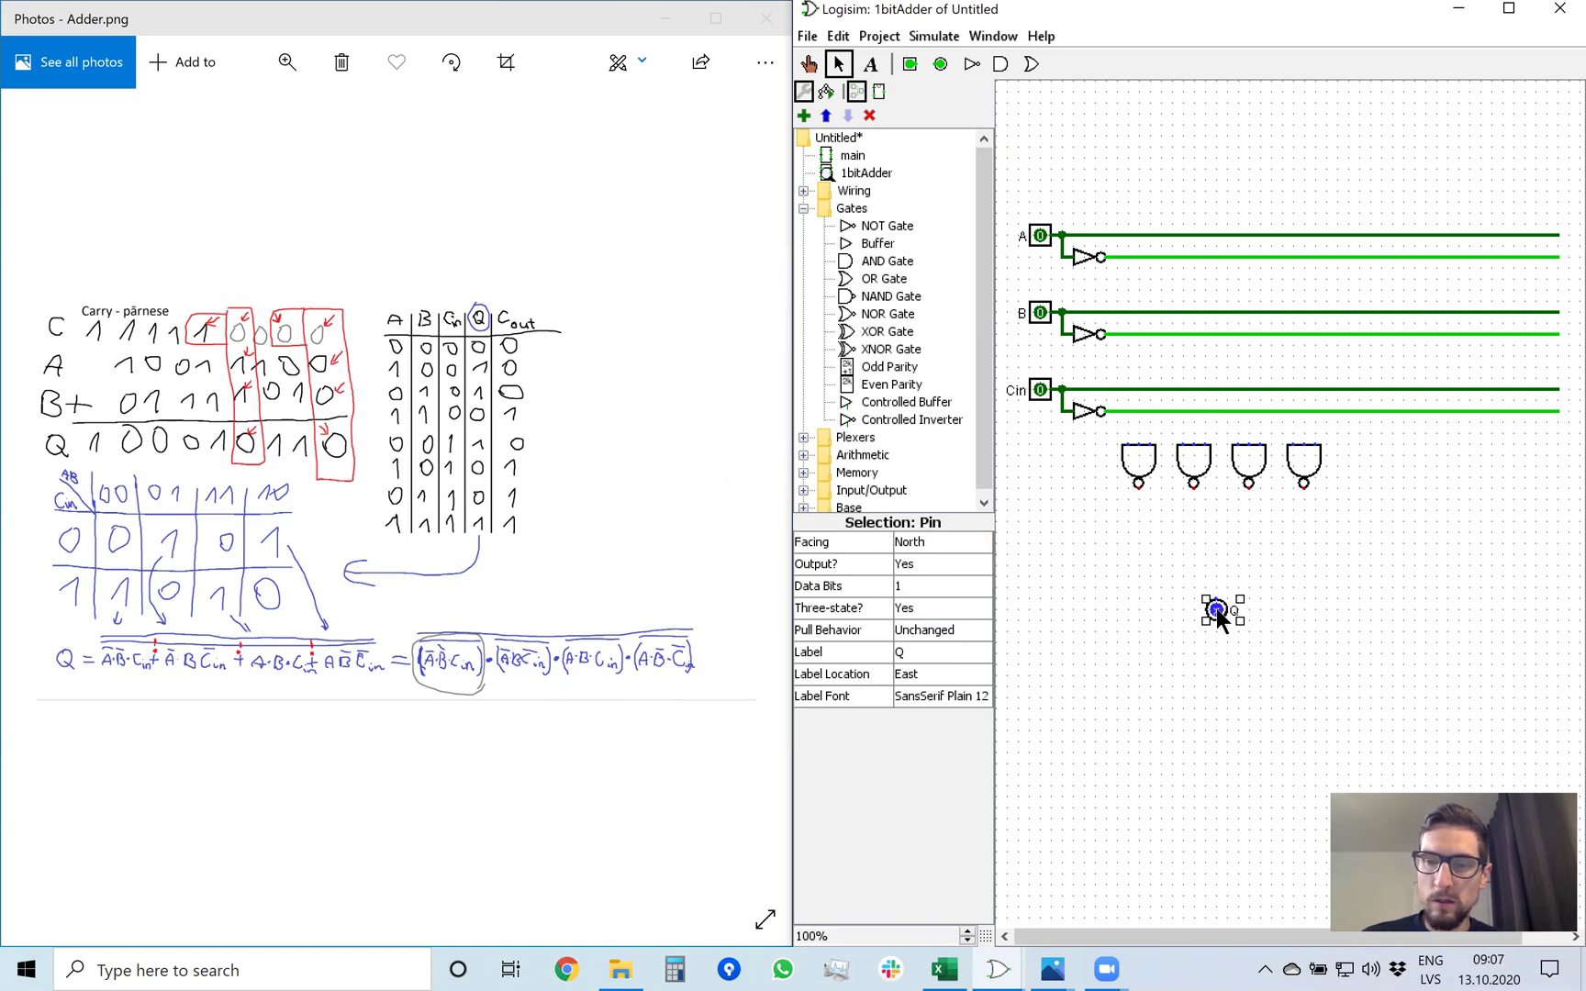
{"action": "left_click_drag", "start_coordinate": [1215, 609], "coordinate": [1229, 608]}
{"action": "left_click", "coordinate": [1249, 550]}
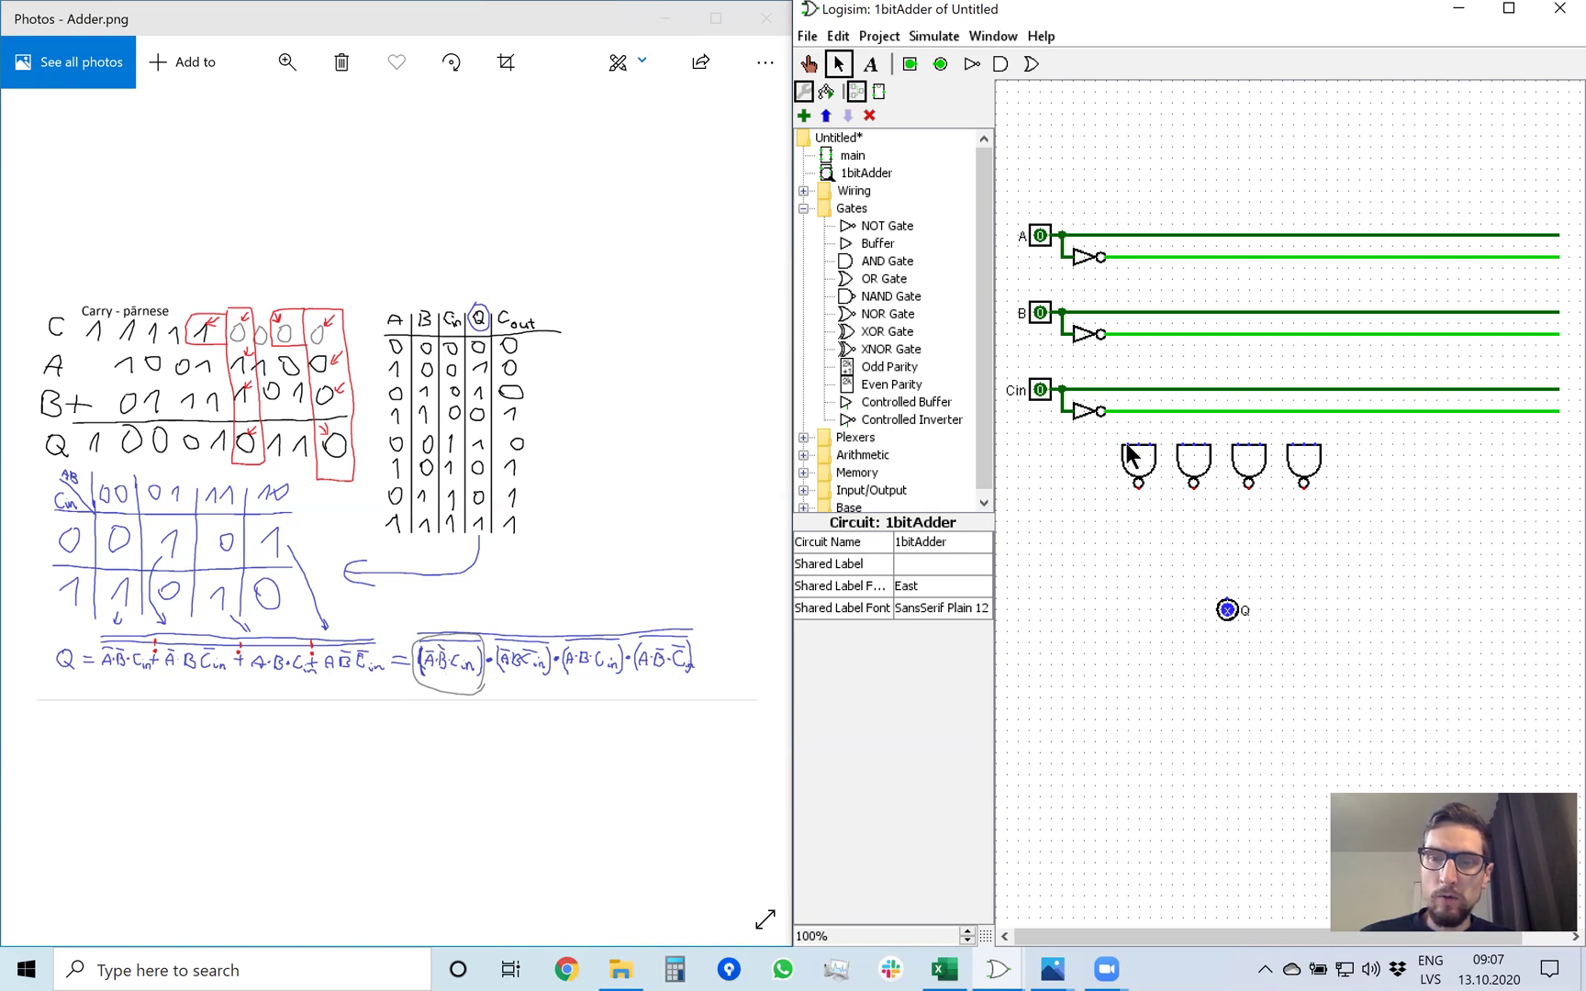
Step: Wire the first NAND gate to inverted A, inverted B and Cin, the second to inverted A, B and inverted Cin
{"action": "left_click_drag", "start_coordinate": [1127, 445], "coordinate": [1125, 258]}
{"action": "left_click_drag", "start_coordinate": [1139, 446], "coordinate": [1140, 333]}
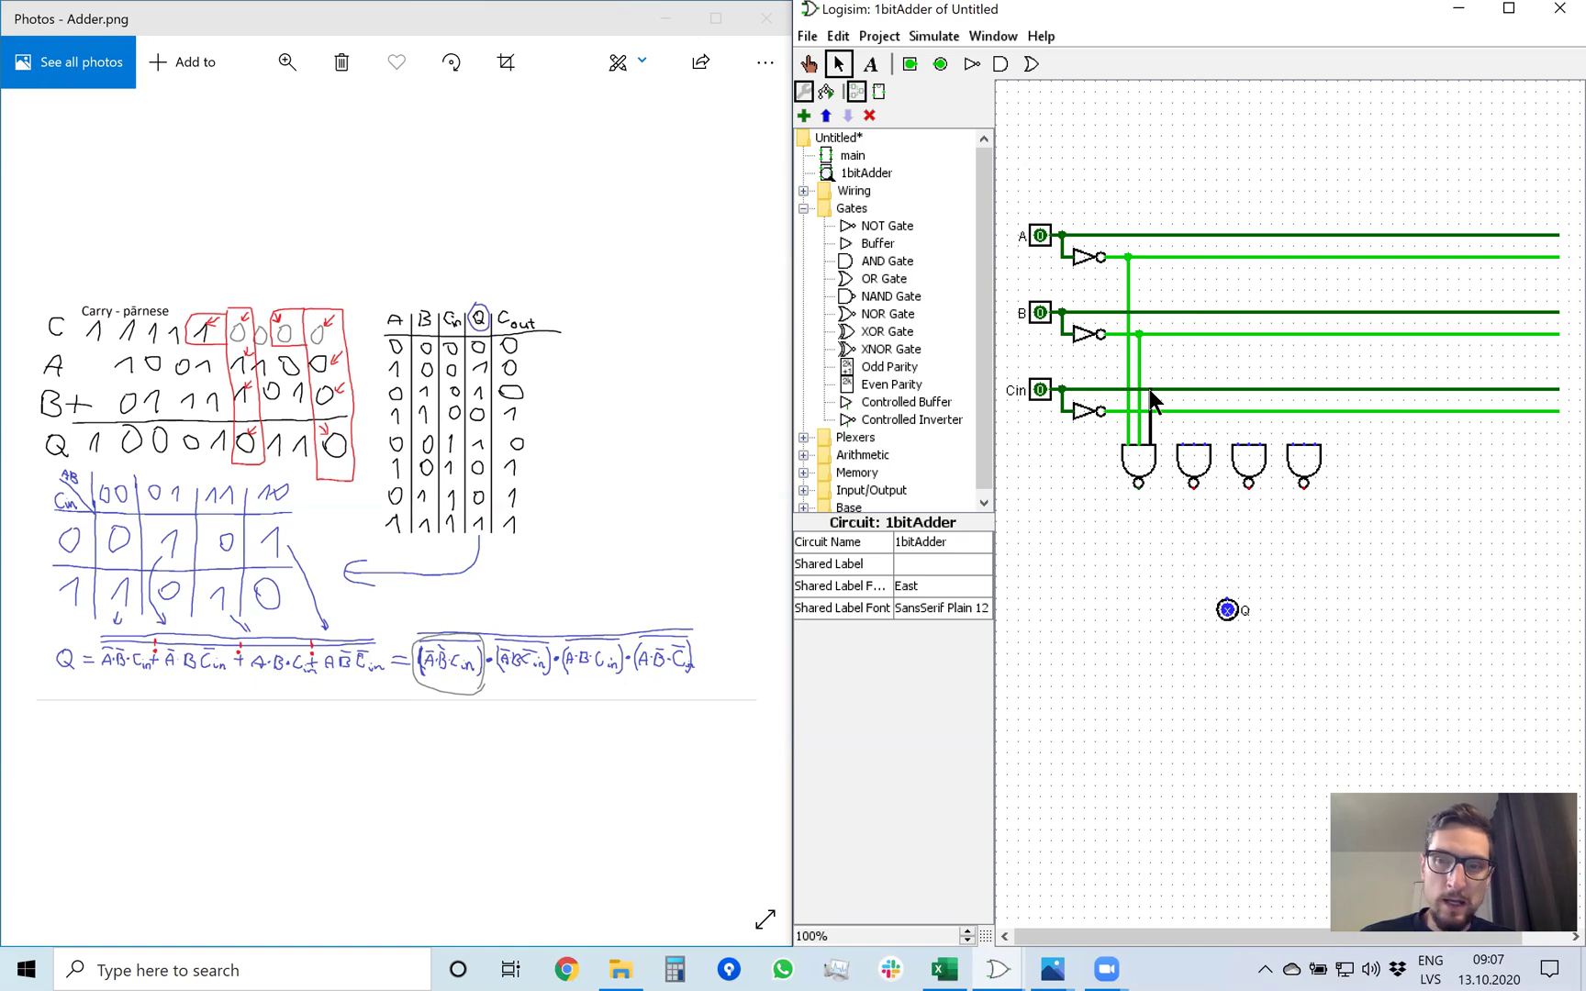
{"action": "left_click_drag", "start_coordinate": [1148, 389], "coordinate": [1148, 385]}
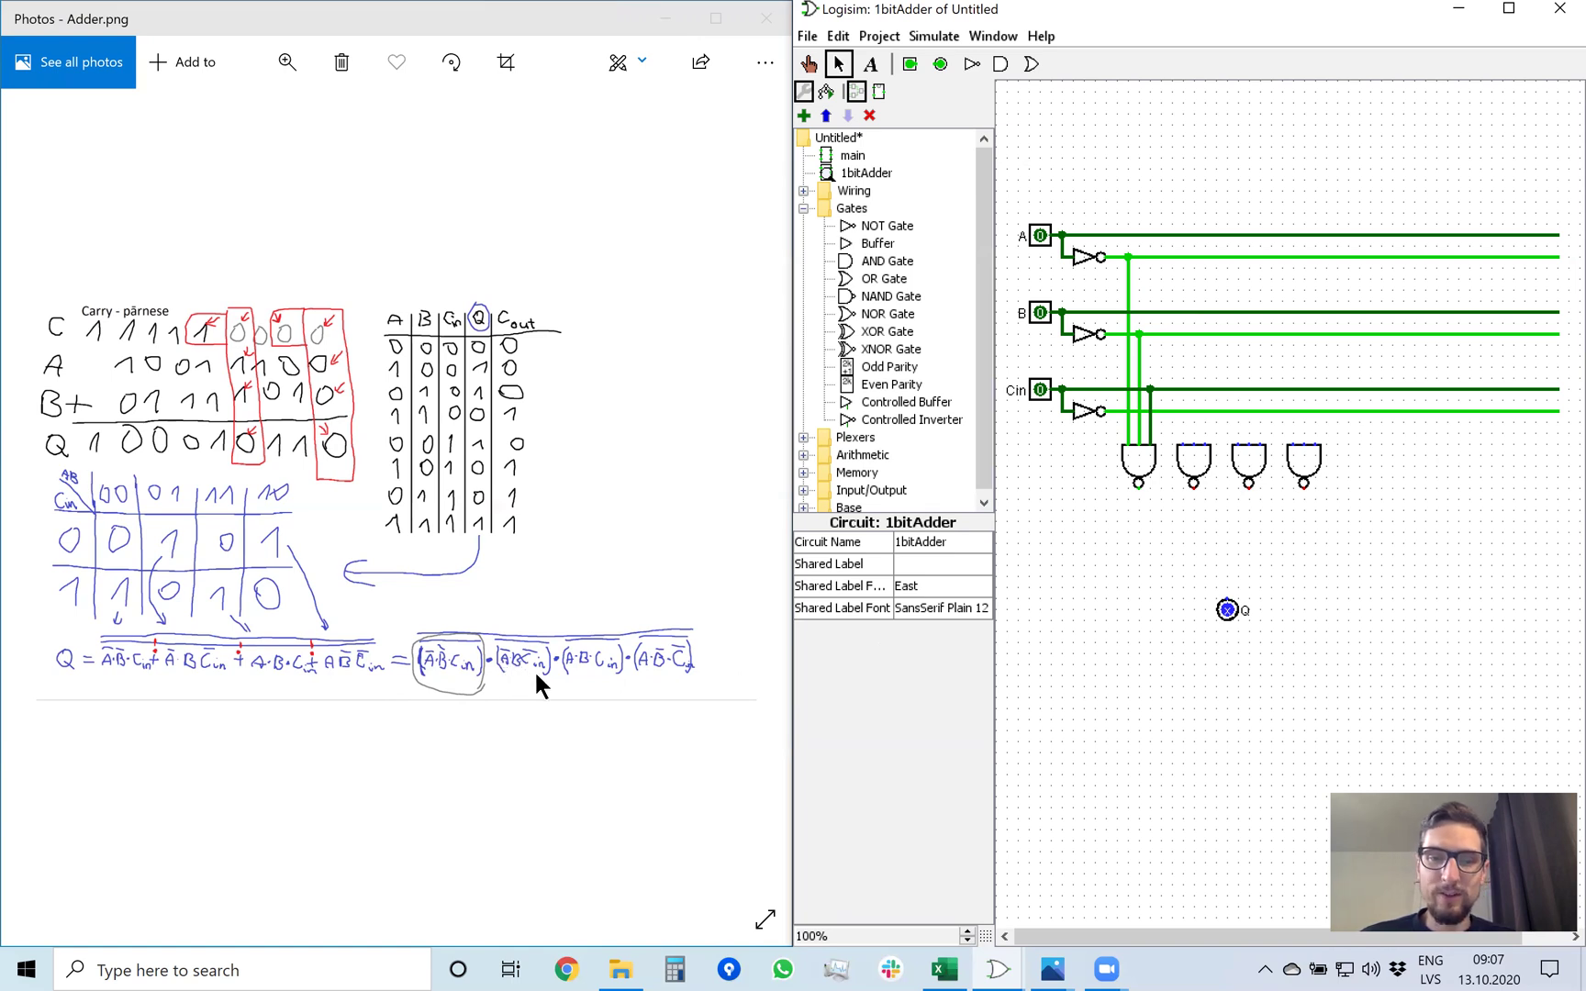
{"action": "left_click_drag", "start_coordinate": [1181, 444], "coordinate": [1181, 257]}
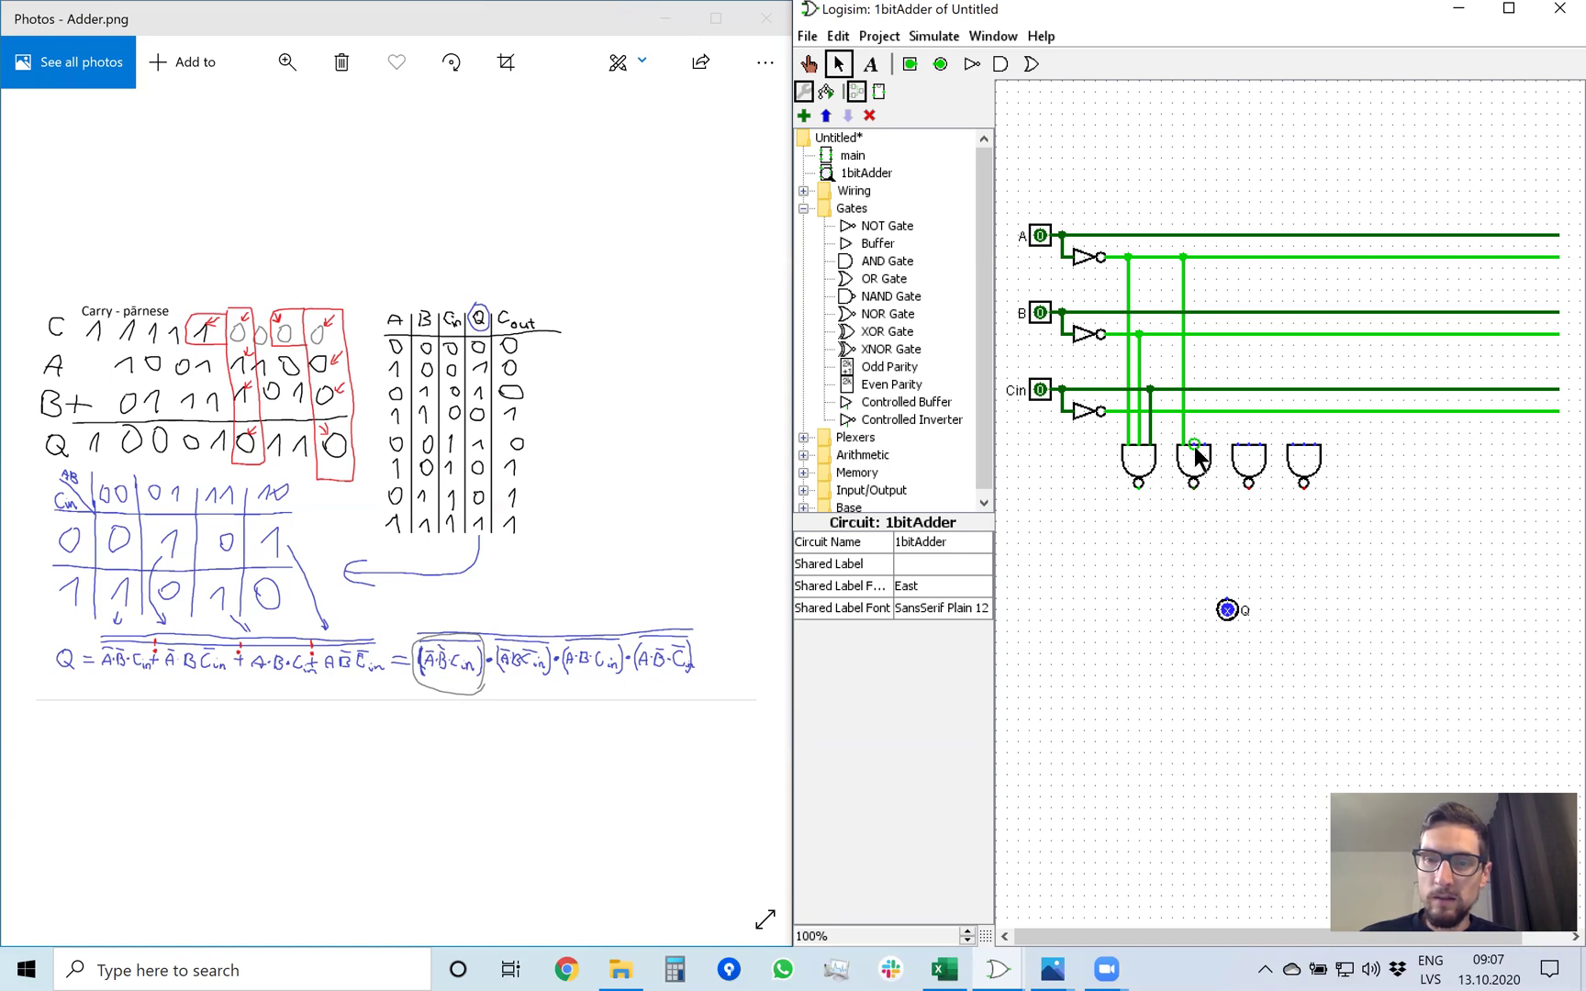
{"action": "left_click_drag", "start_coordinate": [1193, 446], "coordinate": [1194, 312]}
{"action": "left_click_drag", "start_coordinate": [1204, 445], "coordinate": [1206, 408]}
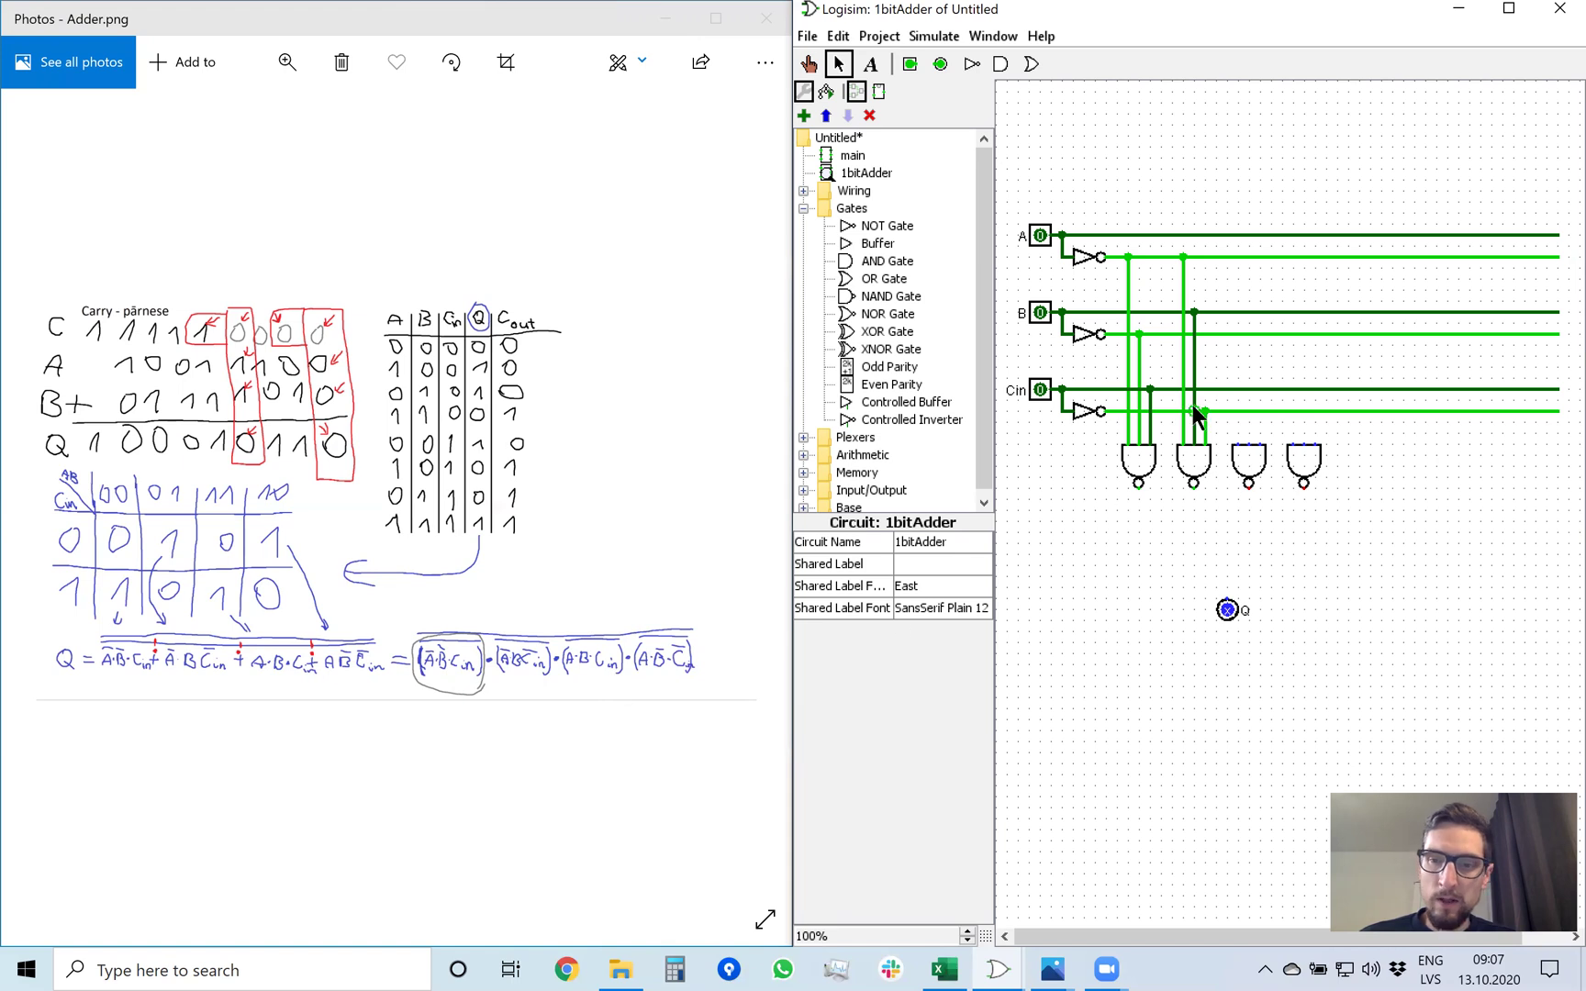
Step: Wire the third NAND gate to A, B and Cin, and the fourth gate's first inputs from A upward
{"action": "left_click_drag", "start_coordinate": [1238, 446], "coordinate": [1226, 344]}
{"action": "left_click_drag", "start_coordinate": [1220, 237], "coordinate": [1238, 236]}
{"action": "left_click_drag", "start_coordinate": [1249, 447], "coordinate": [1249, 313]}
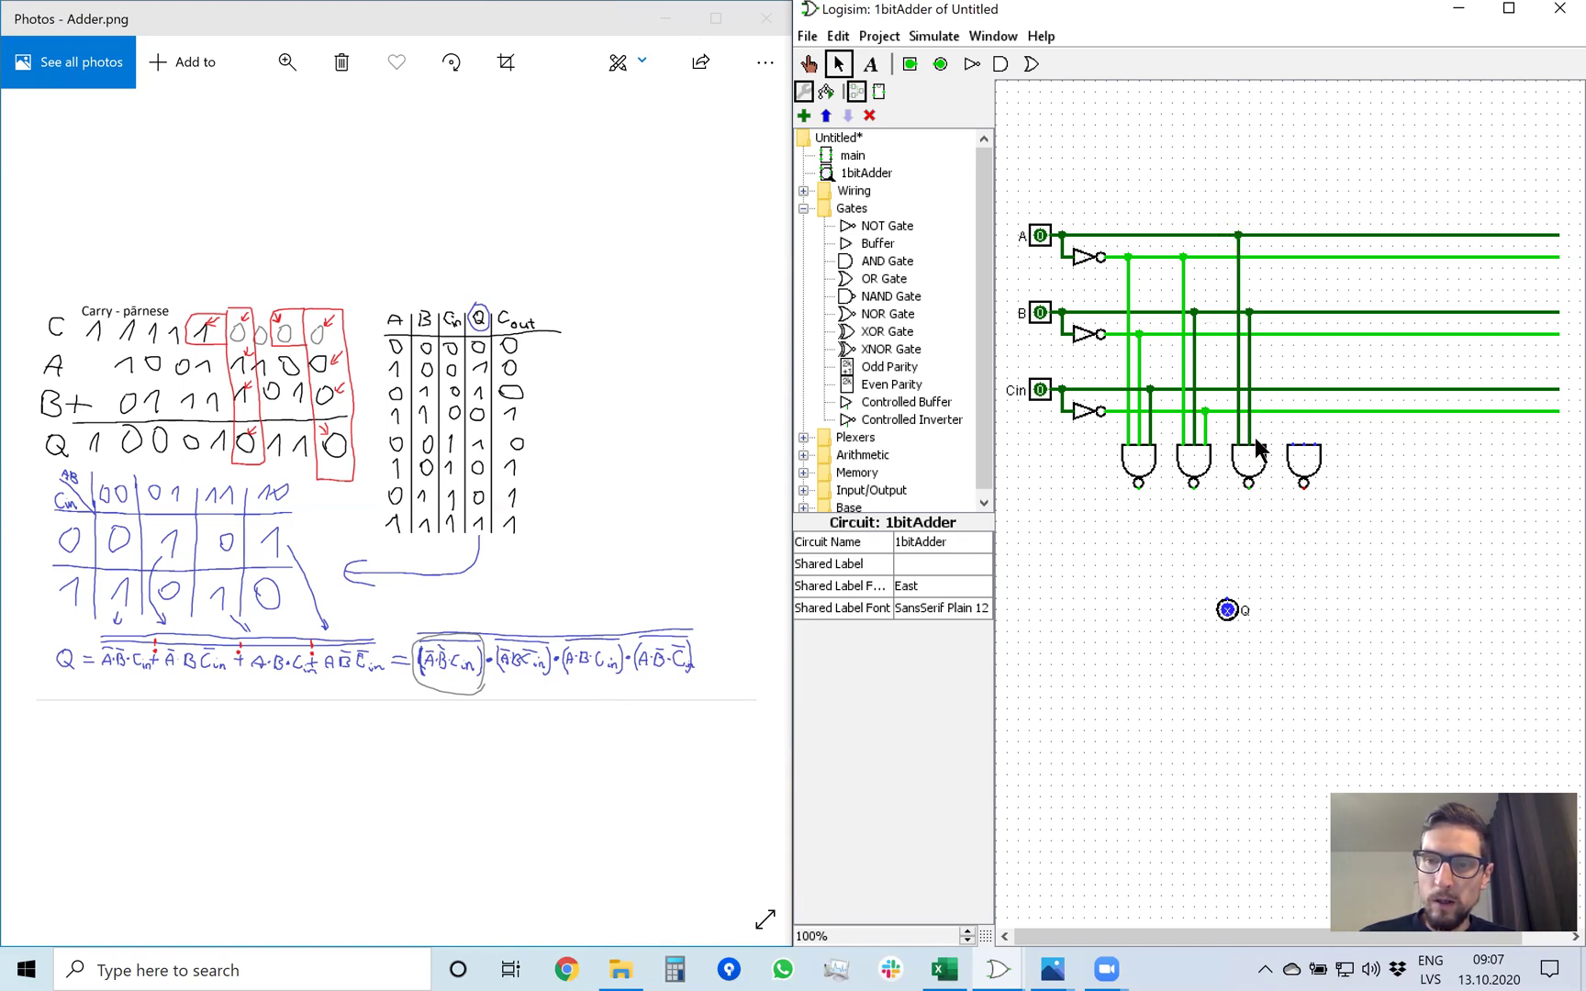
{"action": "left_click_drag", "start_coordinate": [1260, 447], "coordinate": [1259, 386]}
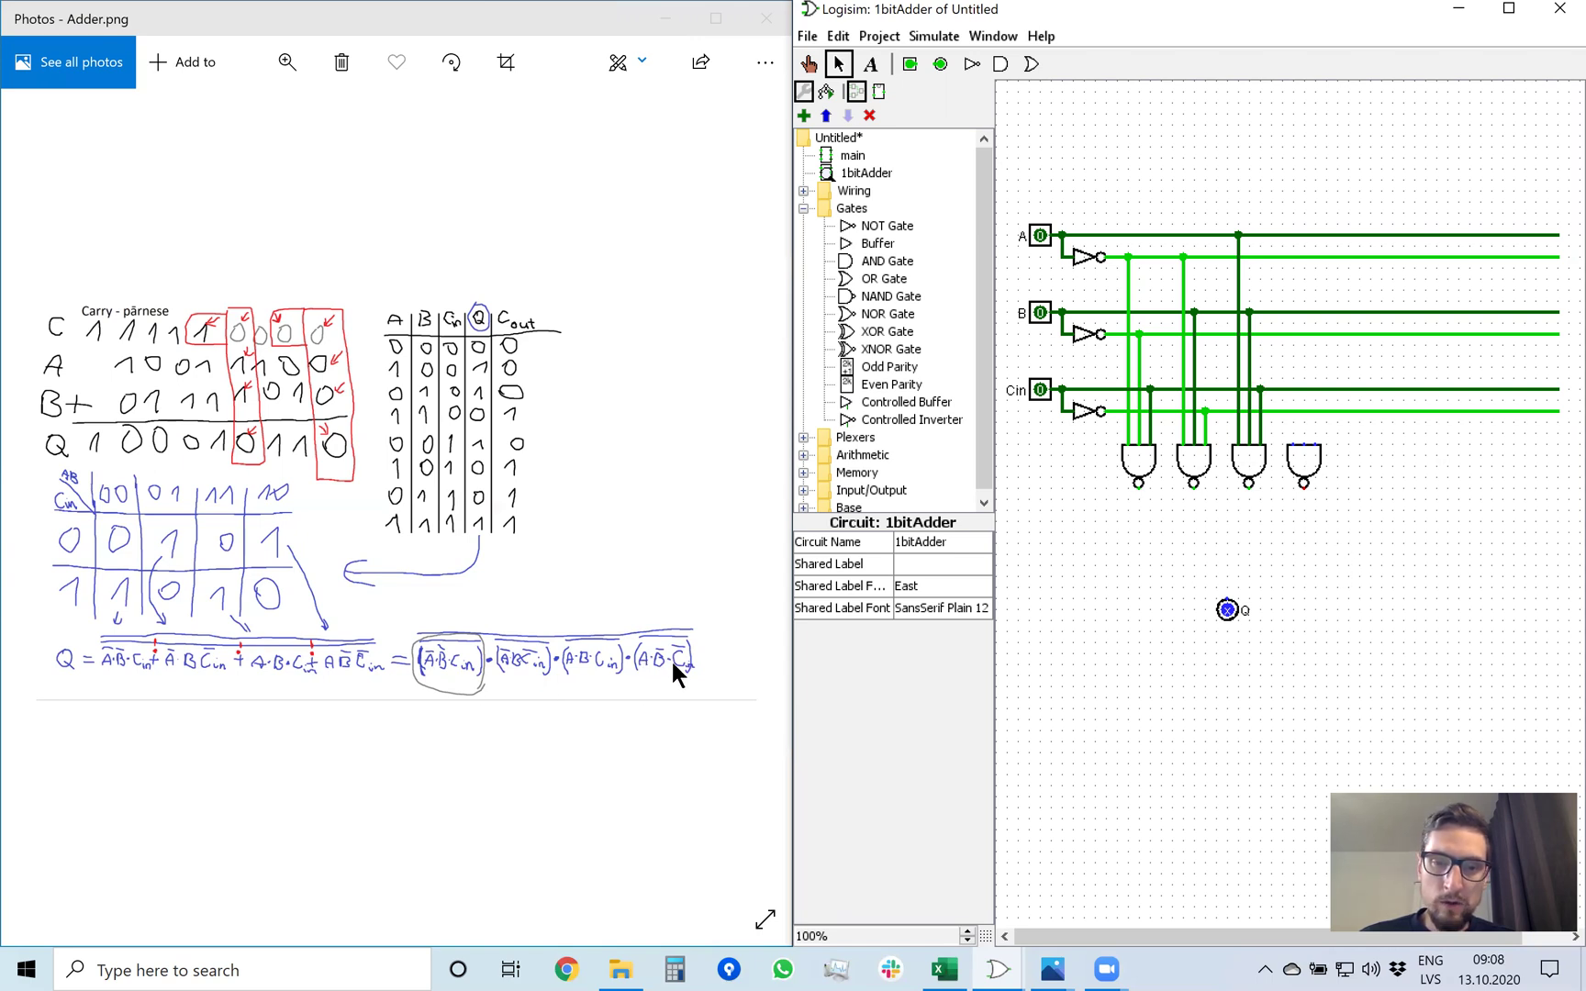
{"action": "left_click_drag", "start_coordinate": [1294, 445], "coordinate": [1299, 235]}
{"action": "left_click_drag", "start_coordinate": [1304, 447], "coordinate": [1303, 334]}
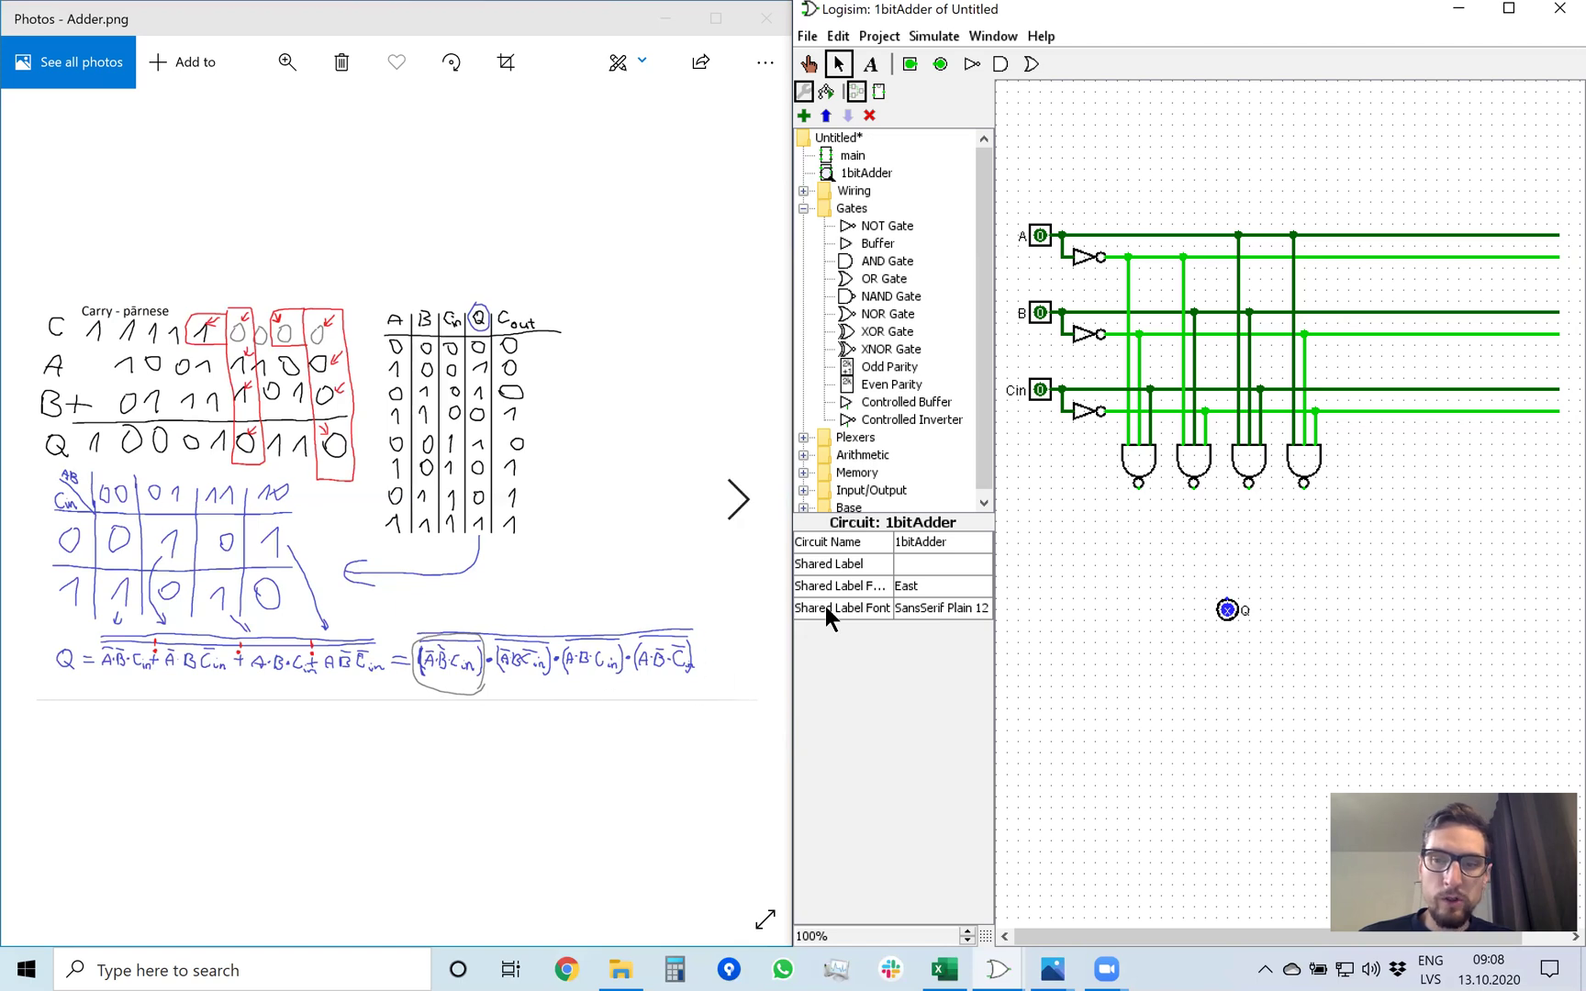
Step: Place a new NAND gate with 4 inputs and medium gate size
{"action": "left_click", "coordinate": [884, 295]}
{"action": "left_click", "coordinate": [1158, 566]}
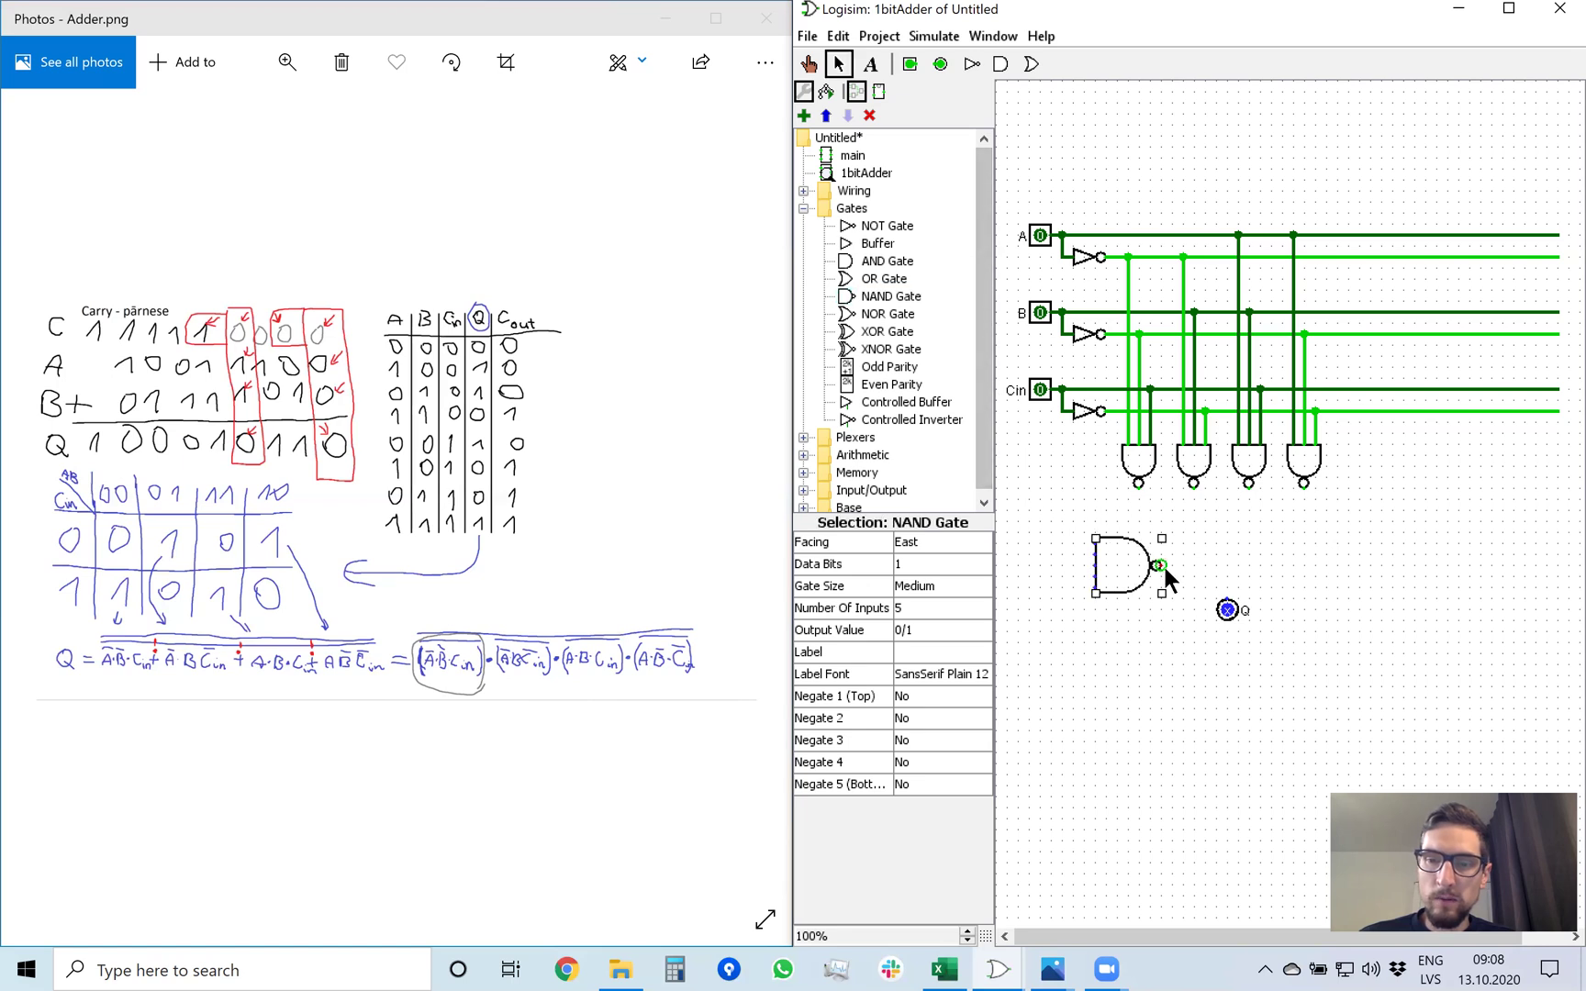
{"action": "left_click", "coordinate": [949, 607]}
{"action": "left_click", "coordinate": [921, 663]}
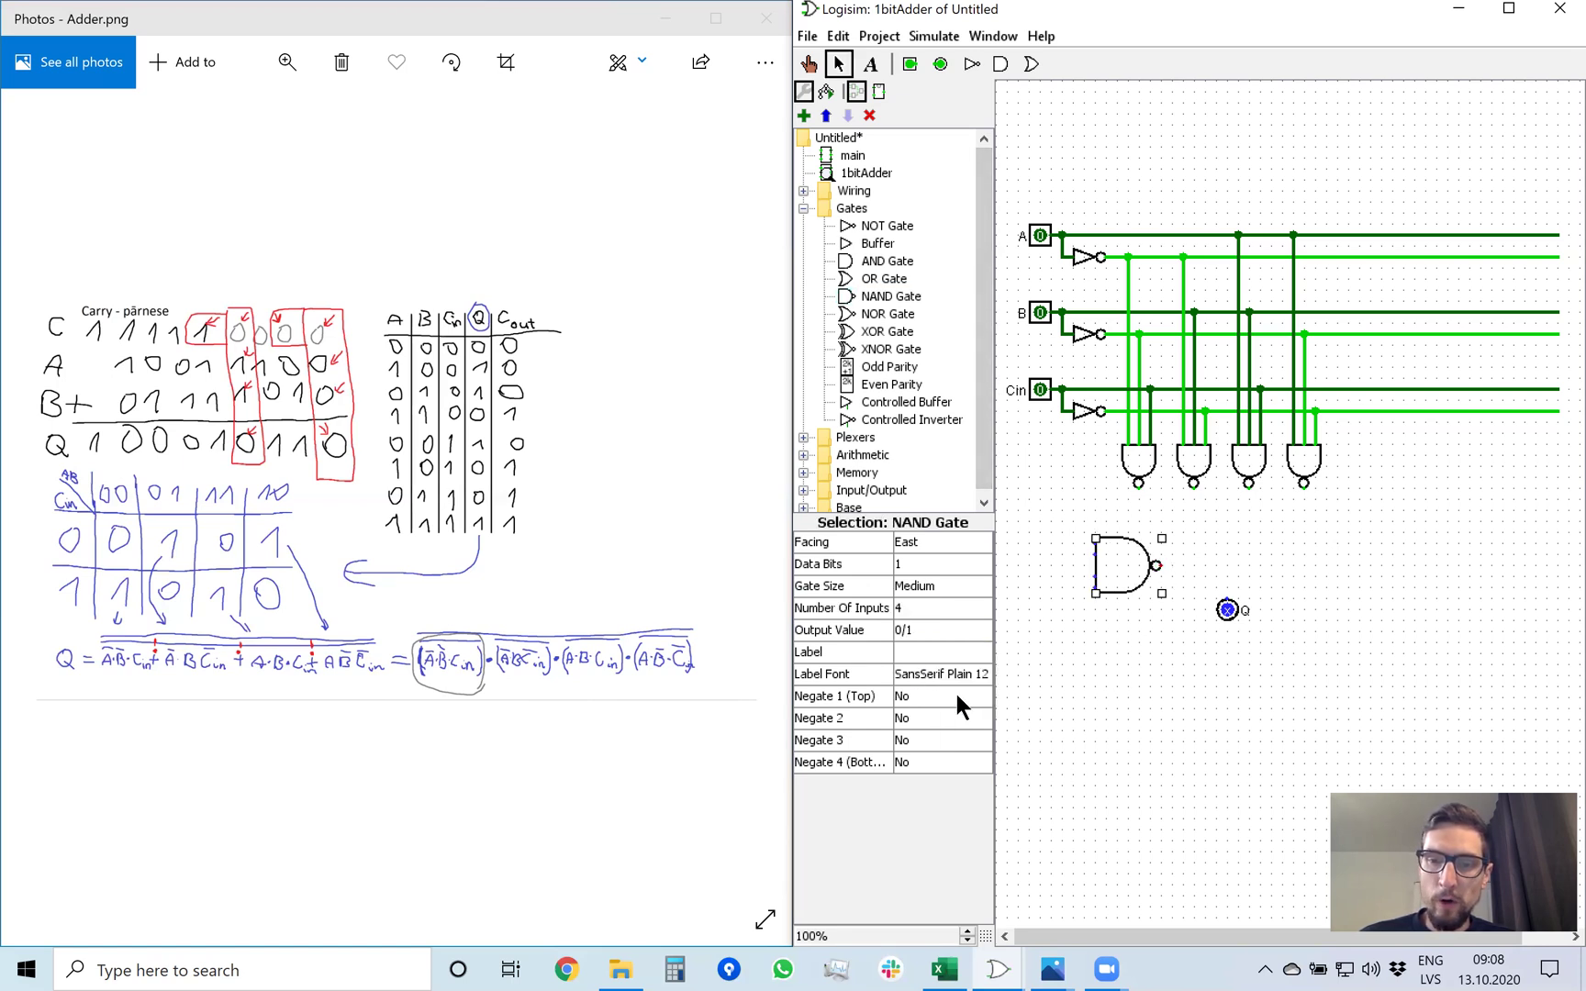
{"action": "left_click", "coordinate": [945, 588]}
{"action": "left_click", "coordinate": [944, 608]}
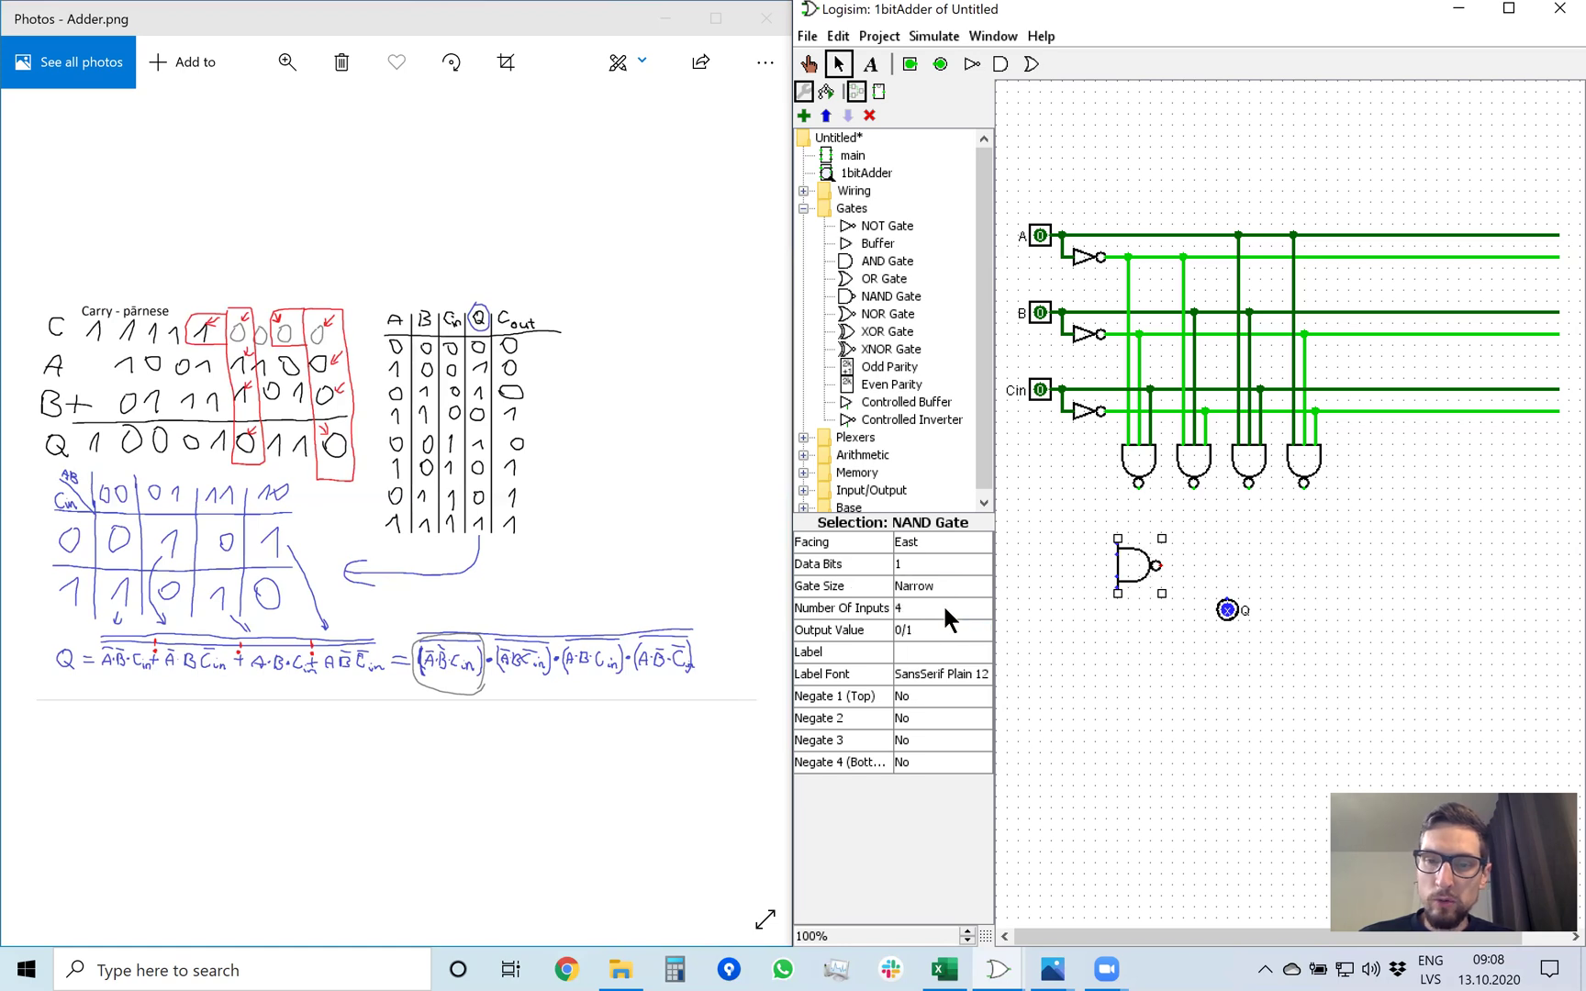
{"action": "left_click", "coordinate": [1091, 580]}
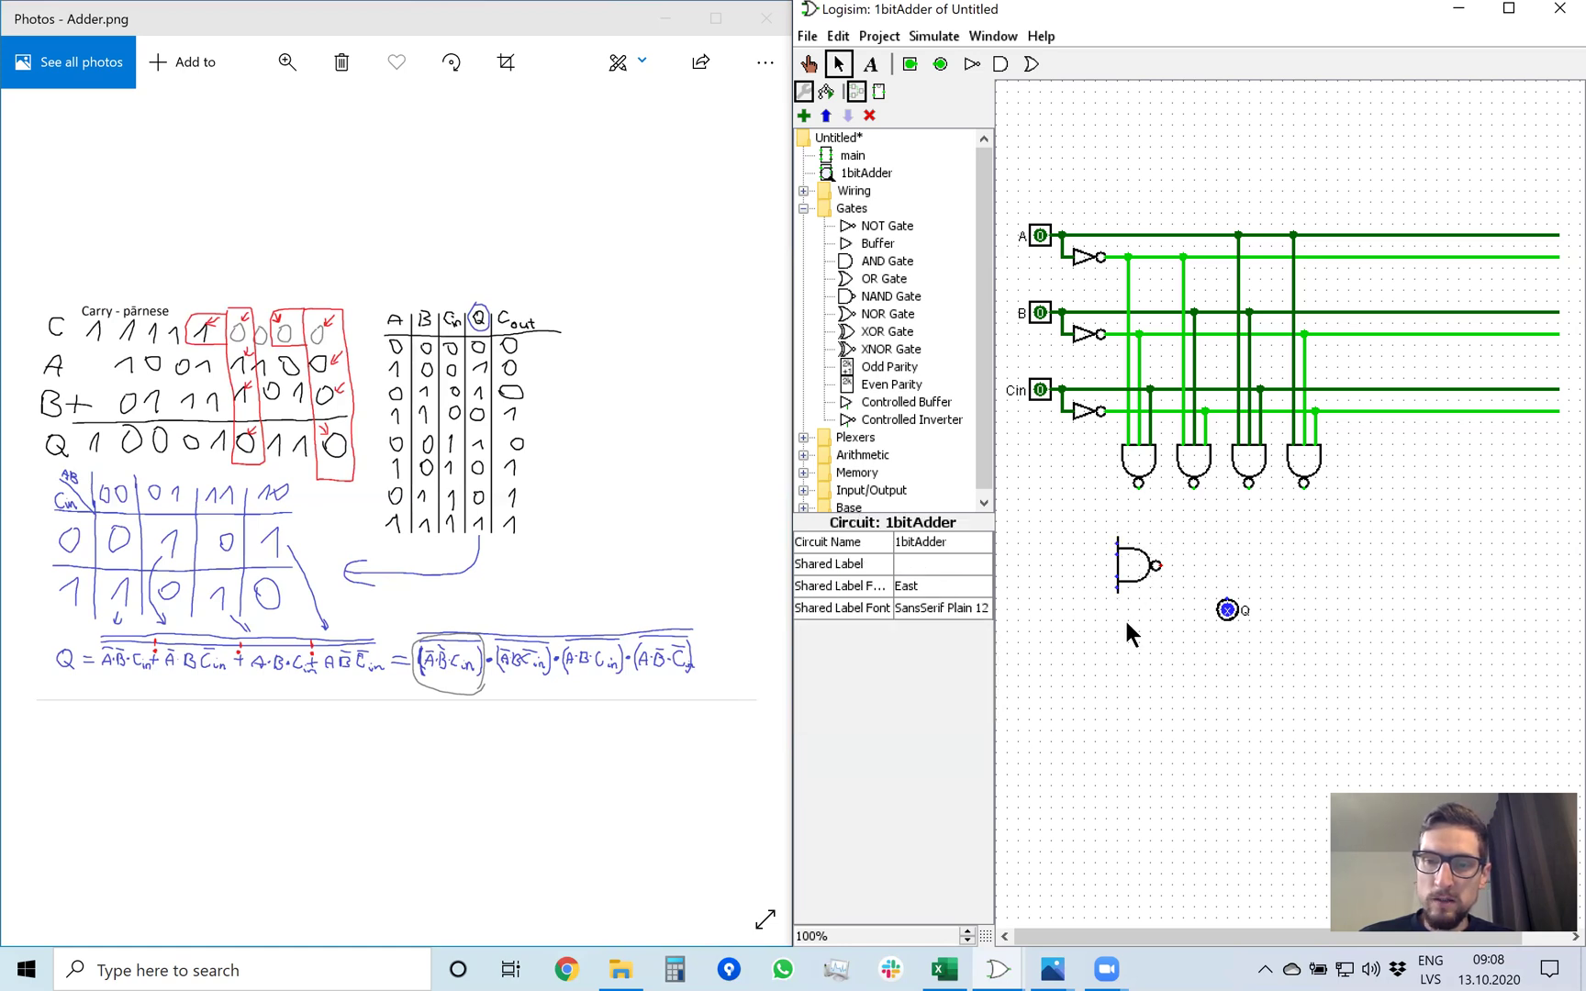
{"action": "left_click", "coordinate": [1127, 562]}
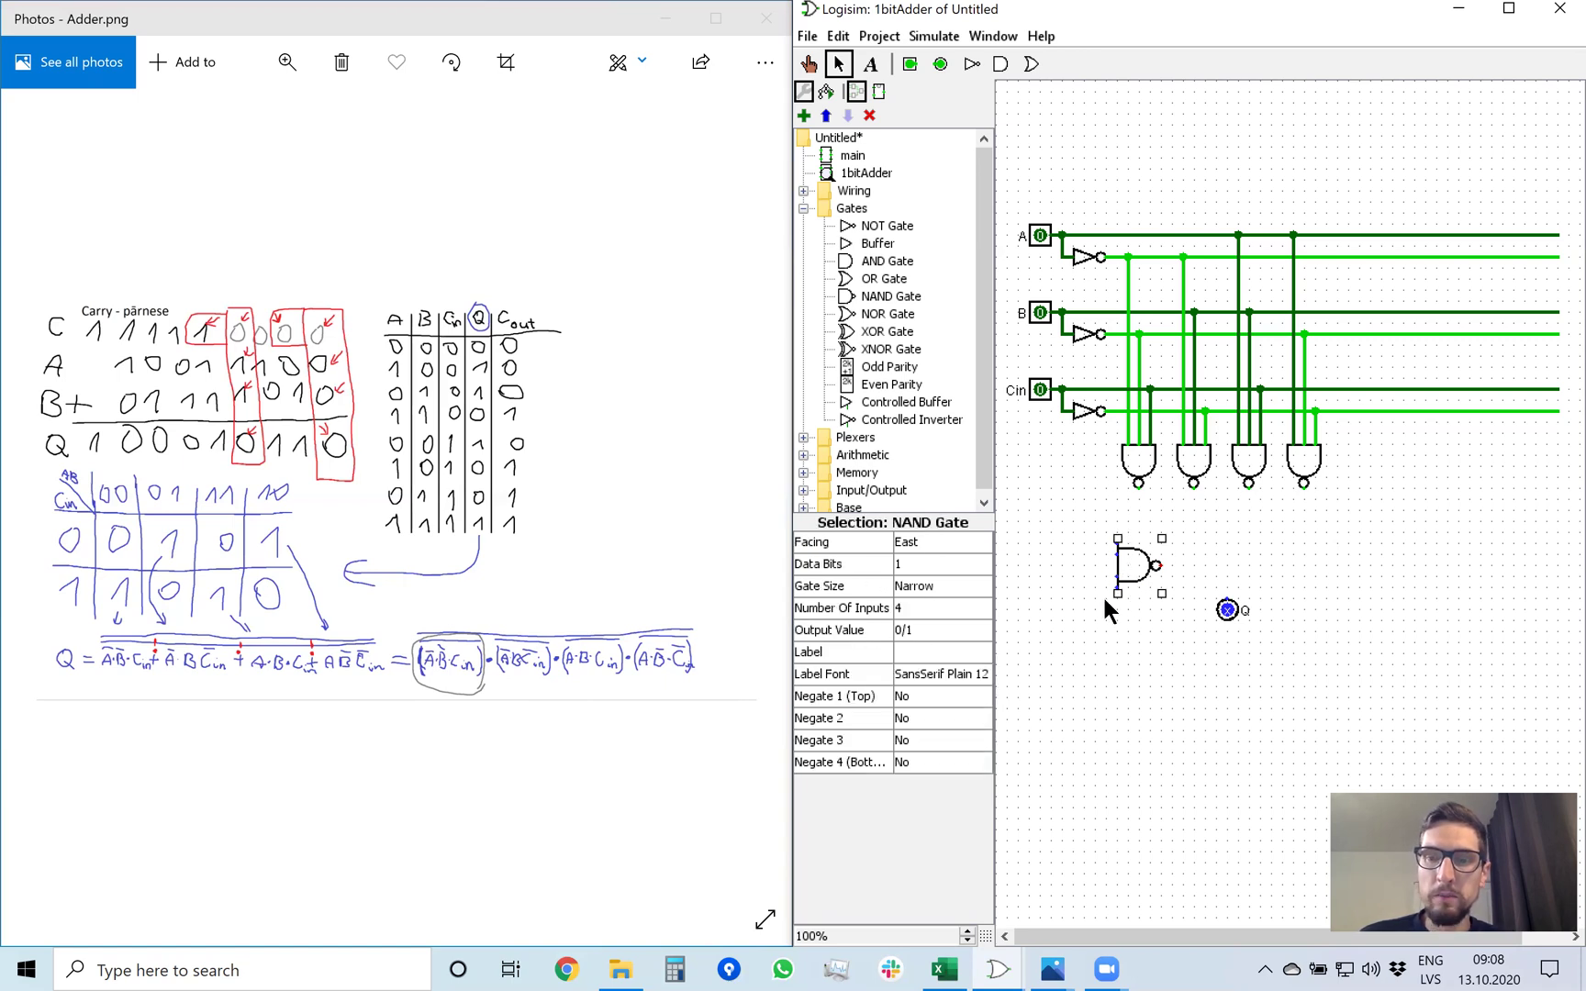
{"action": "left_click", "coordinate": [944, 582]}
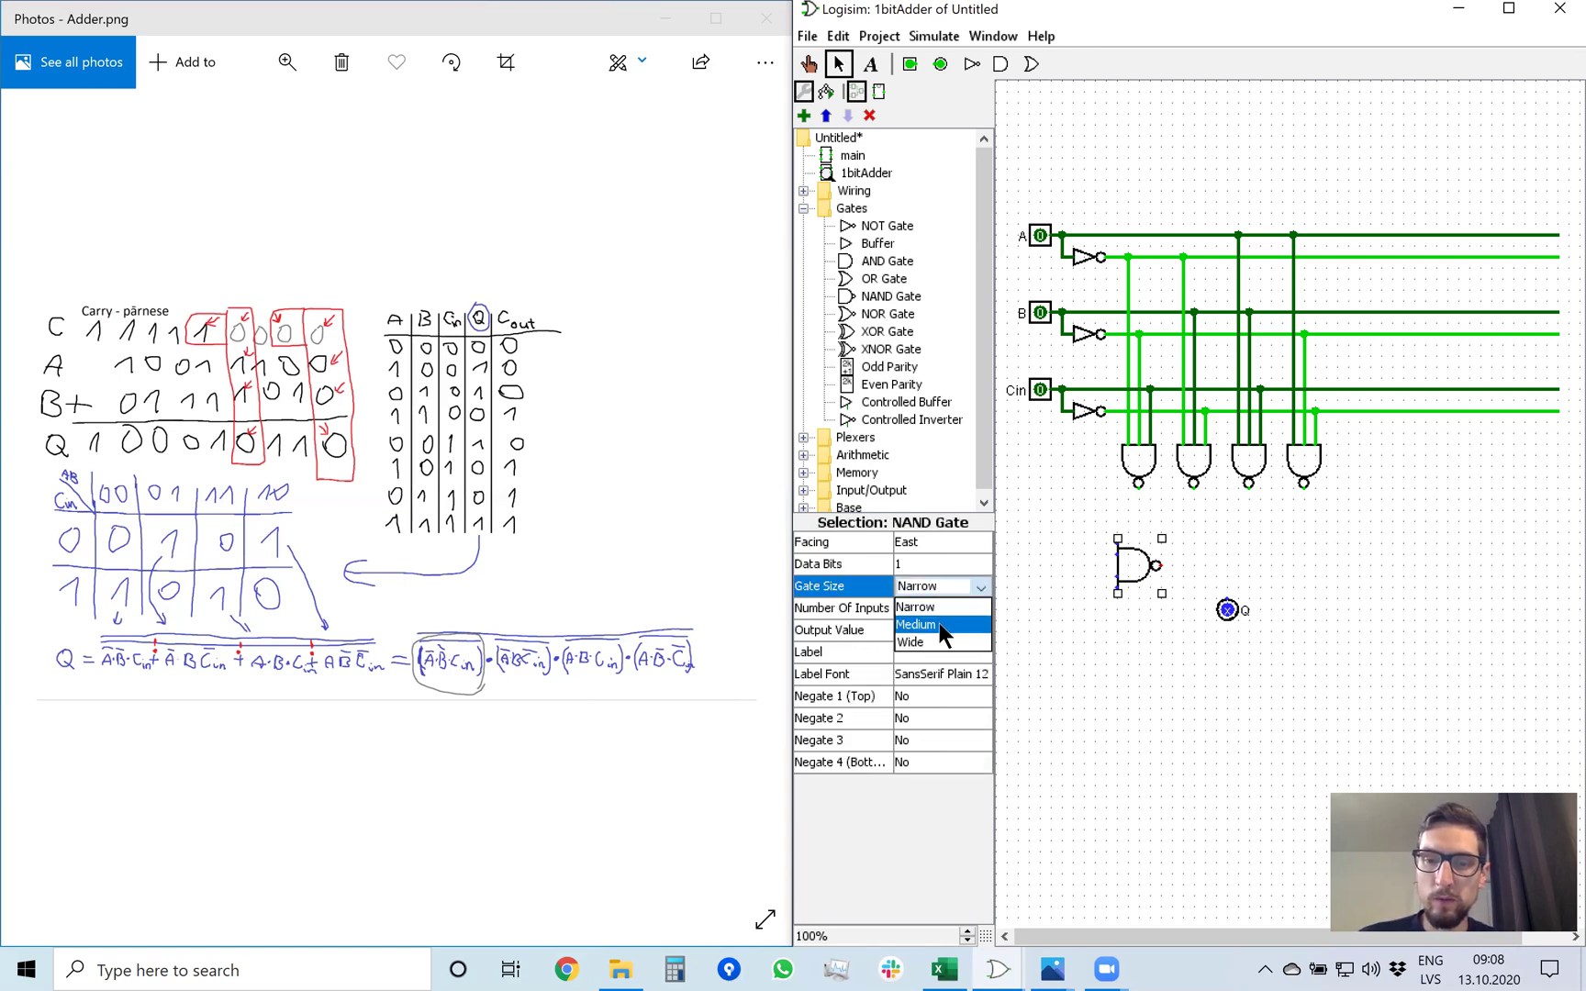
{"action": "left_click", "coordinate": [938, 620]}
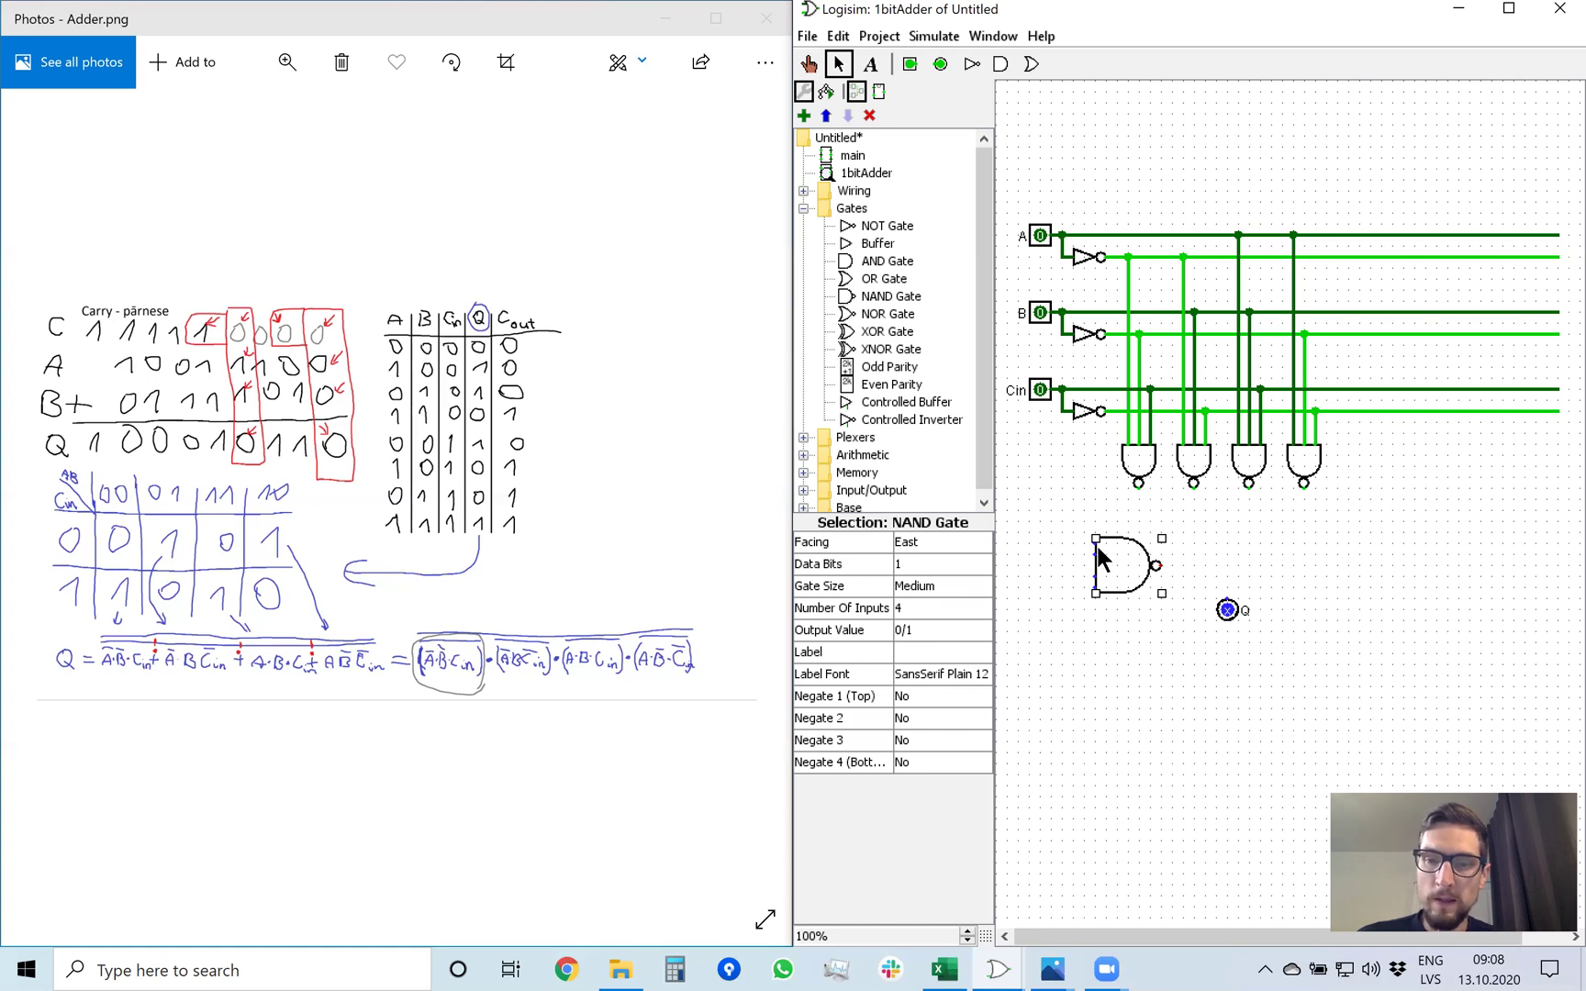
Step: Turn the 4-input NAND gate to face south and position it just above output Q
{"action": "left_click", "coordinate": [952, 542]}
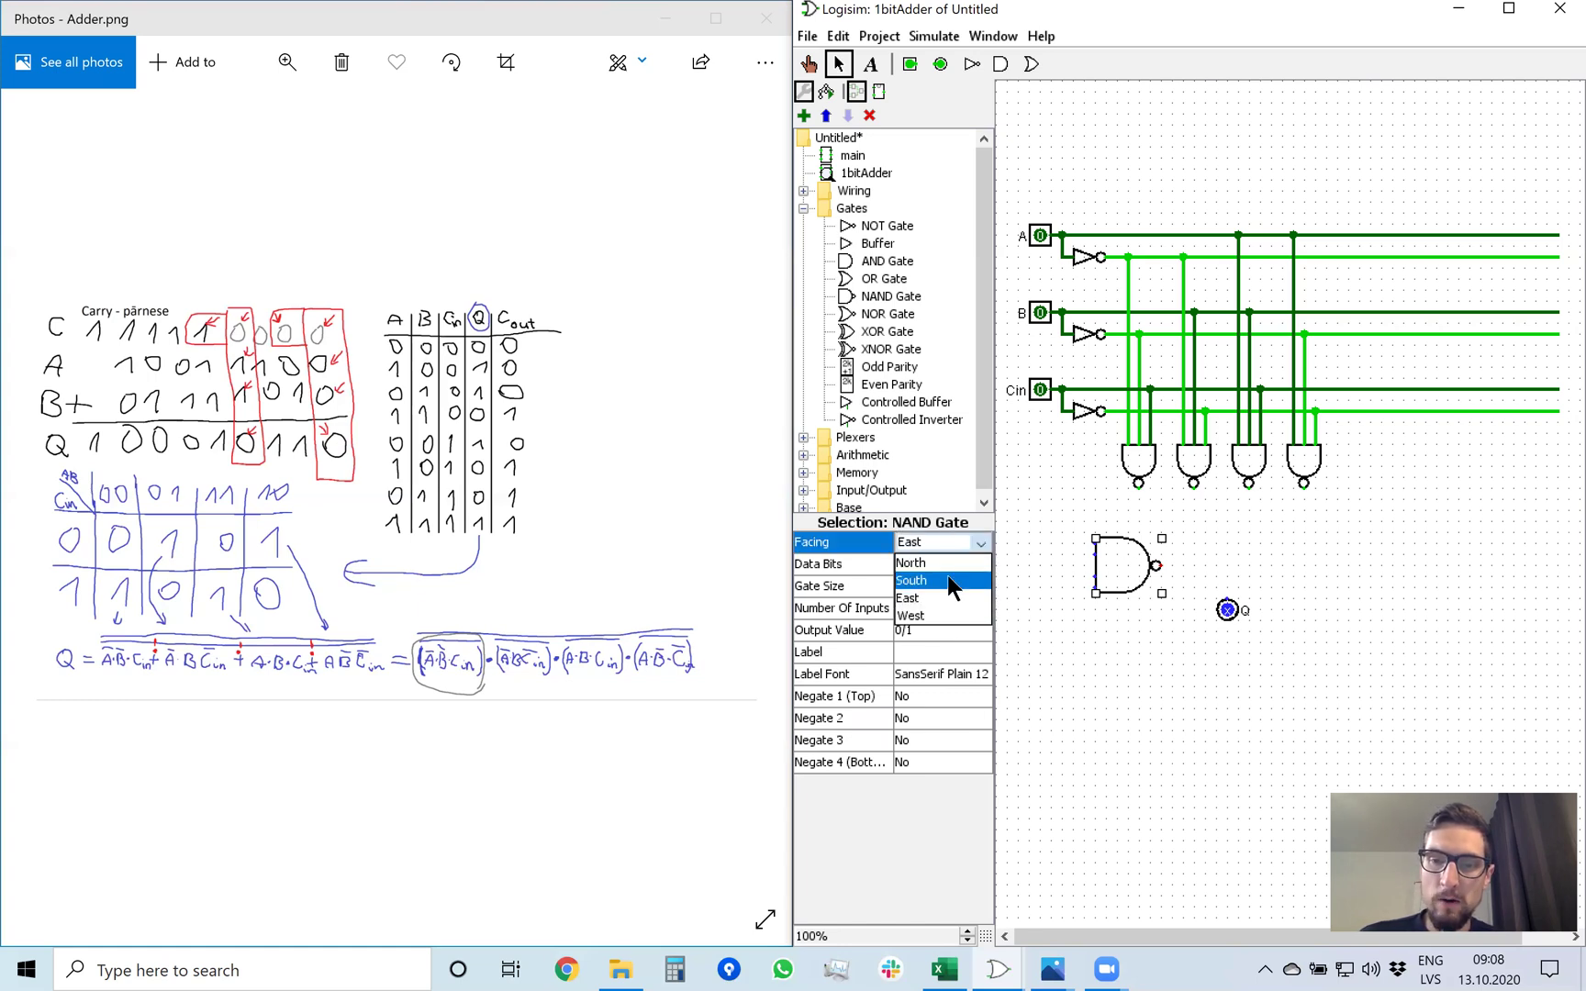
{"action": "left_click", "coordinate": [948, 574]}
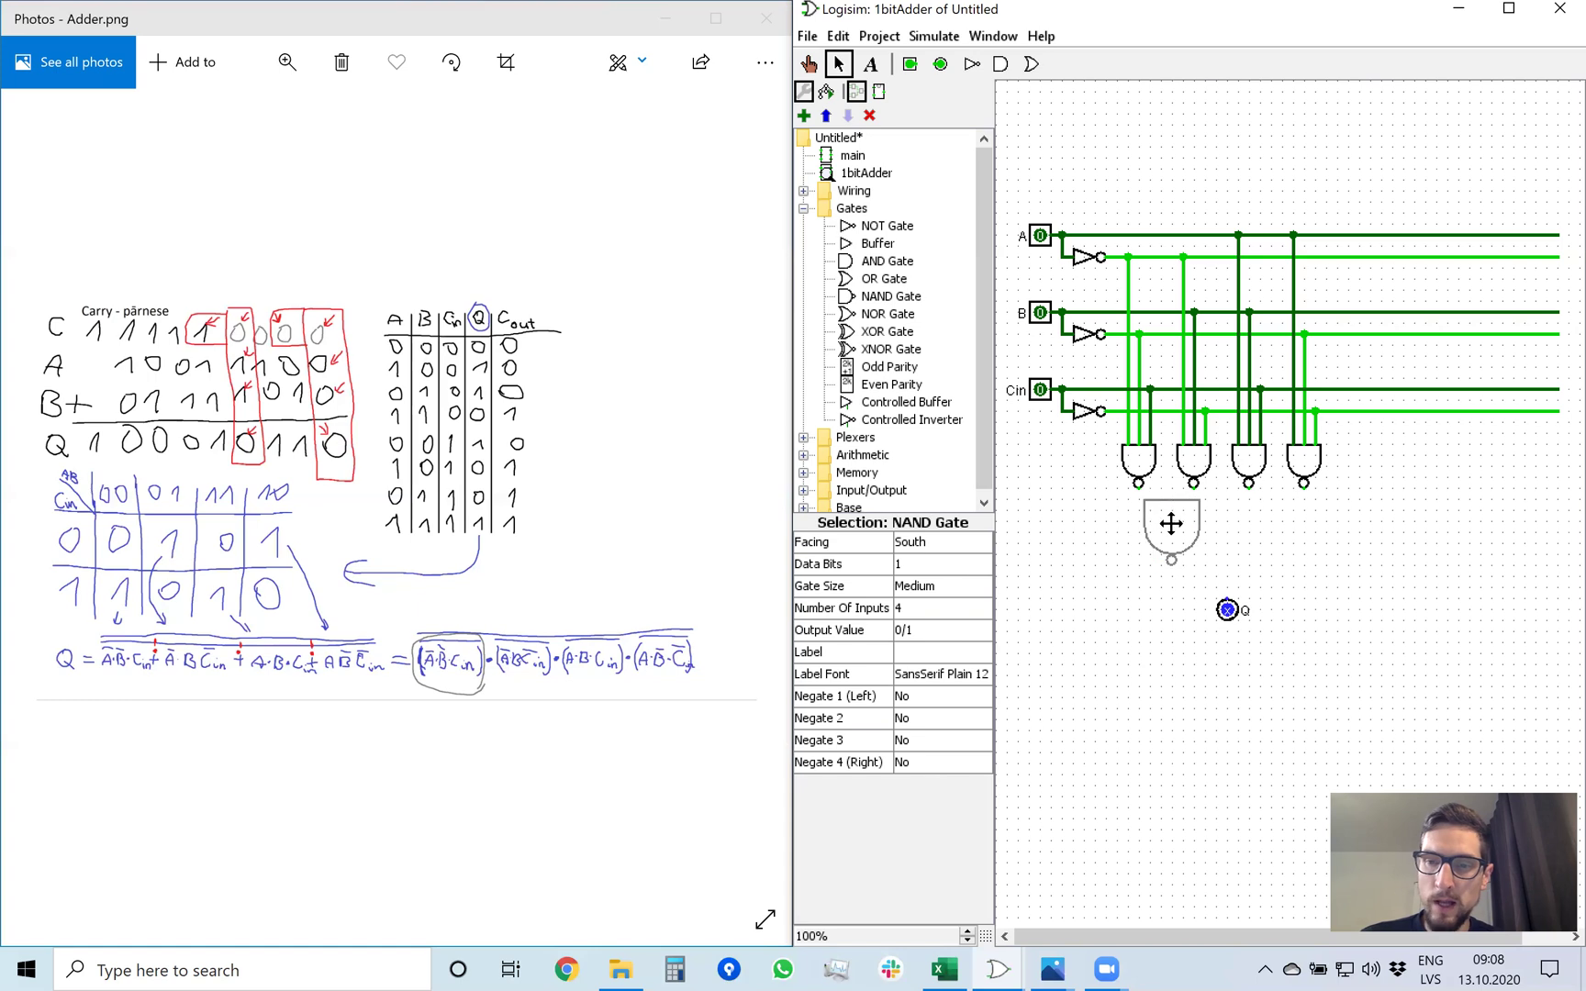
{"action": "left_click_drag", "start_coordinate": [1183, 525], "coordinate": [1230, 549]}
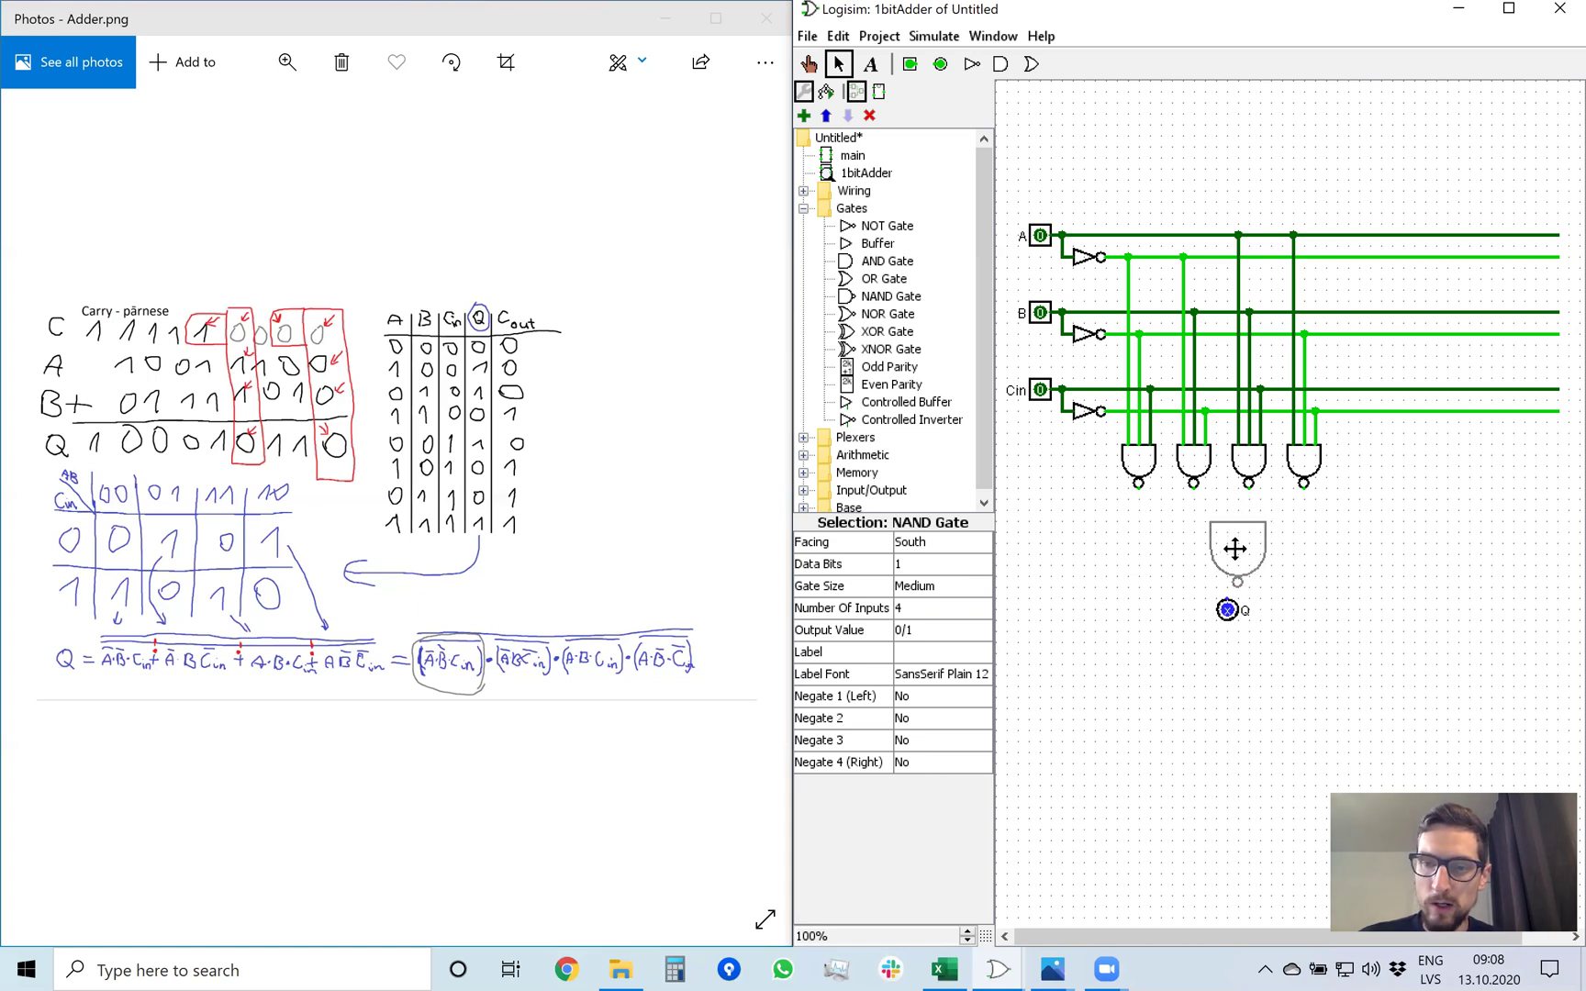
{"action": "left_click", "coordinate": [1331, 548]}
Step: Wire the first and rightmost NAND outputs into the final 4-input NAND gate's inputs
{"action": "left_click_drag", "start_coordinate": [1204, 513], "coordinate": [1203, 509]}
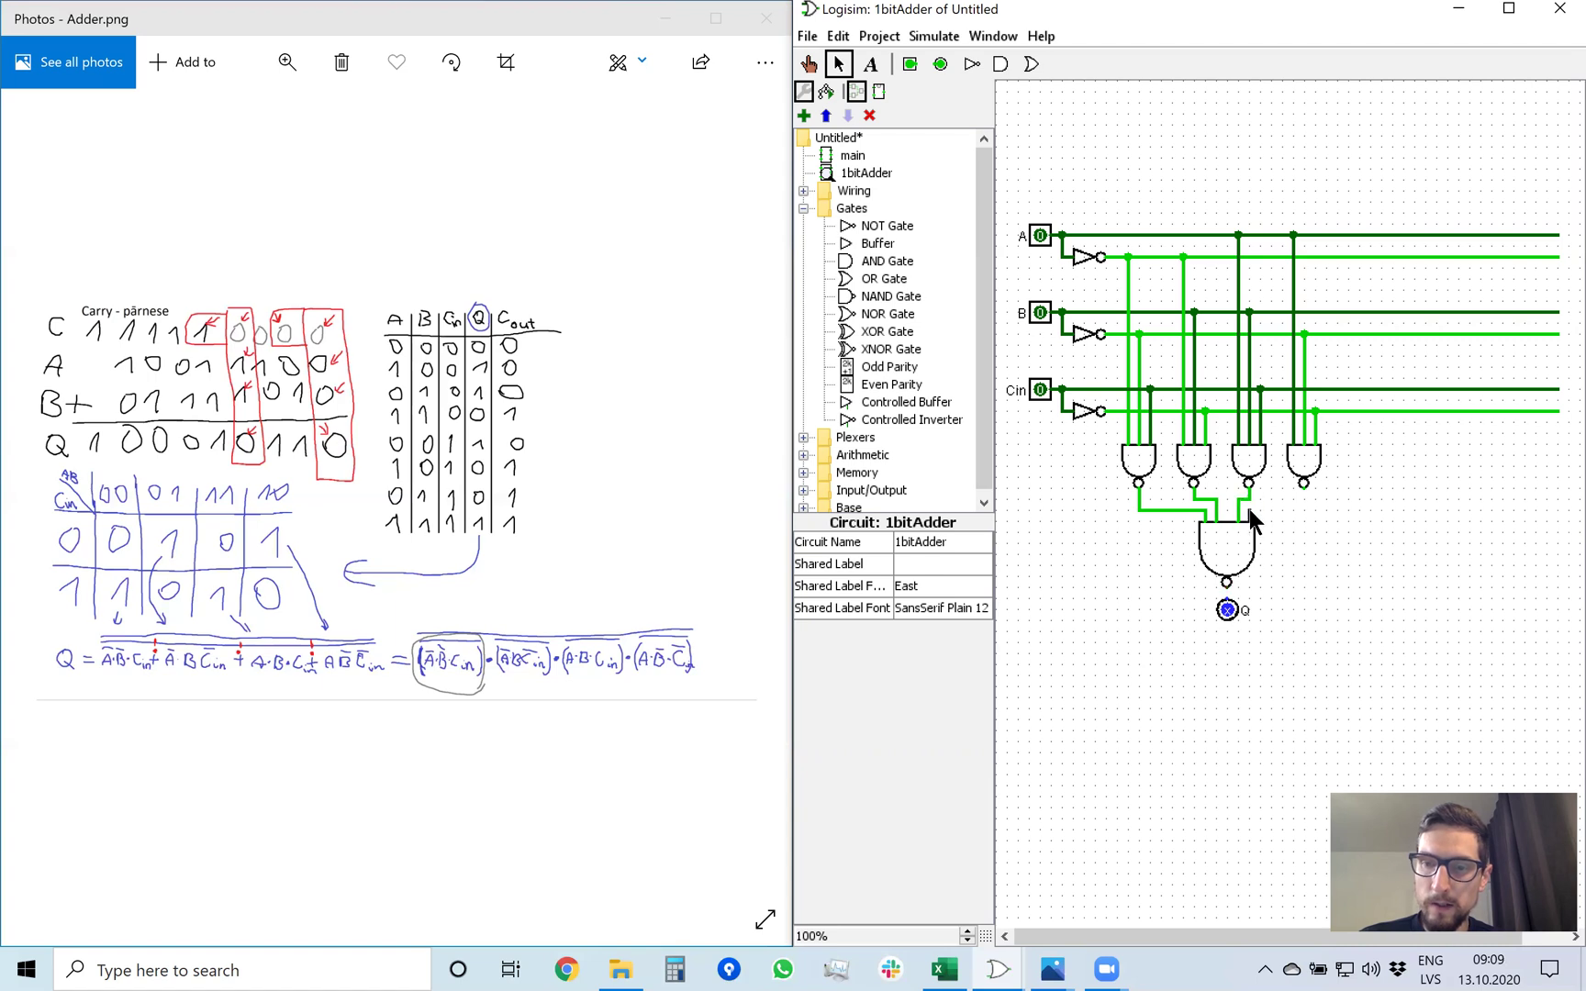
{"action": "left_click_drag", "start_coordinate": [1305, 497], "coordinate": [1303, 484]}
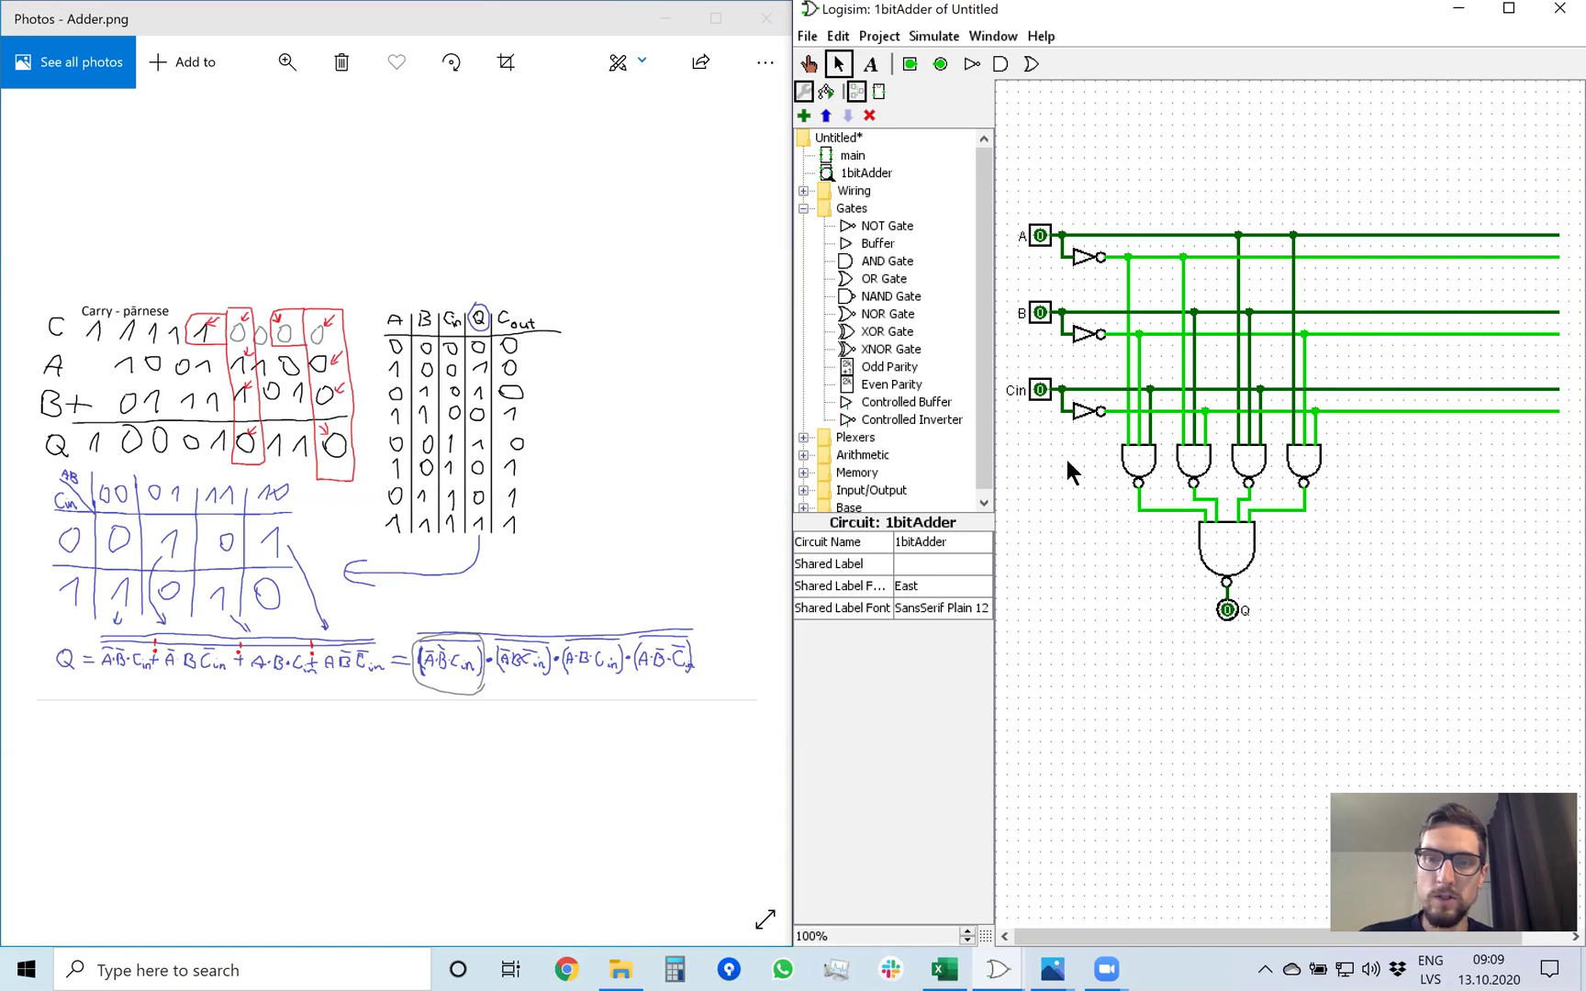
Step: Select the Poke tool and reset the simulation so A, B, Cin and Q read 0
{"action": "left_click", "coordinate": [808, 66]}
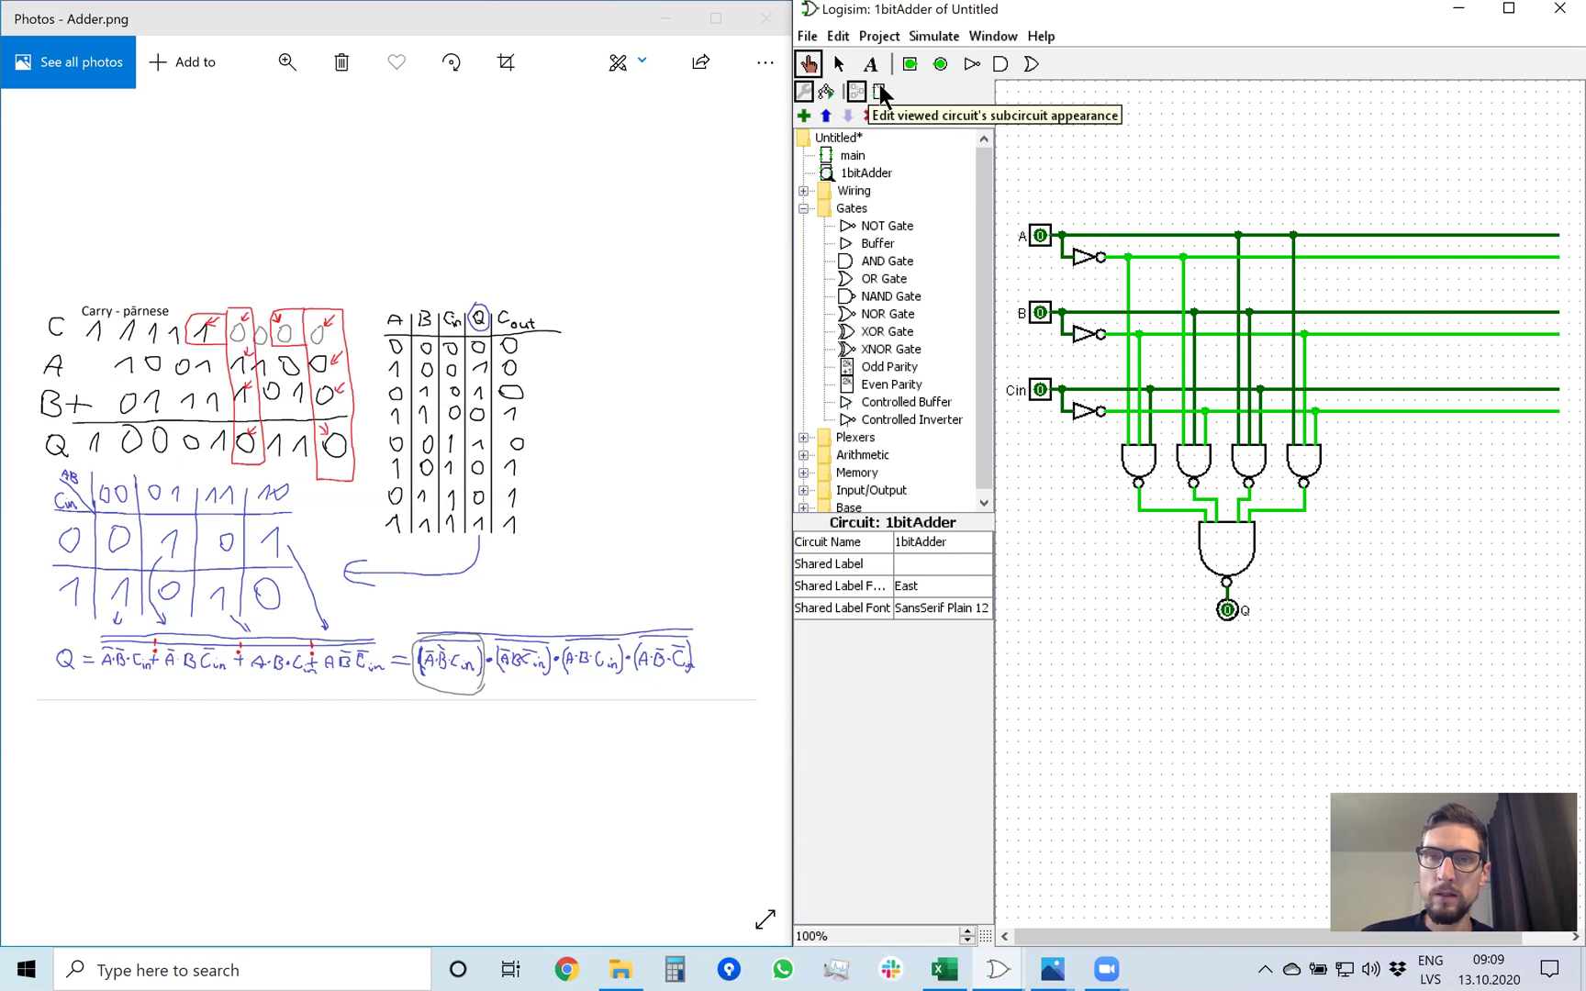
{"action": "left_click", "coordinate": [935, 36]}
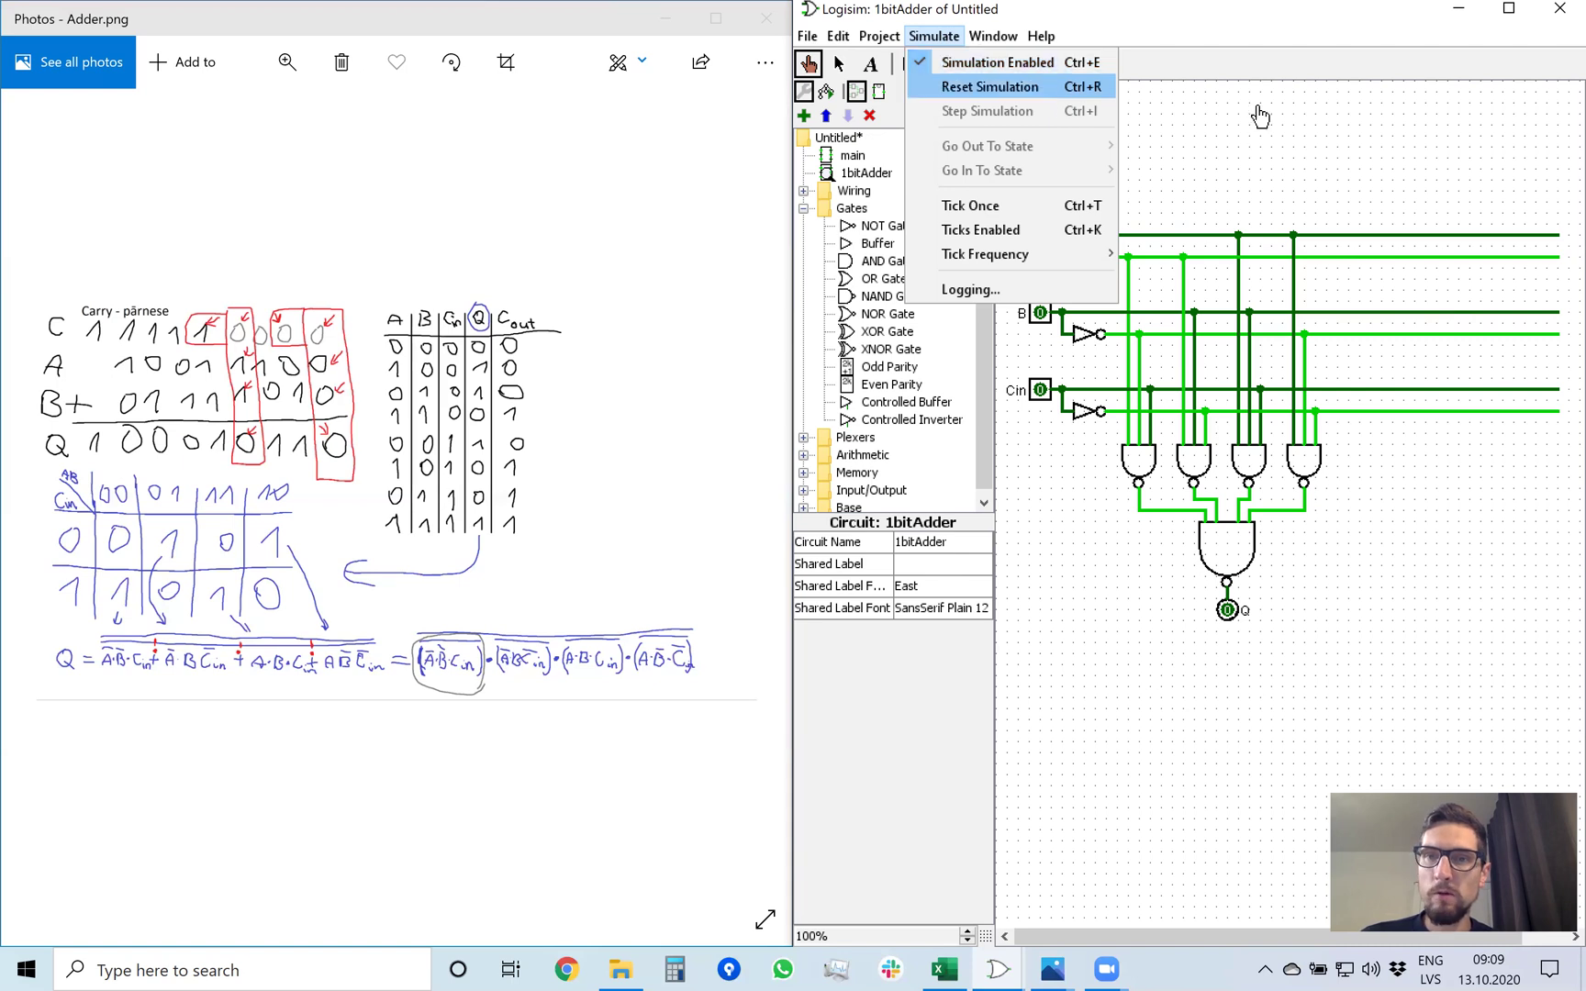
{"action": "left_click", "coordinate": [1018, 87]}
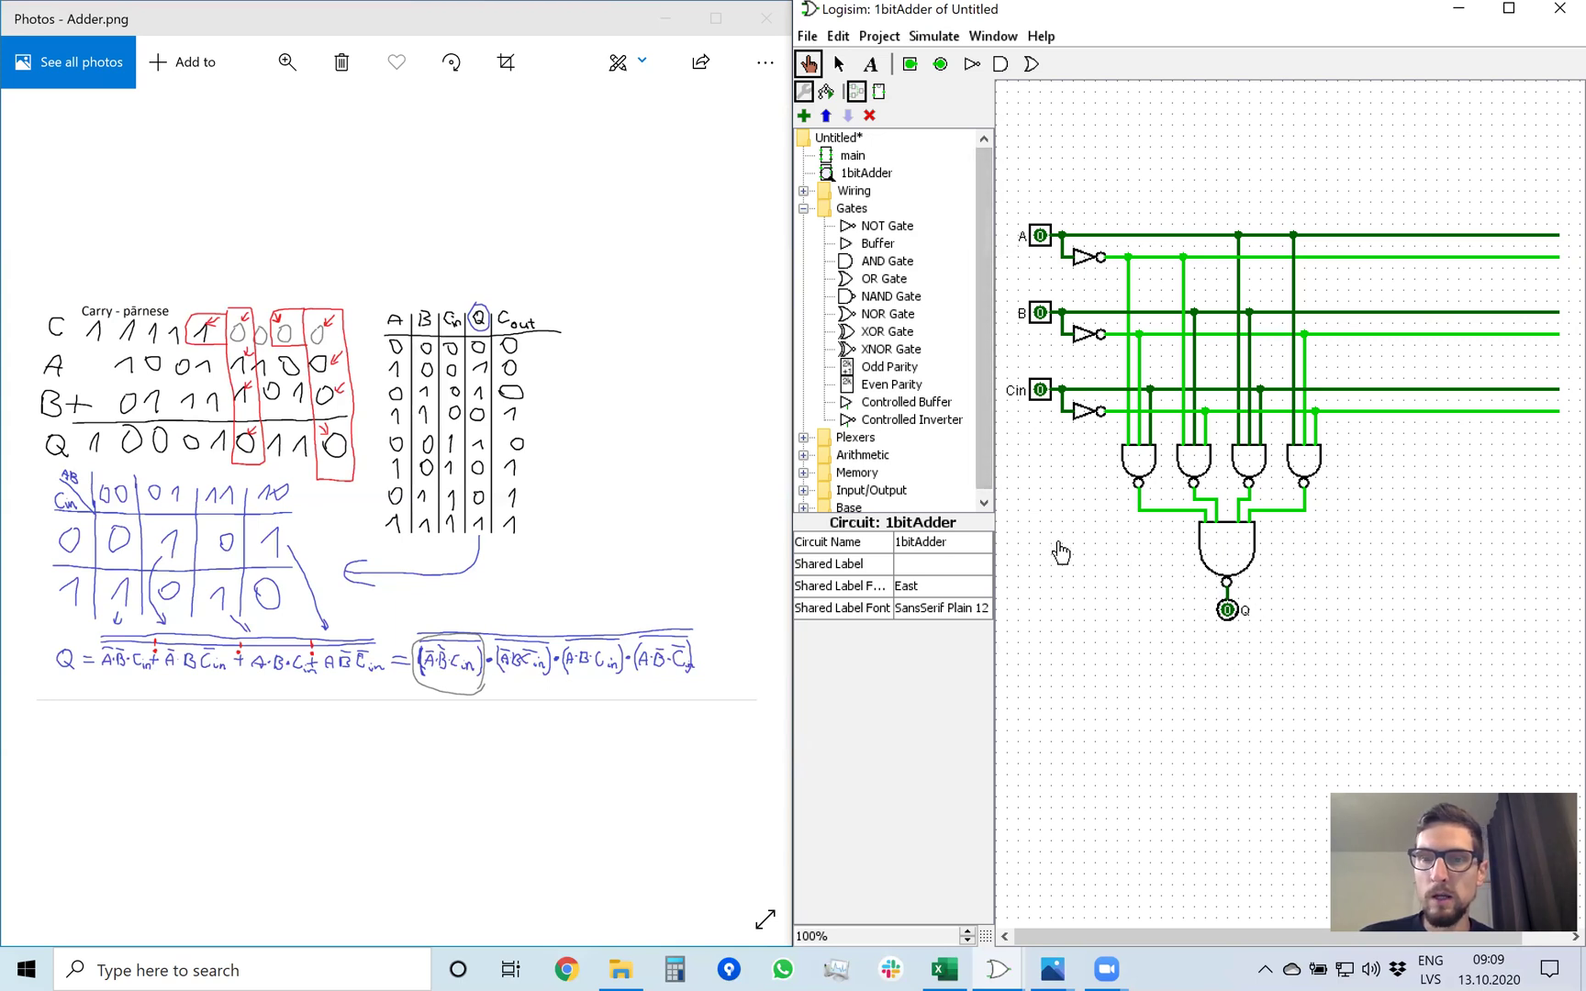
Step: Toggle A, B and Cin each to 1 and back, then set A and B to 1, giving Q = 0
{"action": "left_click", "coordinate": [1039, 237]}
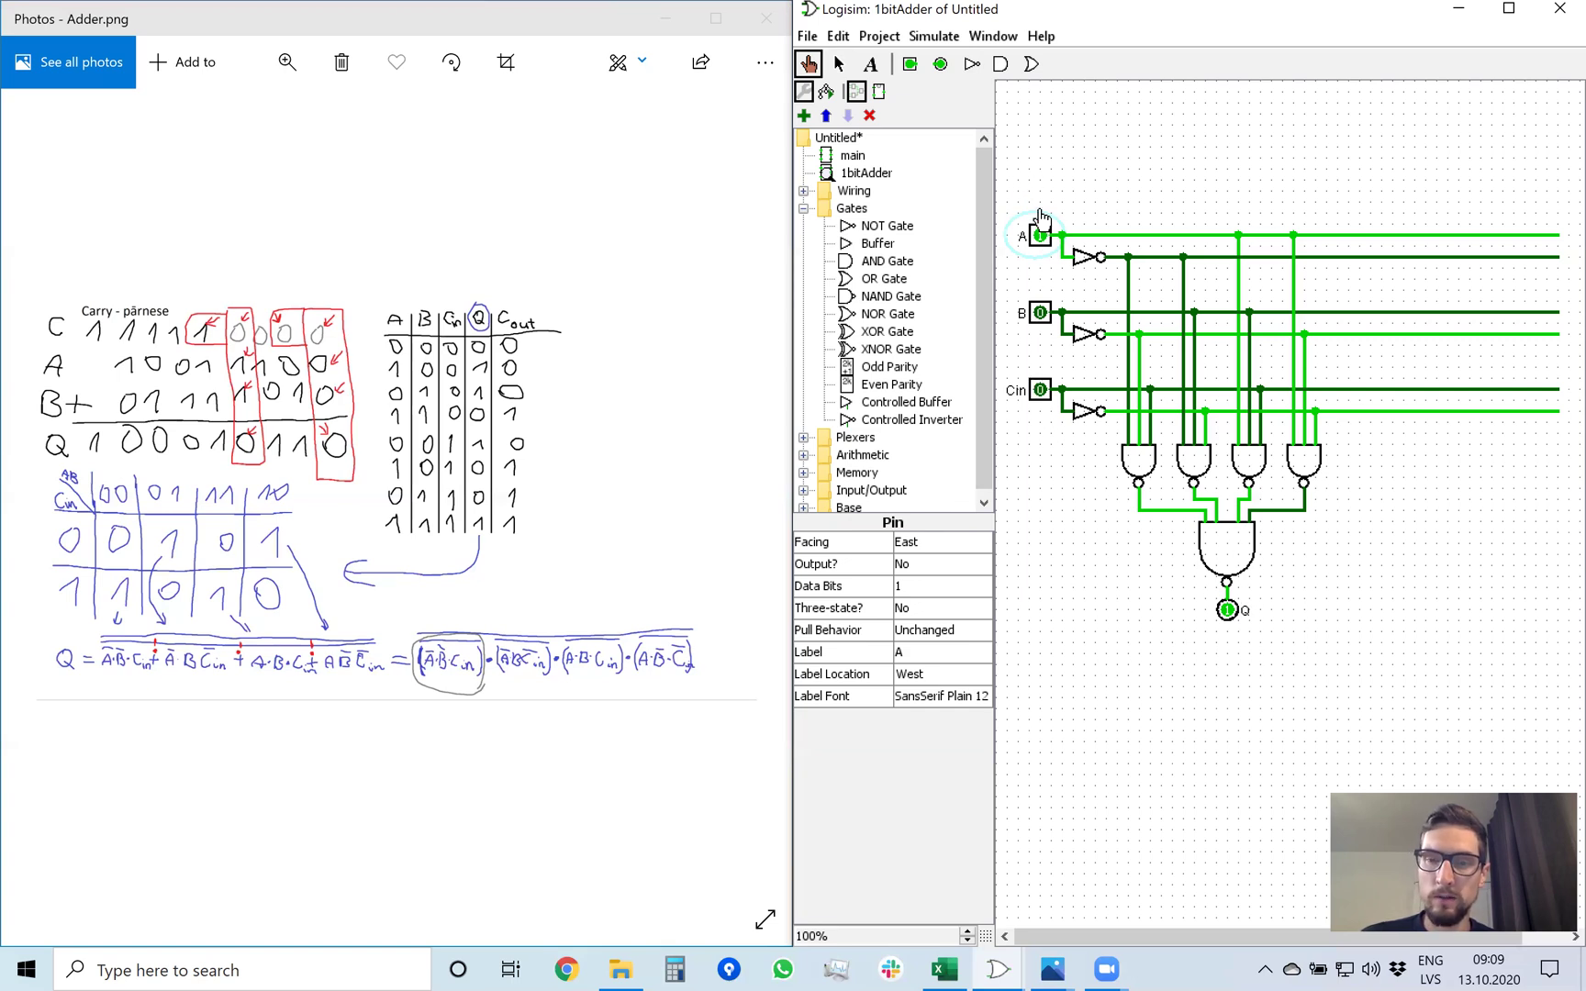
{"action": "left_click", "coordinate": [1040, 236]}
{"action": "left_click", "coordinate": [1041, 314]}
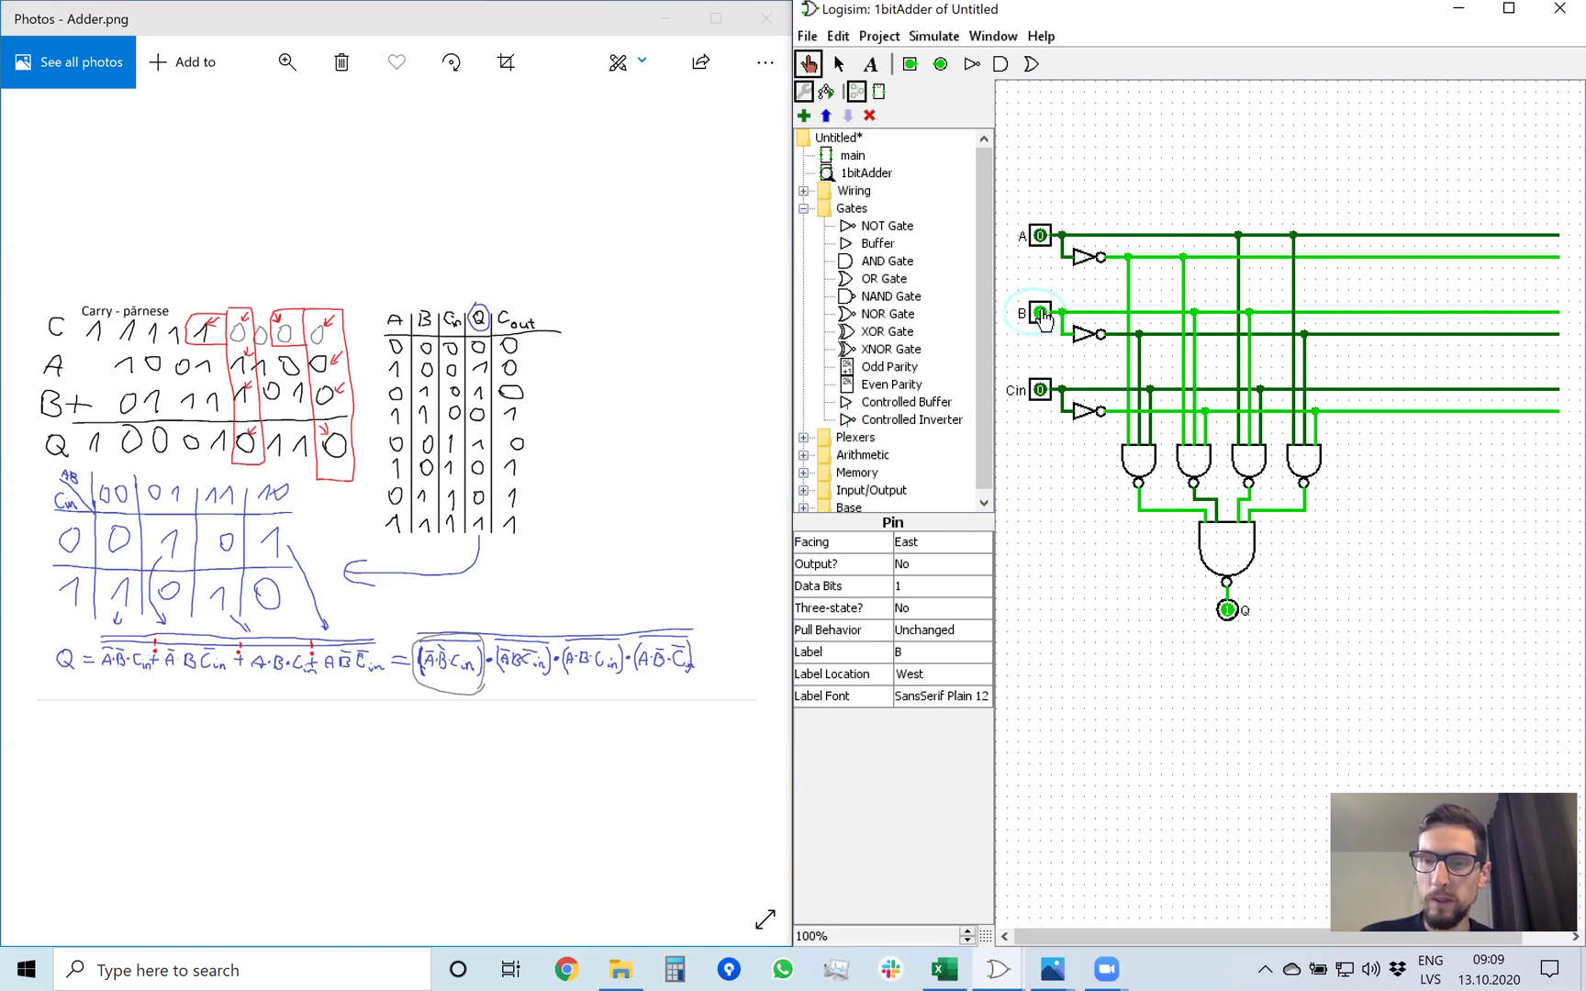
{"action": "left_click", "coordinate": [1040, 315]}
{"action": "left_click", "coordinate": [1041, 391]}
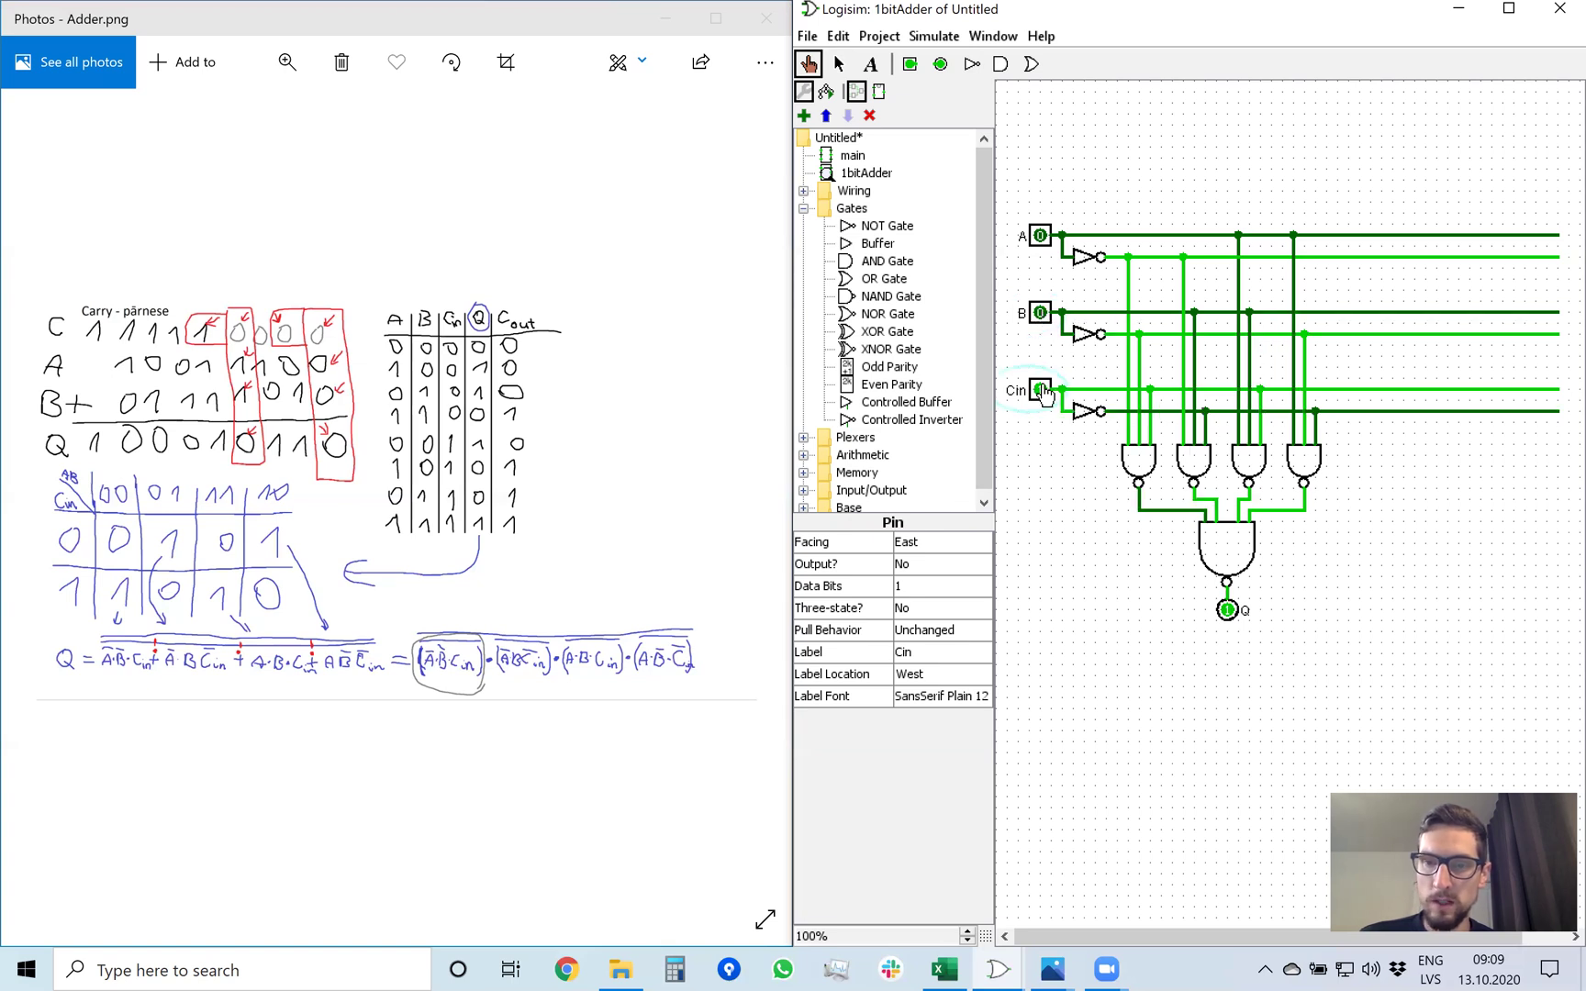
{"action": "left_click", "coordinate": [1043, 391]}
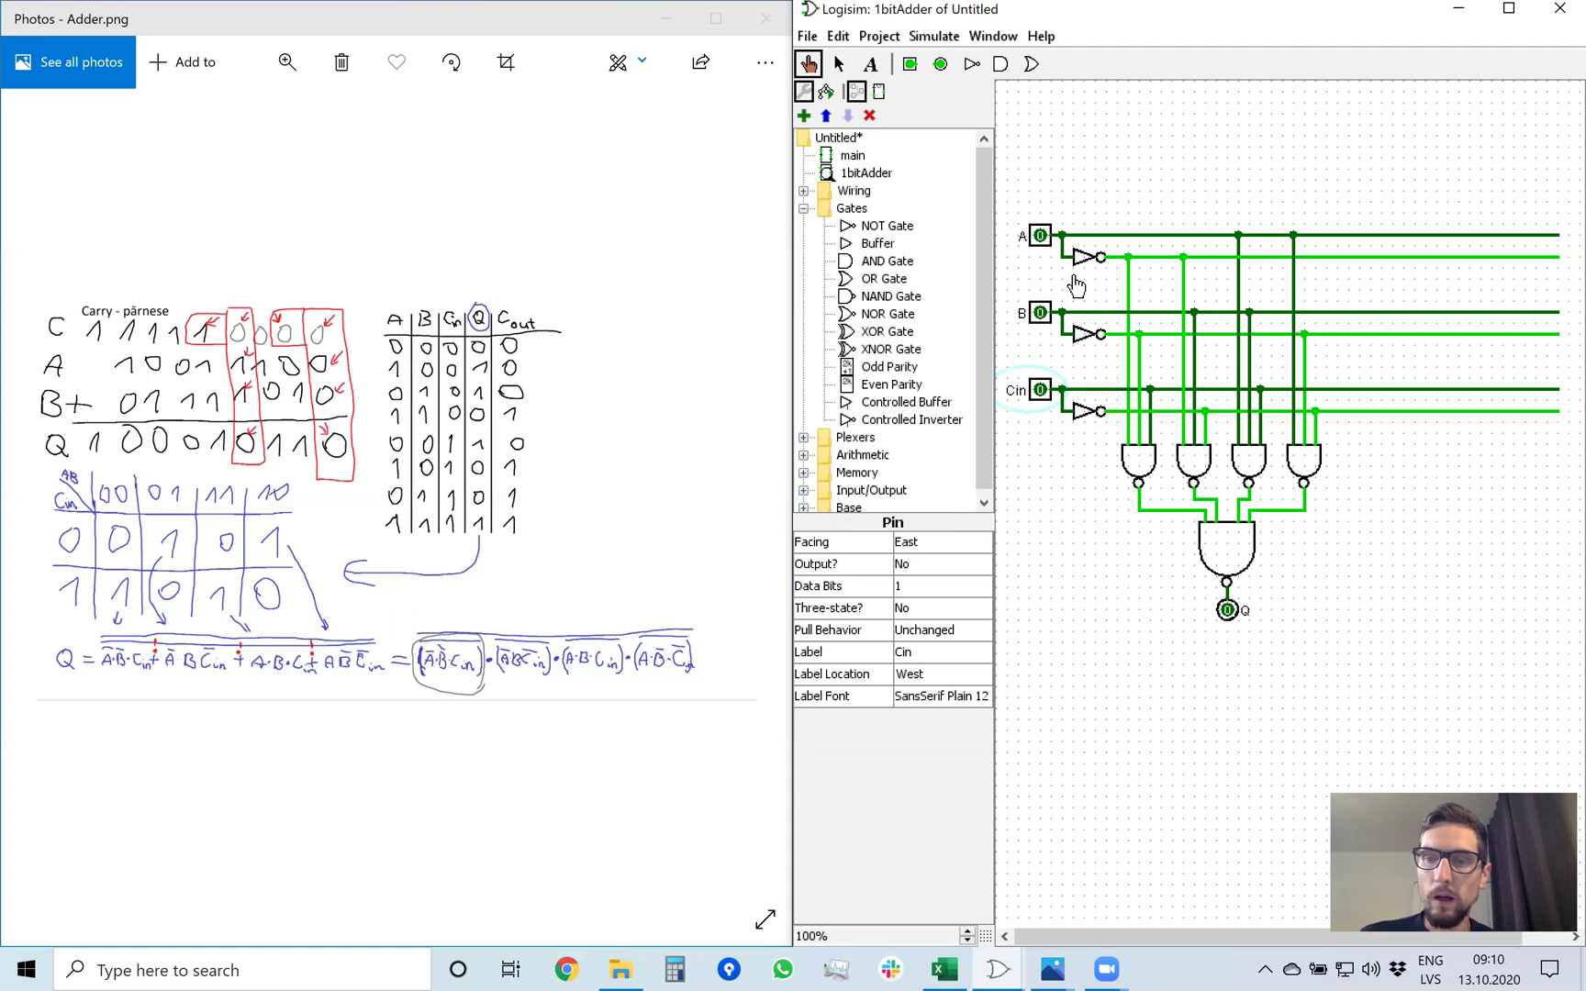
{"action": "left_click", "coordinate": [1041, 237]}
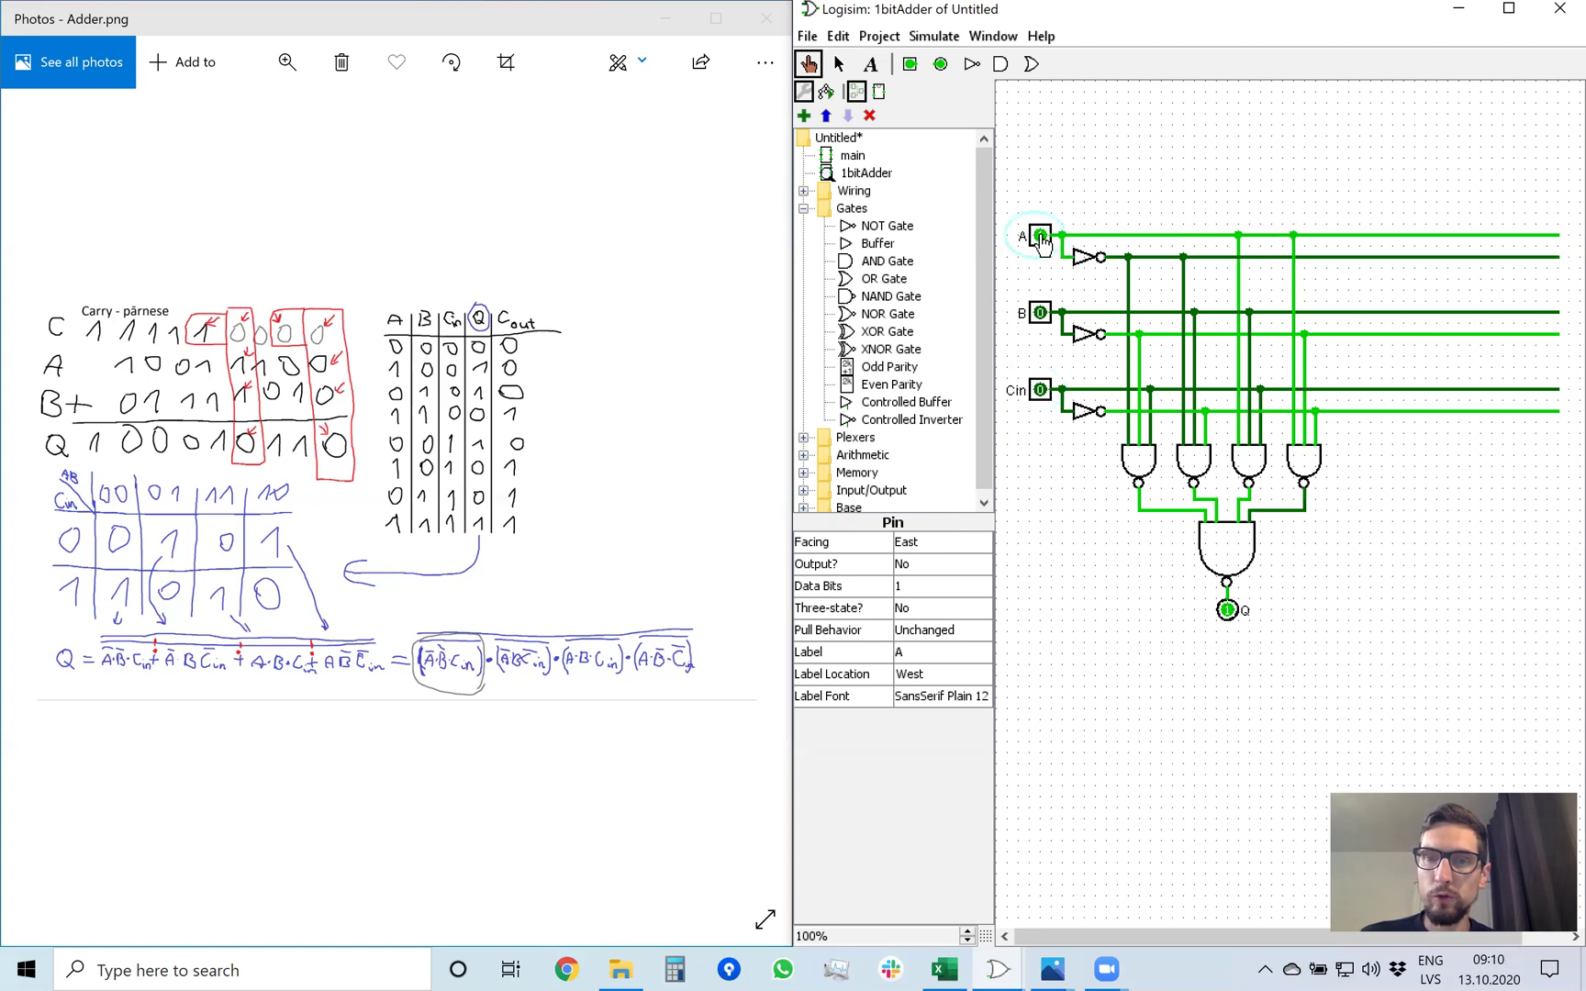
{"action": "left_click", "coordinate": [1040, 312]}
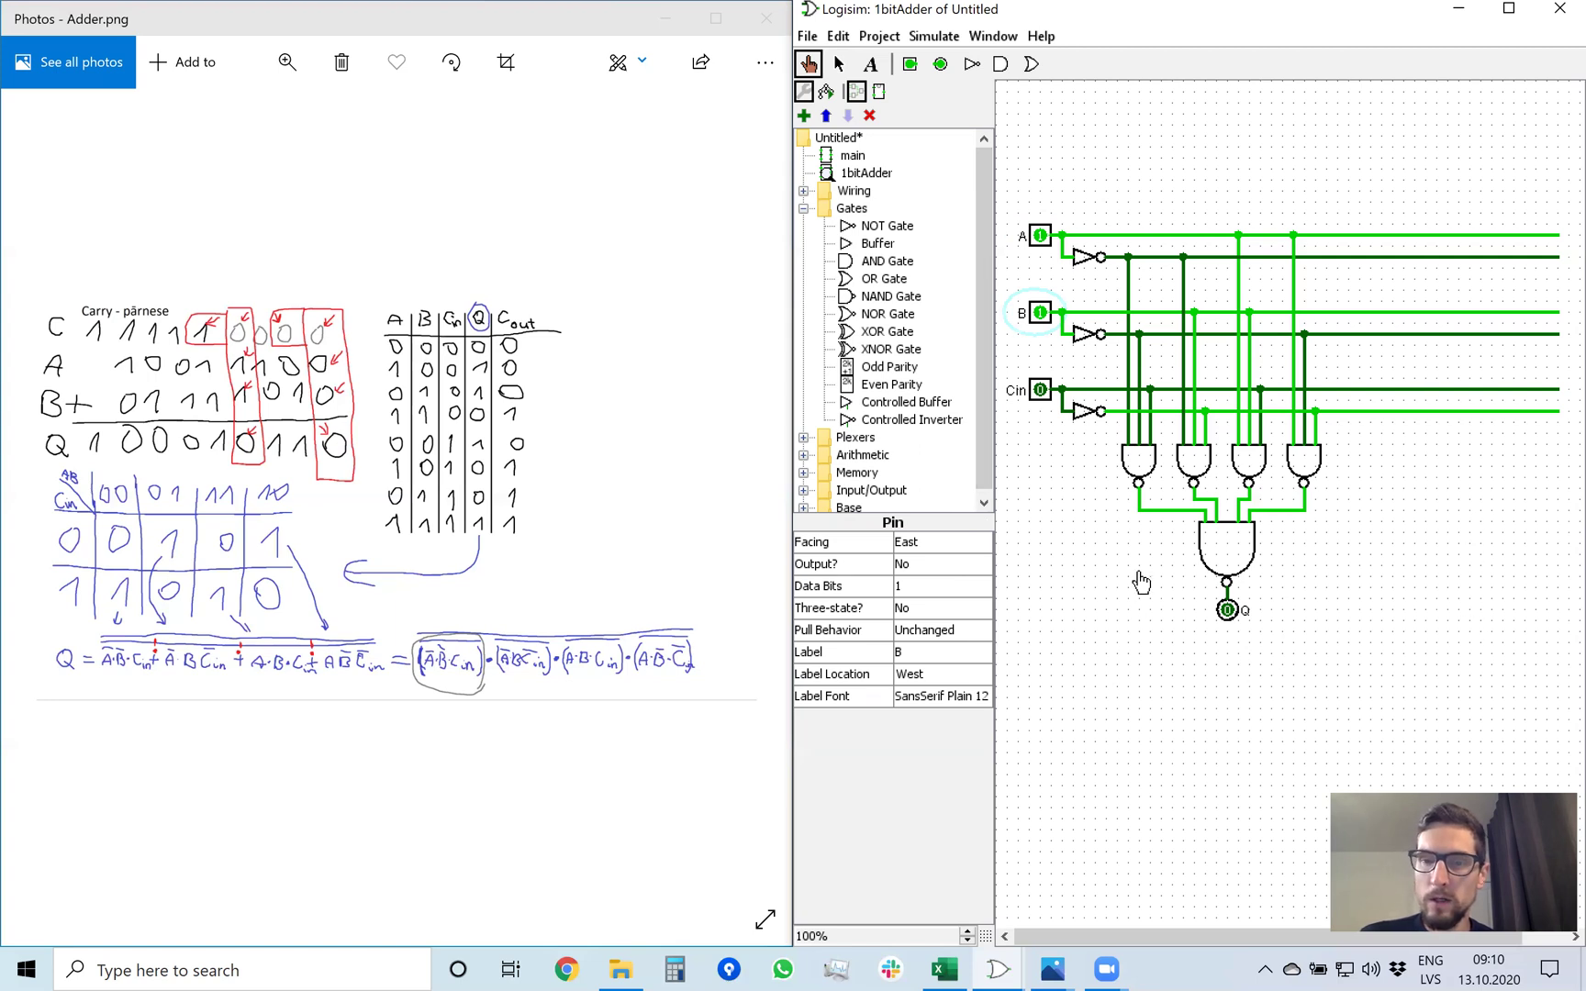
Step: Try the combination A=1, B=0, Cin=1 and compare Q with the truth table
{"action": "left_click", "coordinate": [1039, 236]}
{"action": "left_click", "coordinate": [1039, 390]}
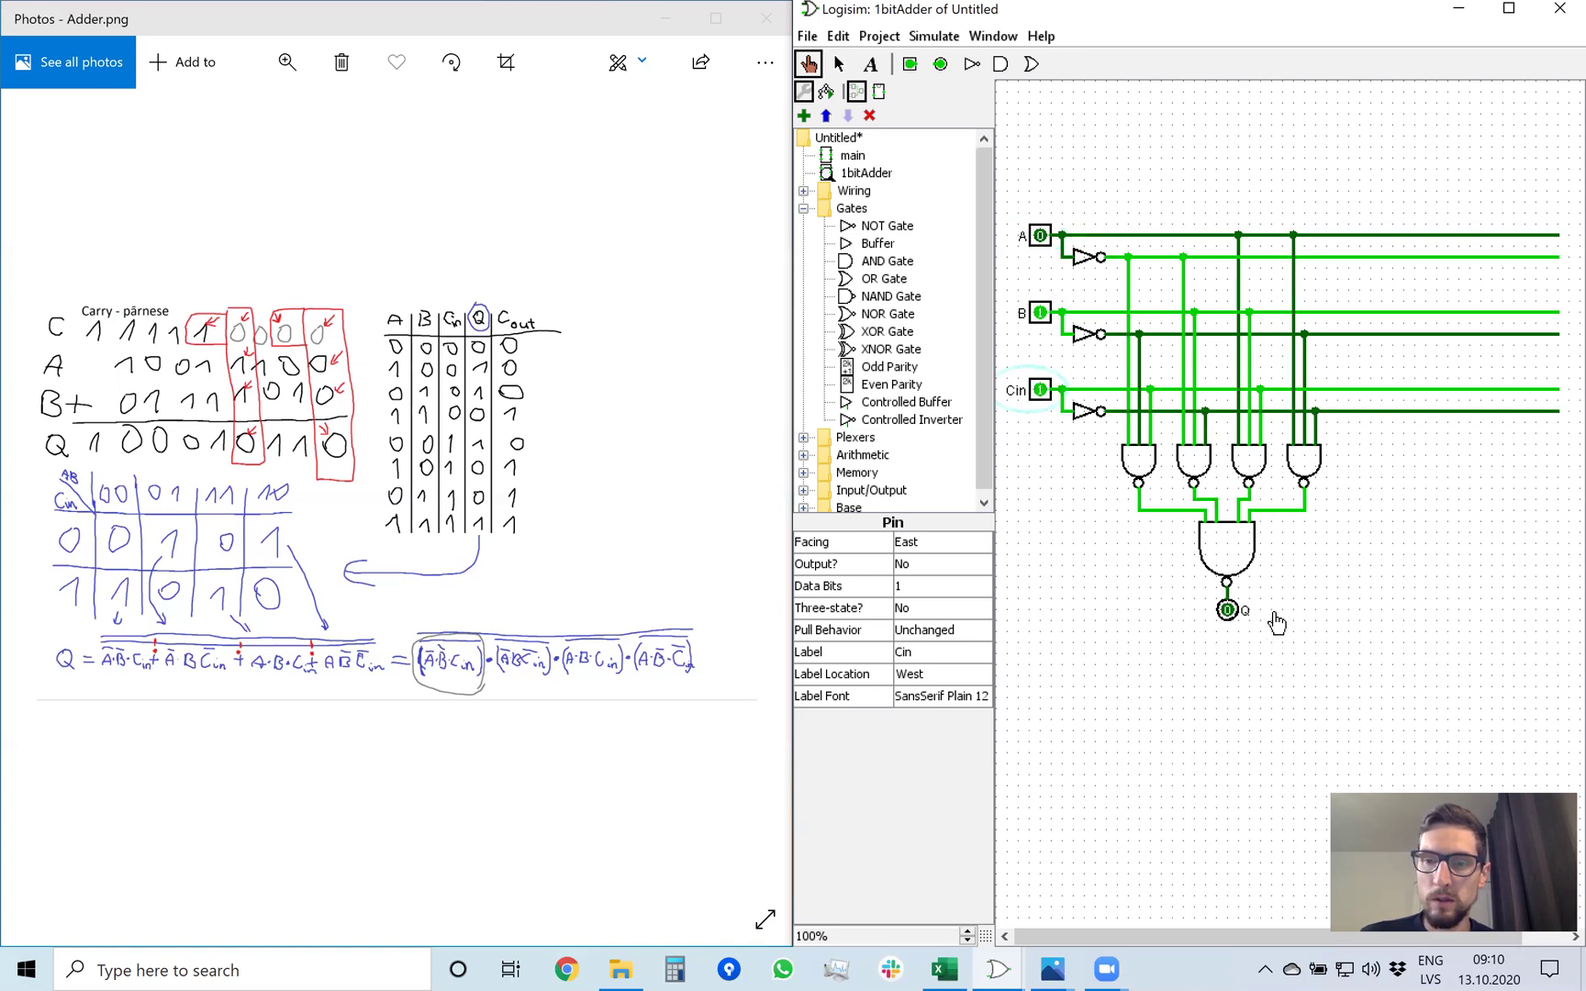
{"action": "left_click", "coordinate": [1040, 313]}
{"action": "left_click", "coordinate": [1039, 236]}
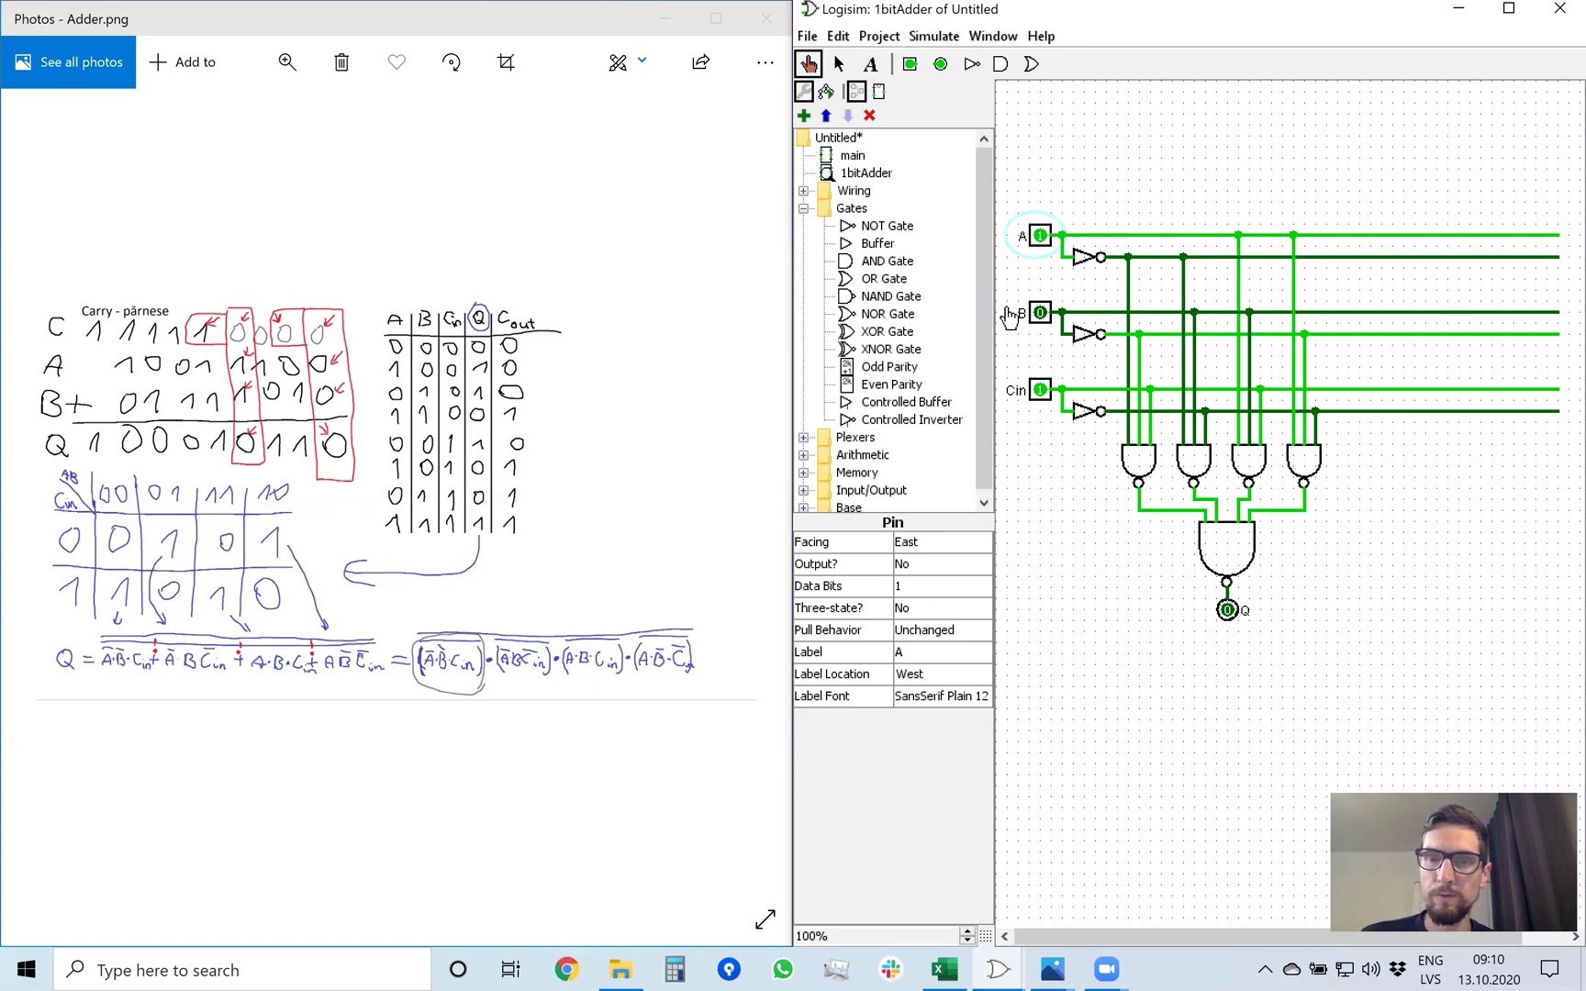
Step: Set A, B and Cin all to 1 to confirm Q = 1, then return all inputs to 0
{"action": "left_click", "coordinate": [1040, 237]}
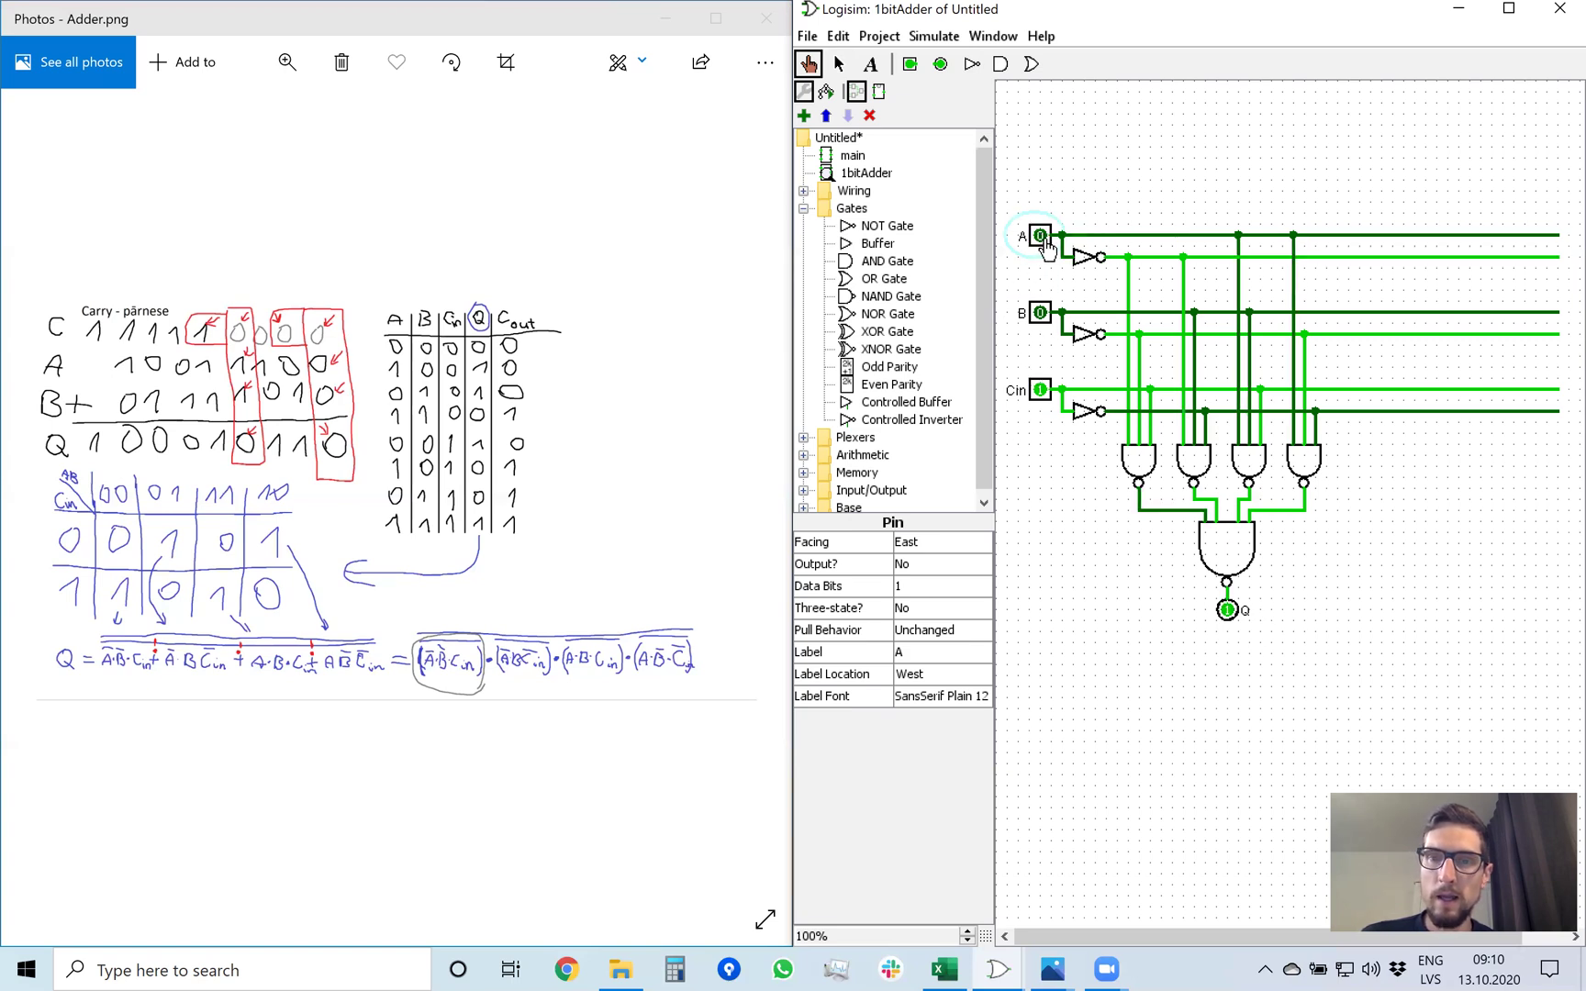
{"action": "left_click", "coordinate": [1041, 237]}
{"action": "left_click", "coordinate": [1040, 313]}
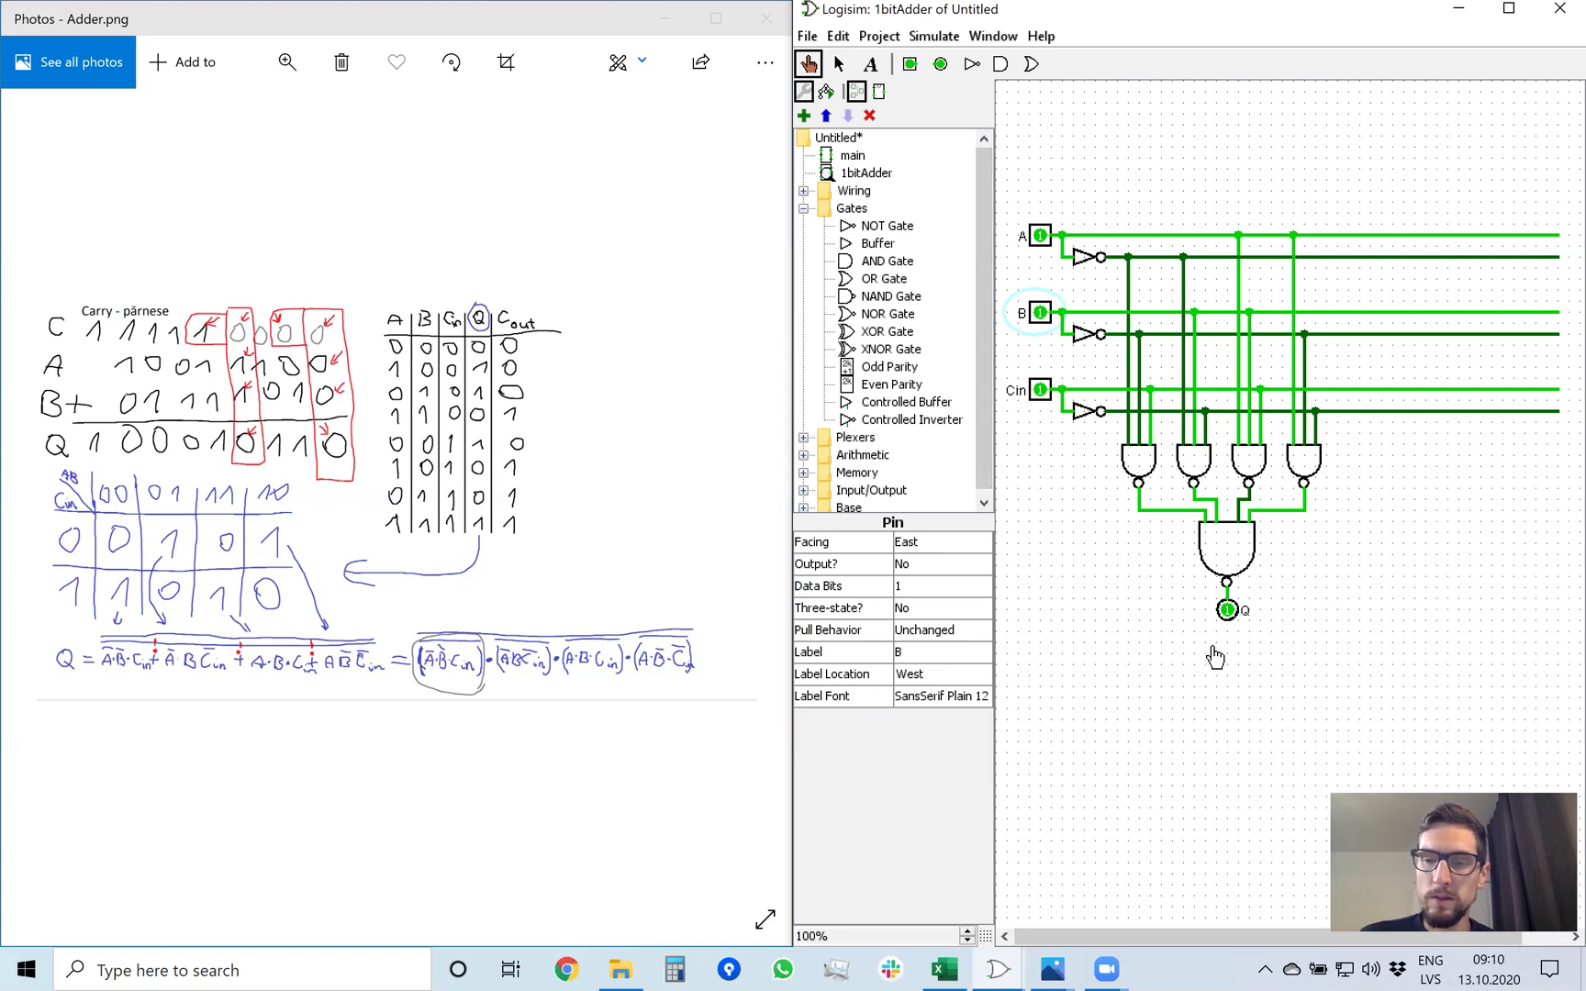
{"action": "left_click", "coordinate": [1039, 236]}
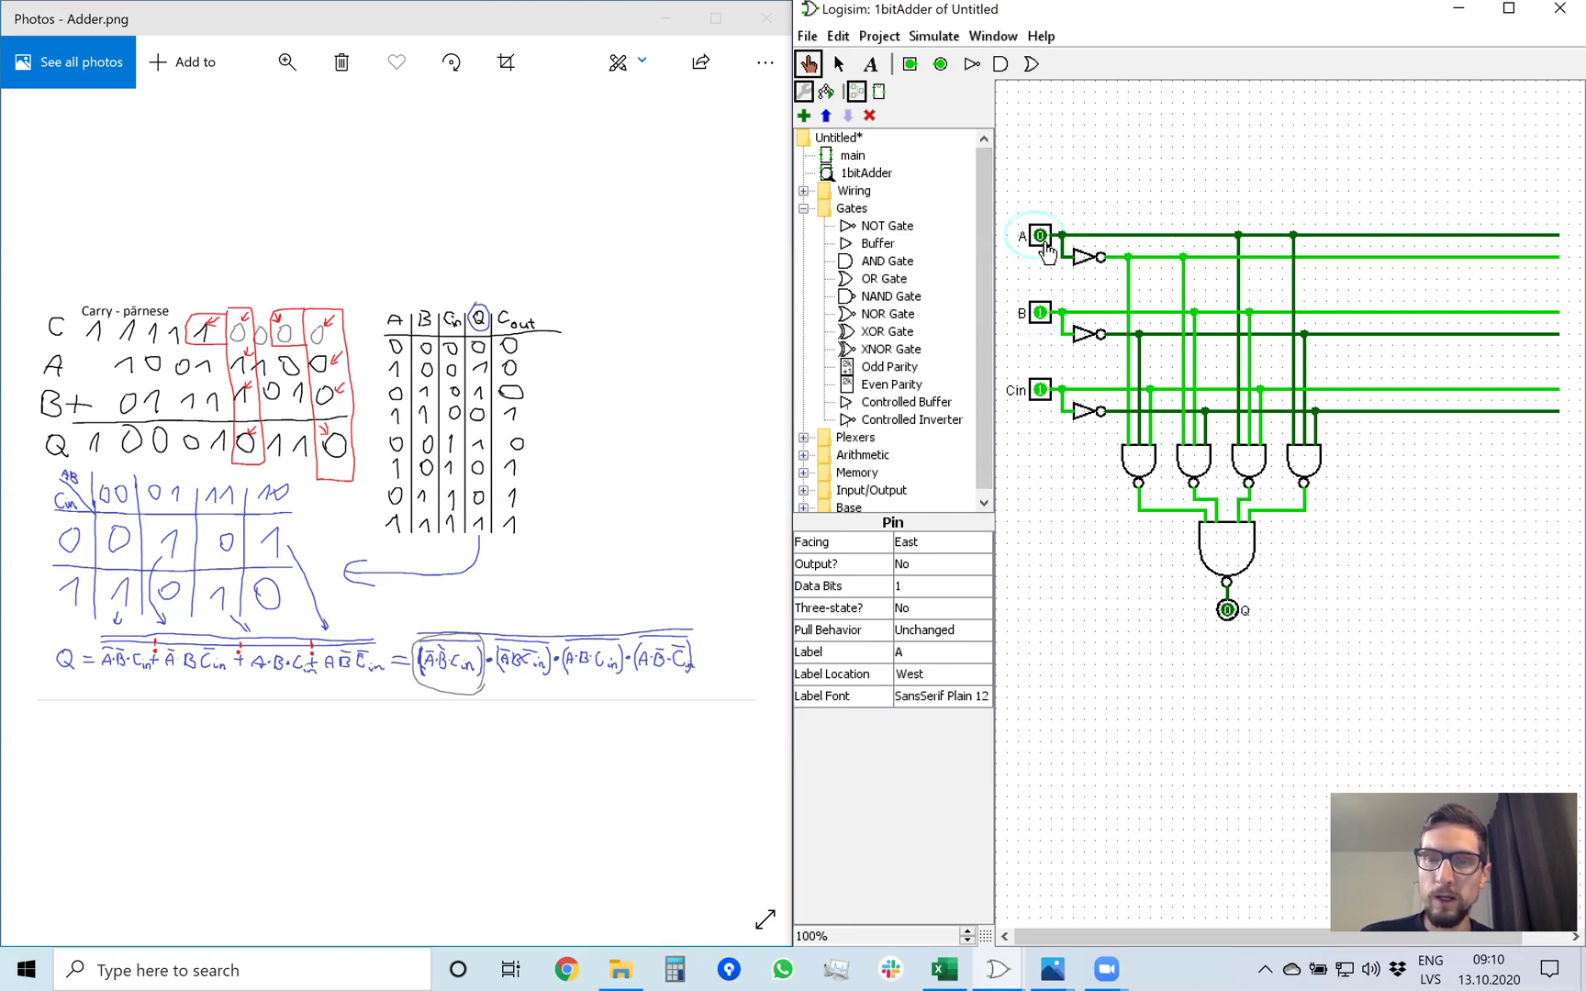
{"action": "left_click", "coordinate": [1040, 313]}
{"action": "left_click", "coordinate": [1040, 393]}
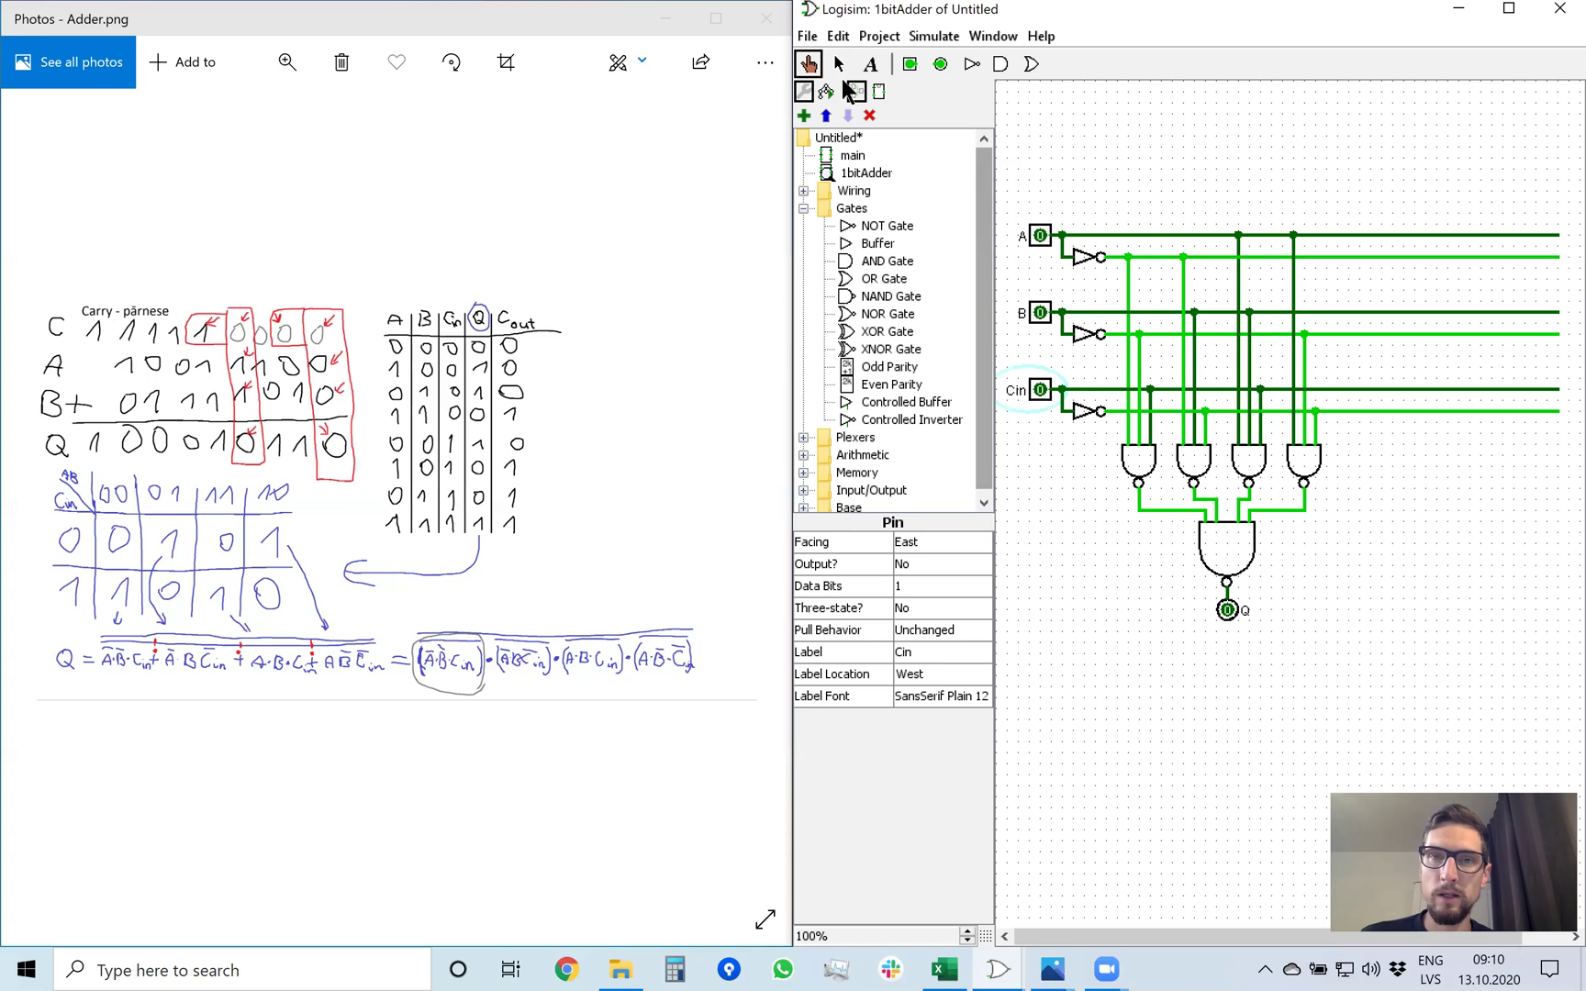